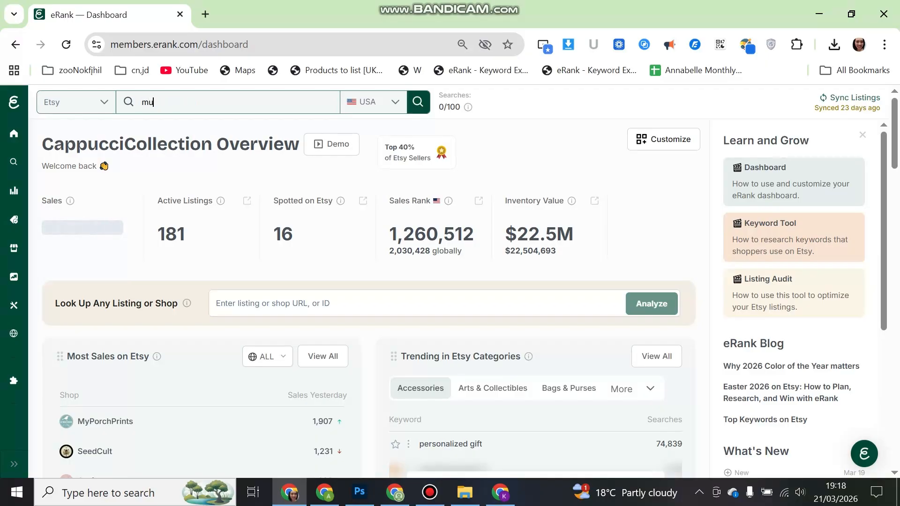
Step: Run an Etsy keyword search for "mugs" in the USA and review the related keywords' searches and competition
key(Return)
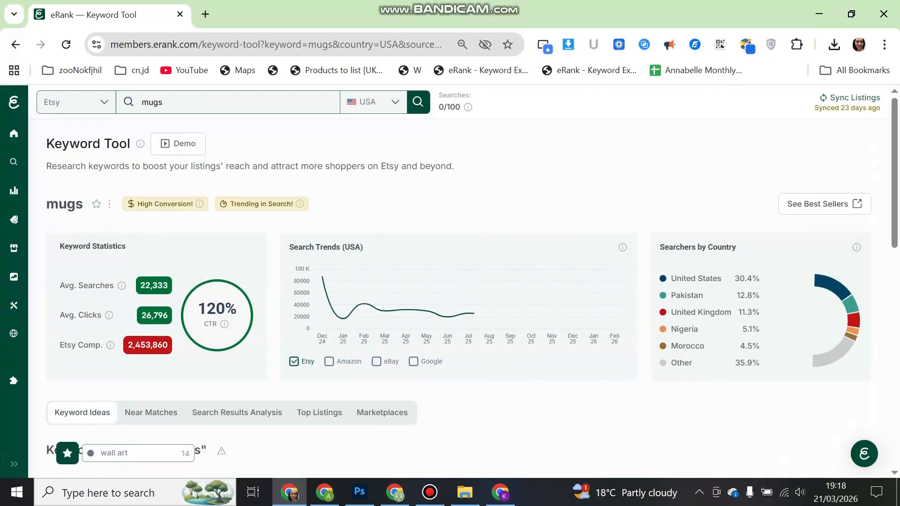
scroll(450, 282, down, 6)
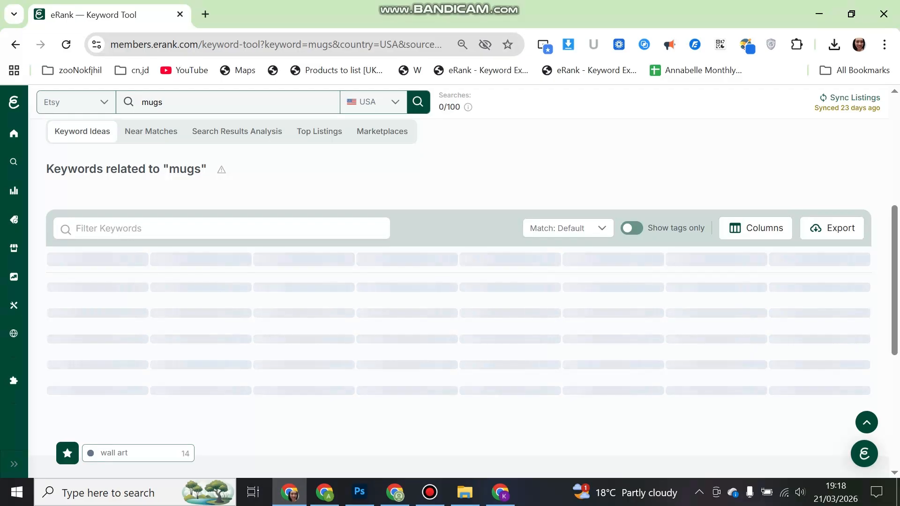
scroll(460, 272, down, 3)
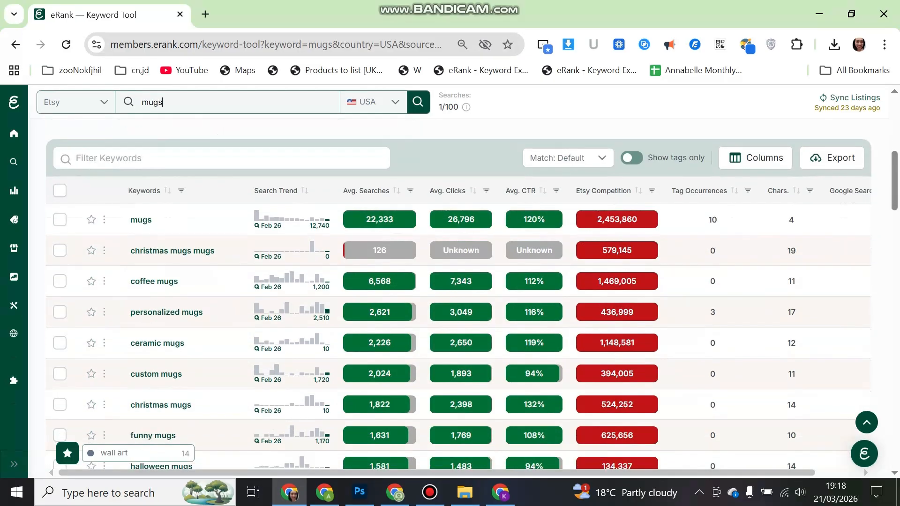
scroll(460, 273, up, 2)
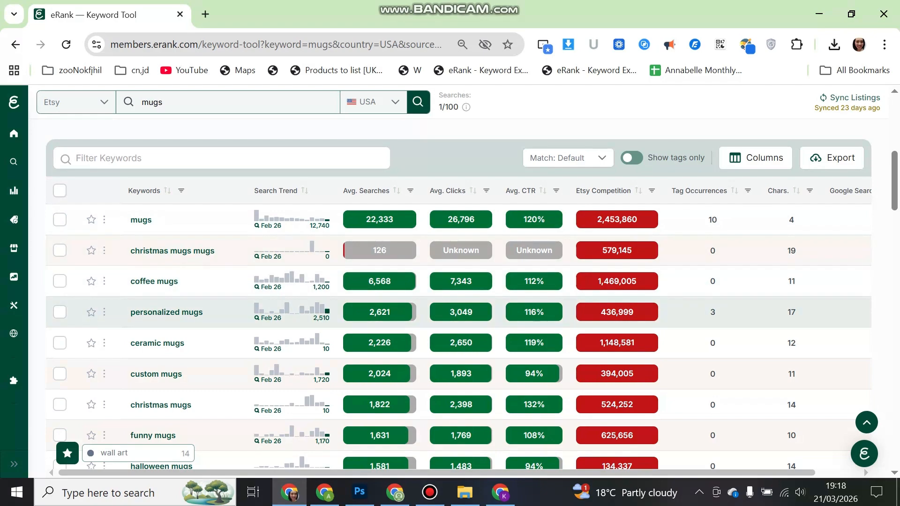
scroll(459, 338, down, 6)
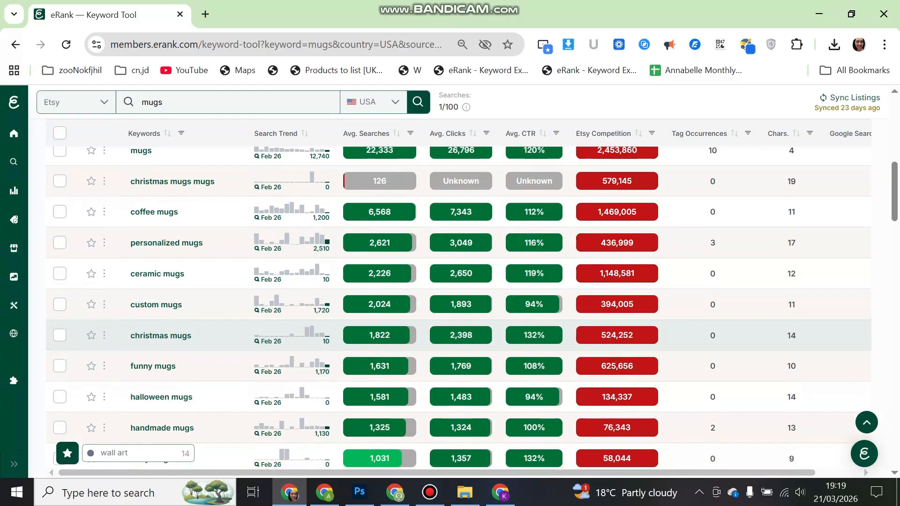
scroll(459, 347, down, 3)
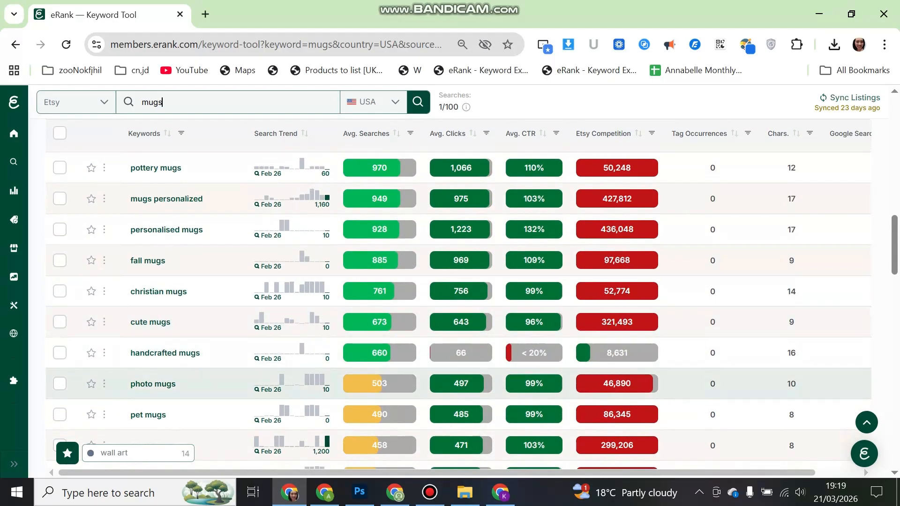
Step: Scan the related keywords for low-competition niches, highlighting handcrafted mugs, espresso mugs, book mugs, dnd mugs and gay mugs
drag(200, 353, 135, 353)
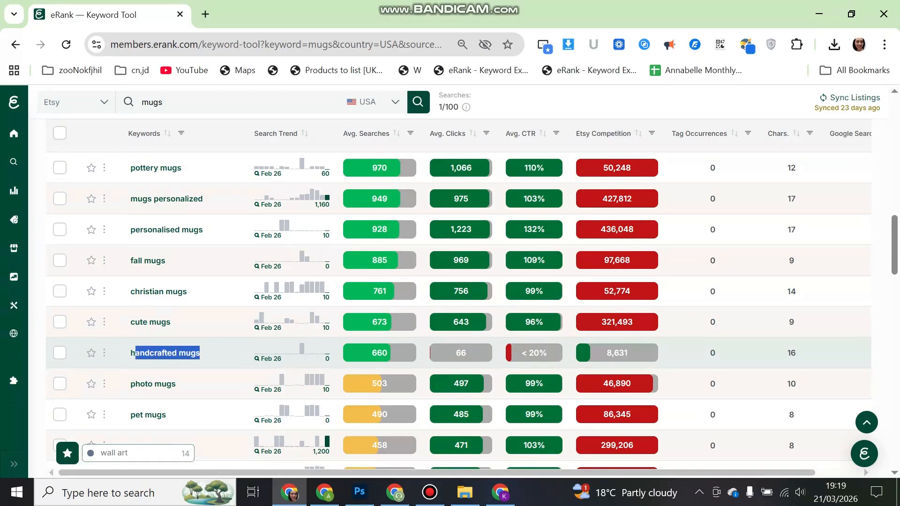
scroll(459, 309, down, 3)
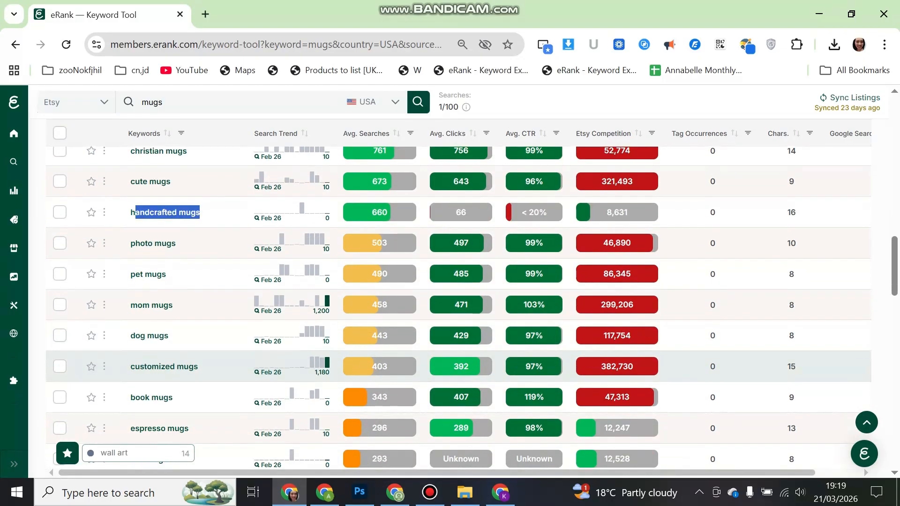
scroll(187, 366, down, 2)
drag(188, 357, 130, 357)
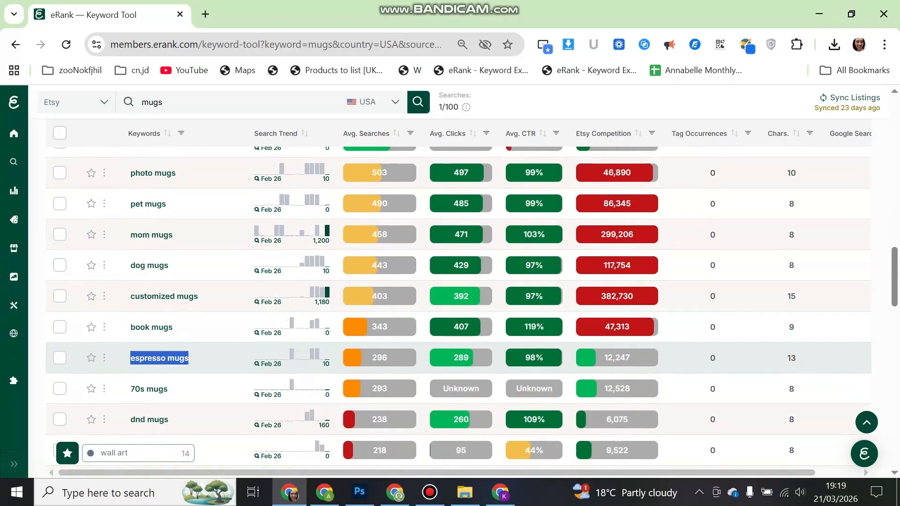
drag(173, 326, 130, 327)
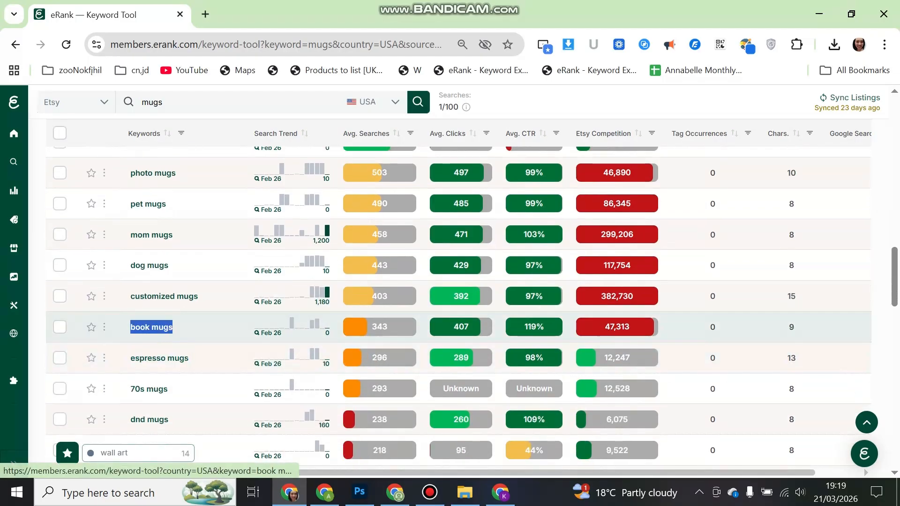
scroll(140, 346, down, 2)
drag(168, 349, 131, 349)
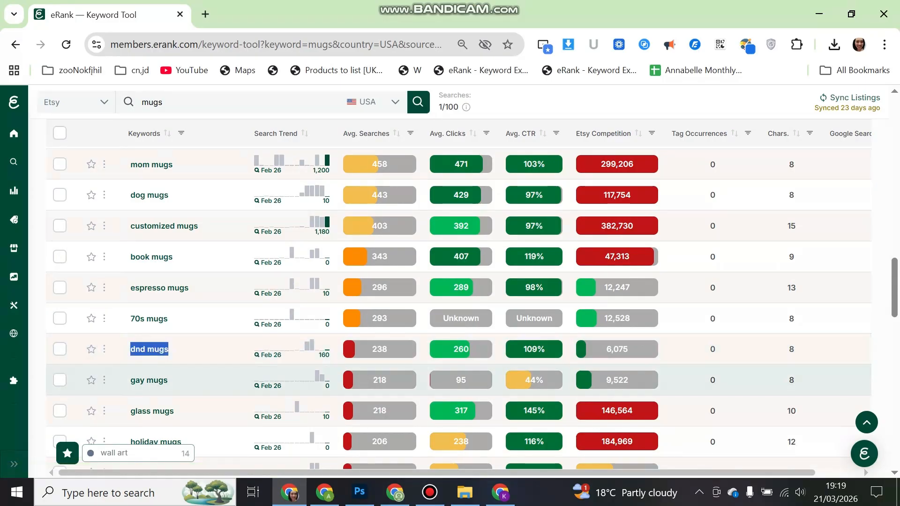
drag(167, 380, 130, 380)
scroll(155, 375, down, 4)
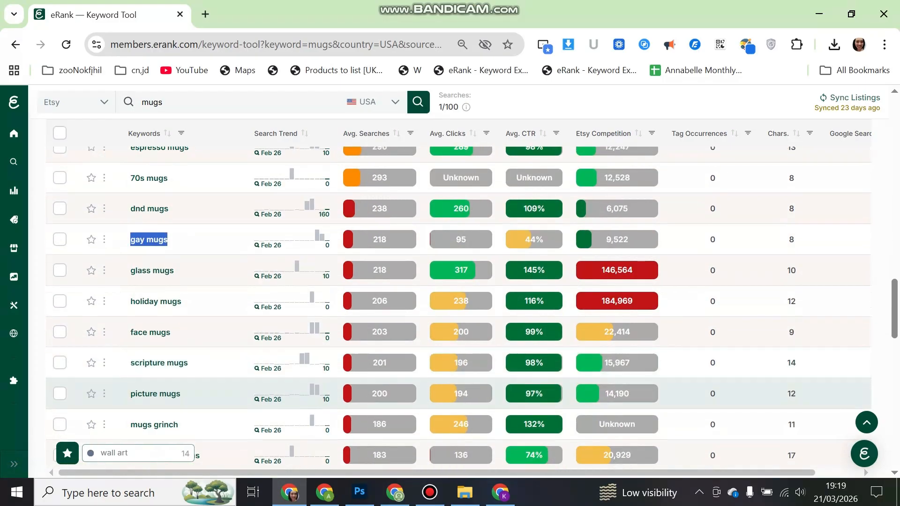
scroll(449, 308, up, 2)
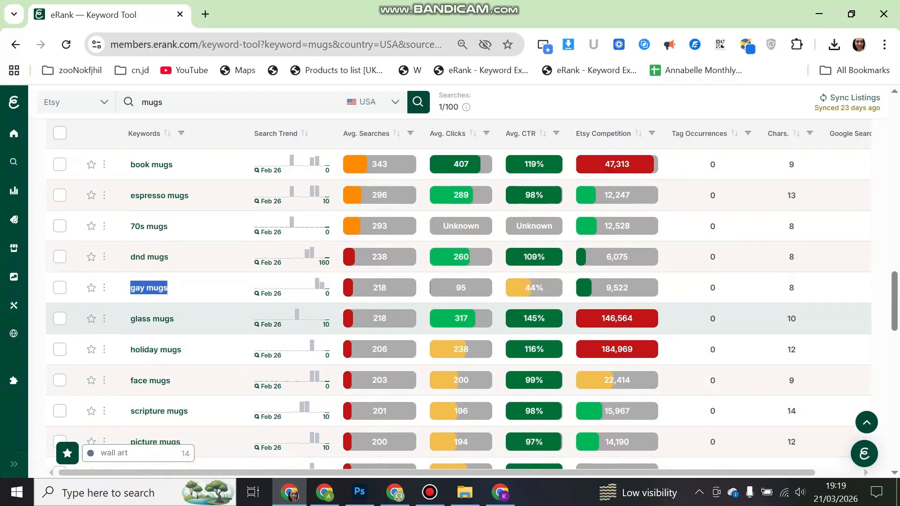
Step: Copy the keyword "dnd mugs", switch to the Etsy Shop Manager browser window and open the BellaCrochetEra shop page in a new tab
drag(172, 280, 130, 280)
key(ctrl+c)
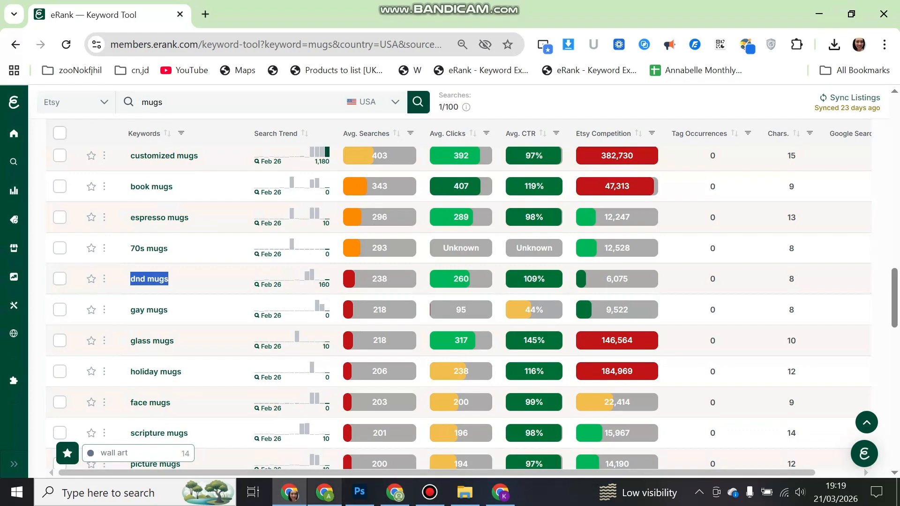
click(500, 492)
click(107, 15)
scroll(87, 268, down, 3)
right_click(79, 385)
click(149, 207)
click(262, 15)
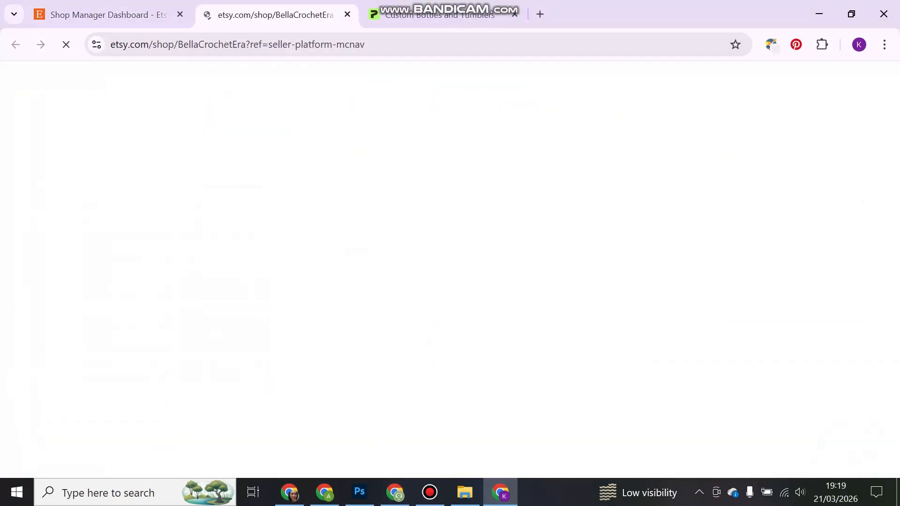
Step: Search Etsy for the copied keyword "dnd mugs"
click(270, 87)
key(ctrl+v)
key(Return)
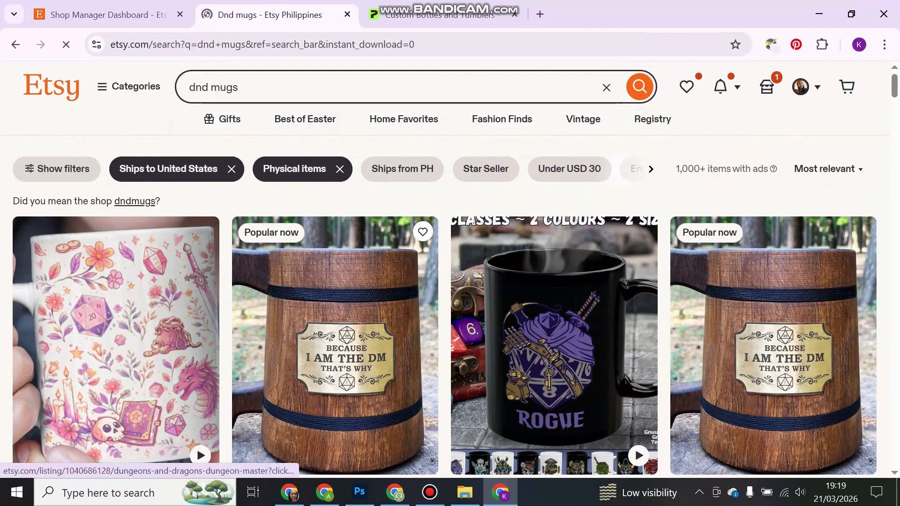
Step: Browse the dnd mug designs and open the bestselling "Dnd ADHD Gift Mug For BG3" listing to examine its product details
scroll(335, 281, down, 1)
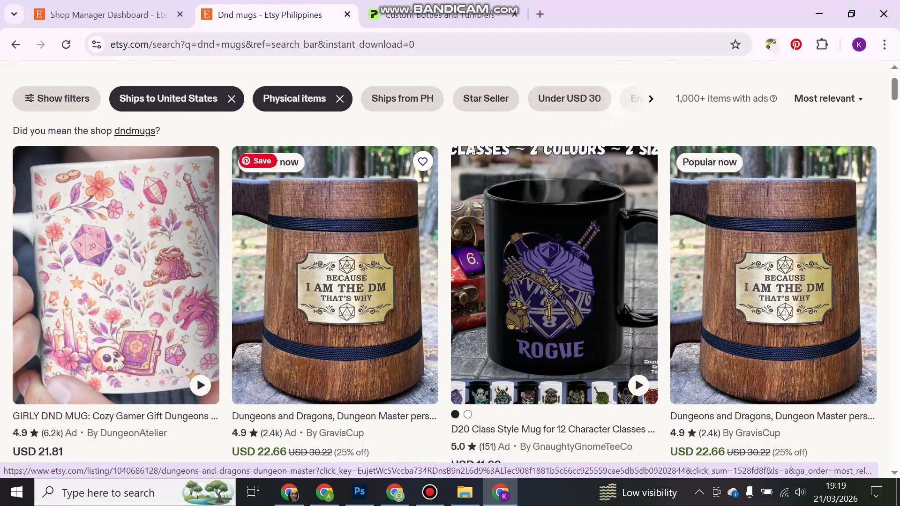
scroll(335, 281, down, 5)
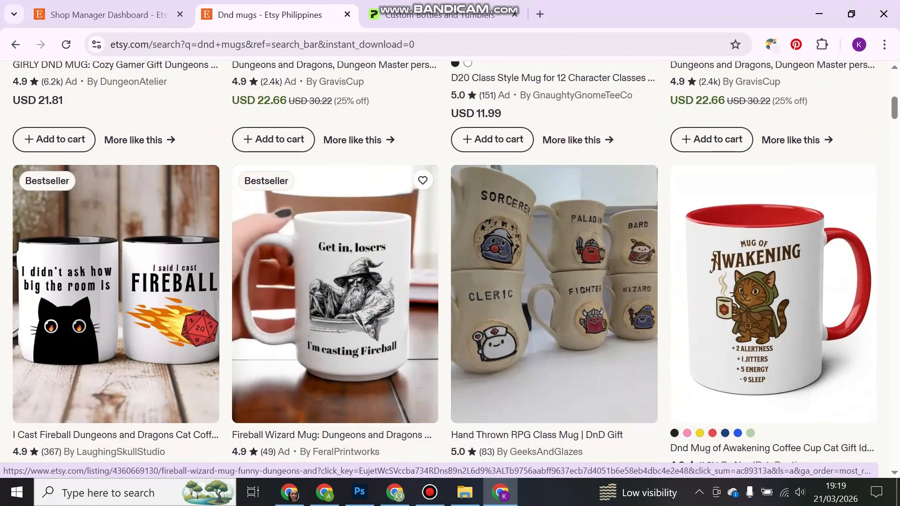
scroll(335, 281, down, 5)
scroll(335, 281, down, 6)
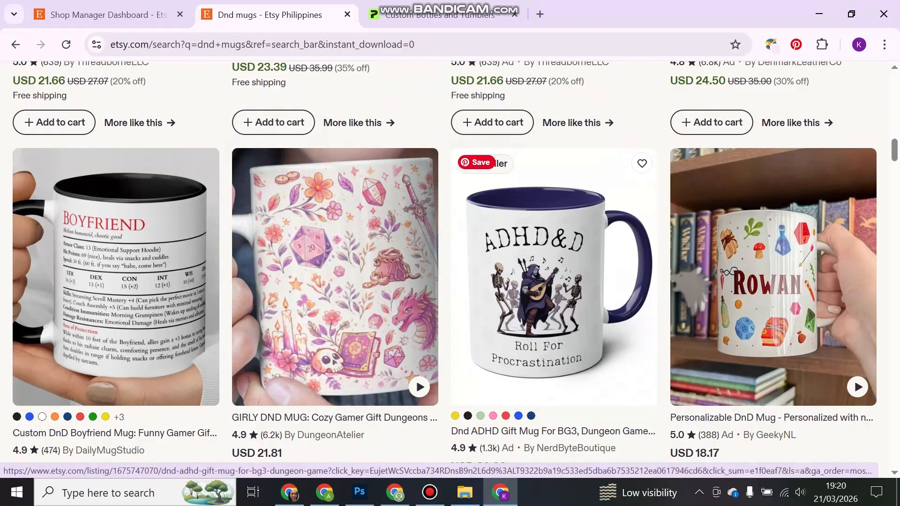
scroll(553, 277, down, 1)
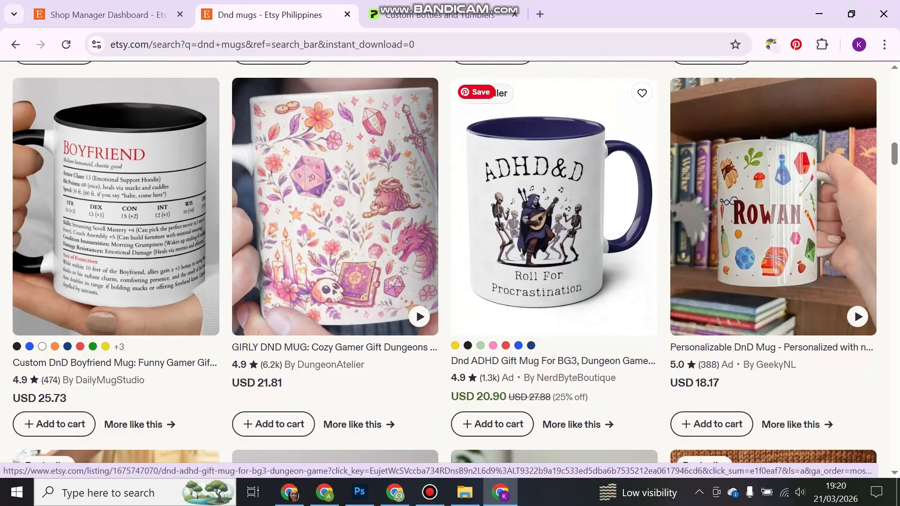
click(553, 206)
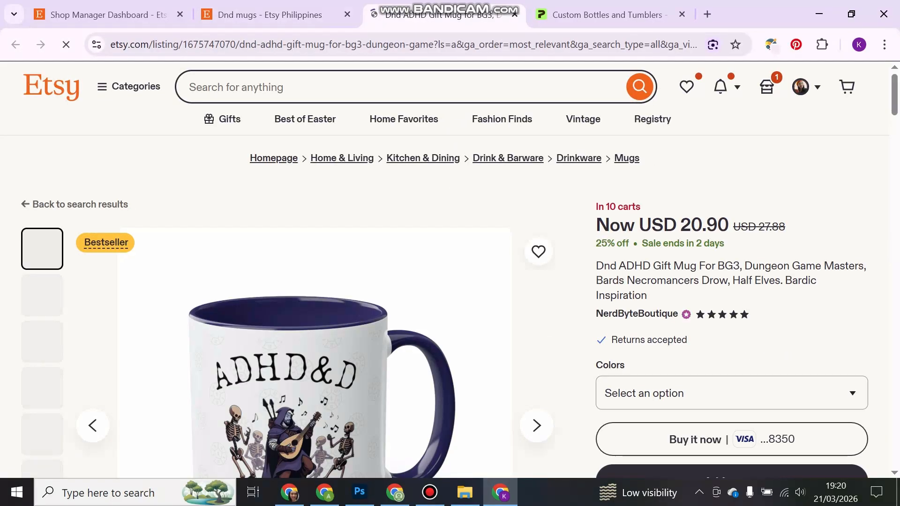
scroll(449, 270, down, 5)
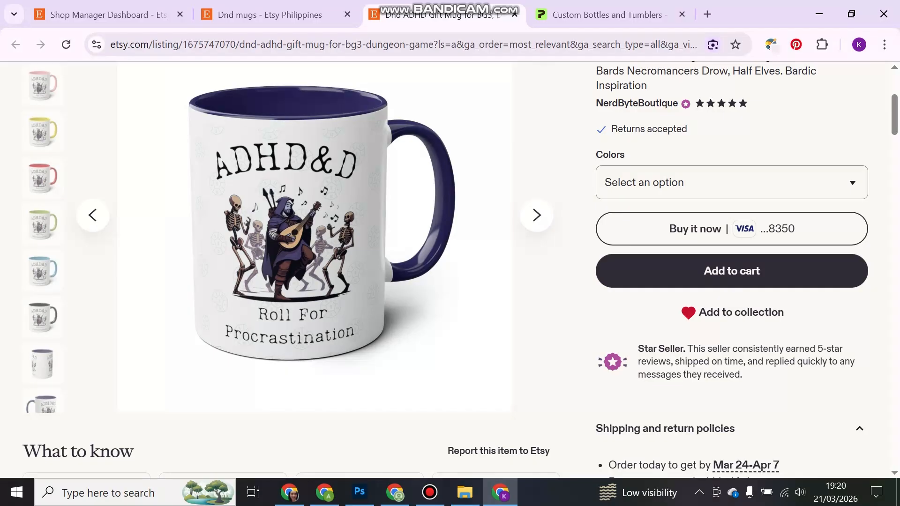
Step: Return to the dnd mugs search results and look through more mug designs further down the page
click(263, 14)
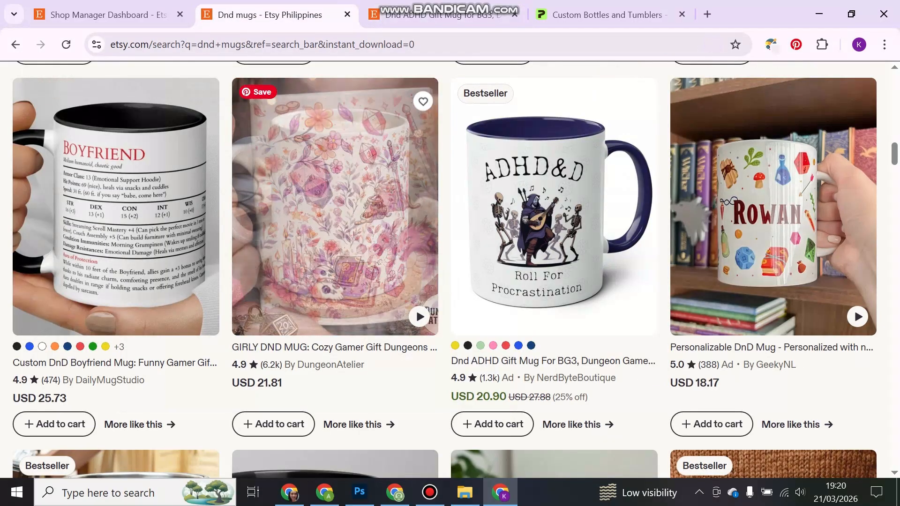
scroll(422, 263, down, 4)
scroll(634, 388, down, 6)
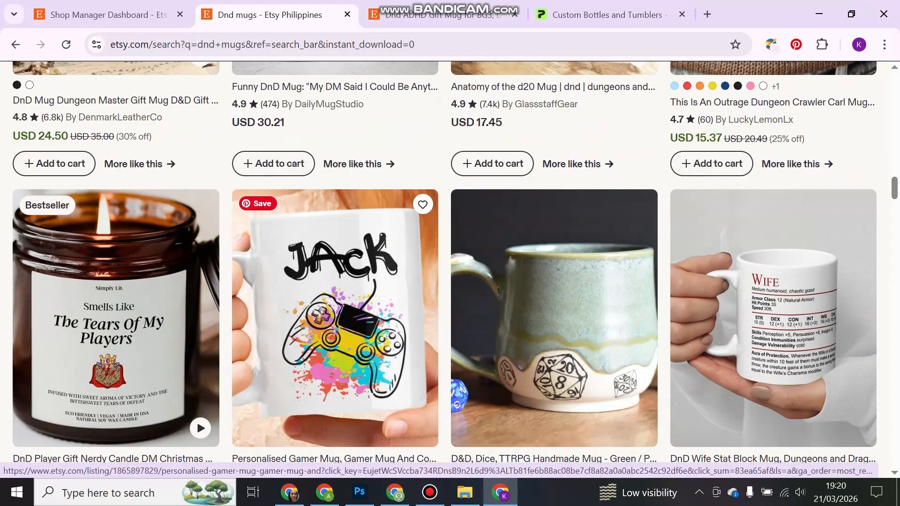
scroll(335, 319, down, 3)
Step: Switch back to the eRank Keyword Tool and clear the "mugs" keyword from its search
click(289, 492)
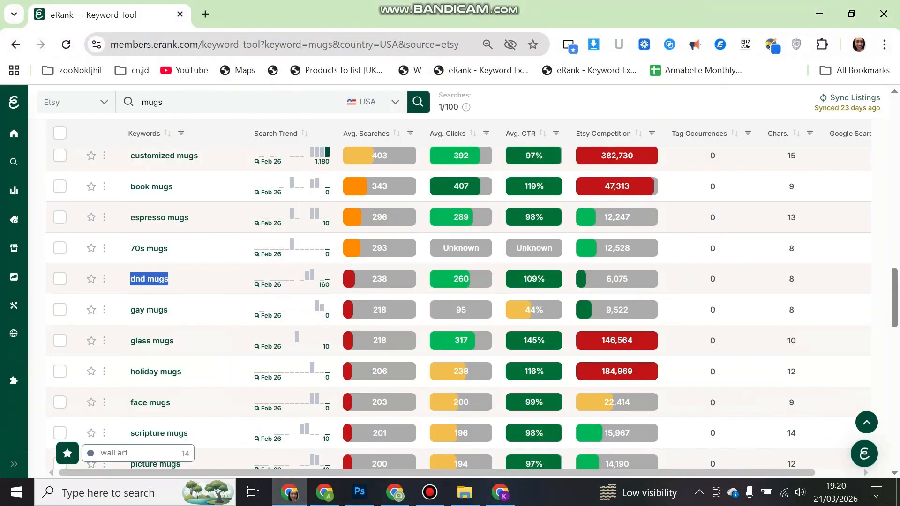
scroll(459, 308, up, 15)
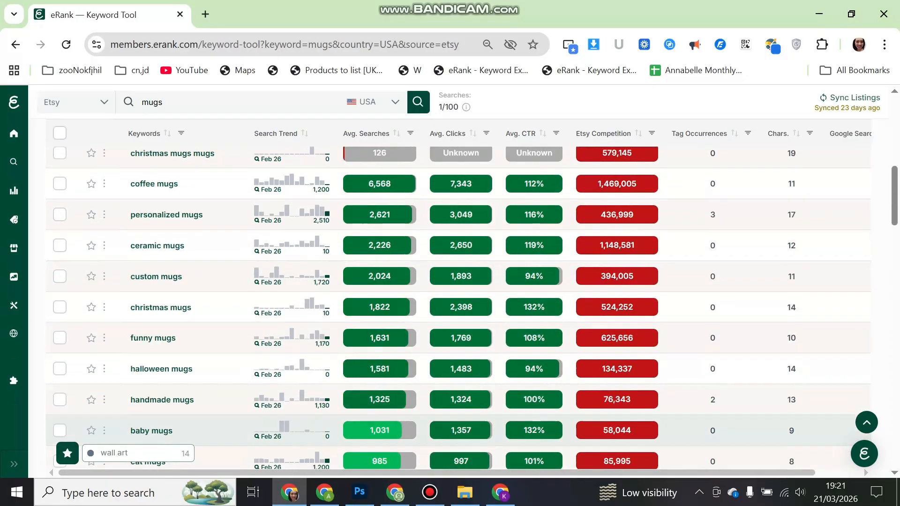
click(164, 102)
key(ctrl+a)
key(BackSpace)
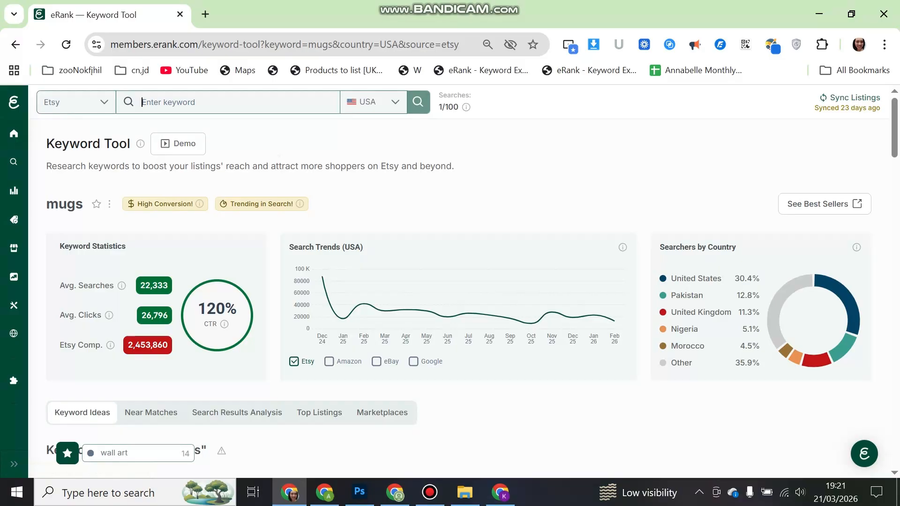
Step: Switch back to Etsy and re-examine the dnd mugs listings up to the first results
click(500, 492)
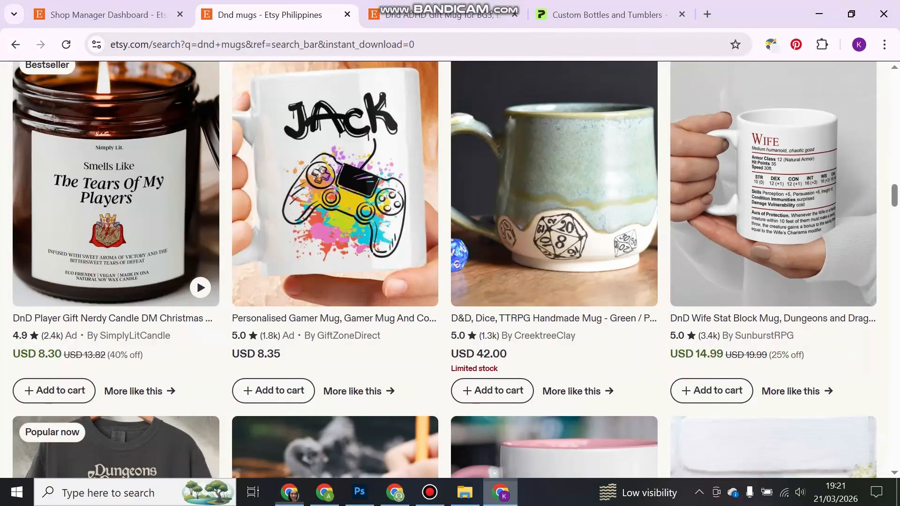
scroll(436, 281, up, 1)
scroll(446, 269, up, 10)
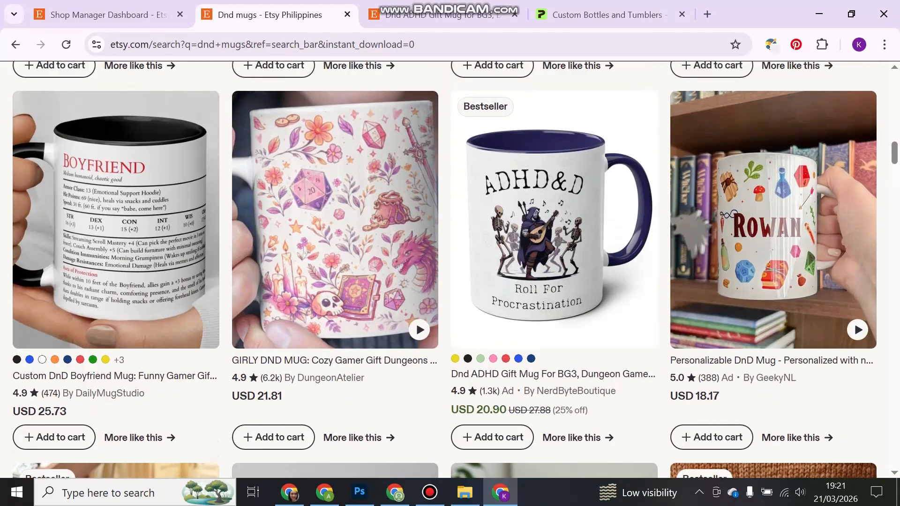
scroll(335, 269, up, 5)
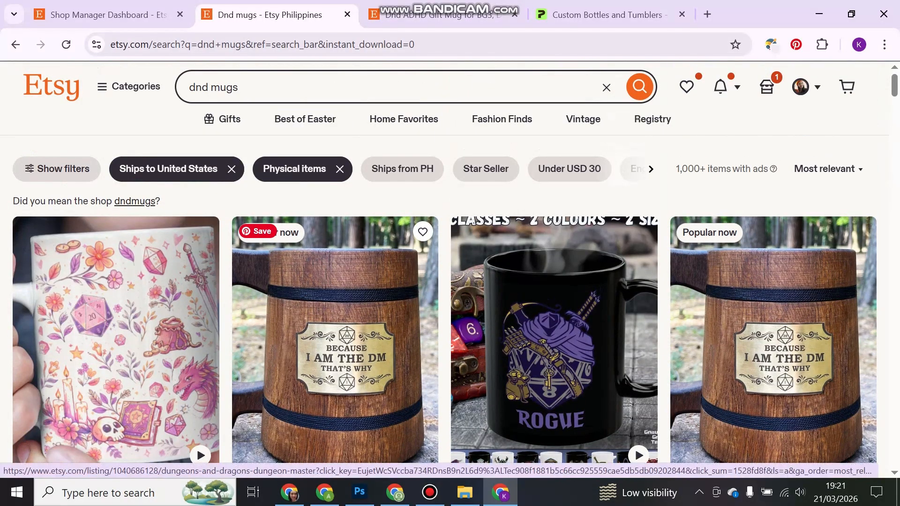
scroll(335, 269, down, 3)
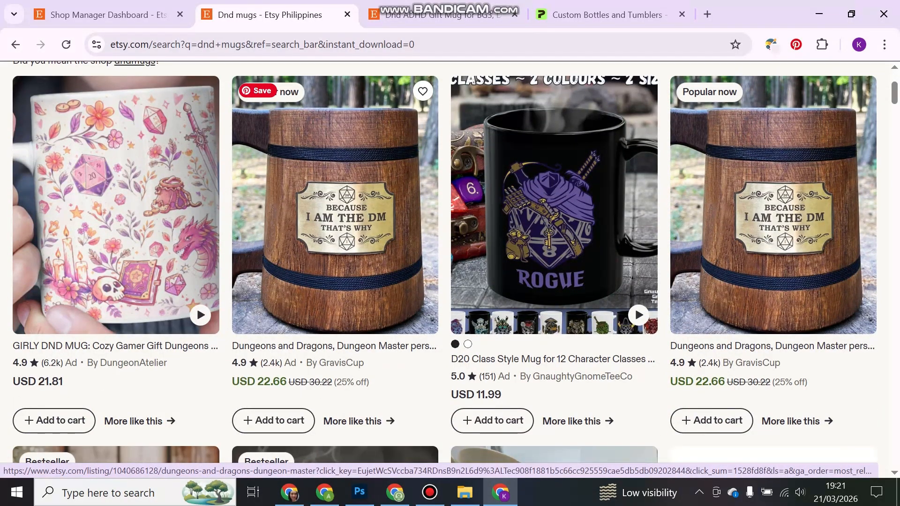
scroll(335, 269, up, 3)
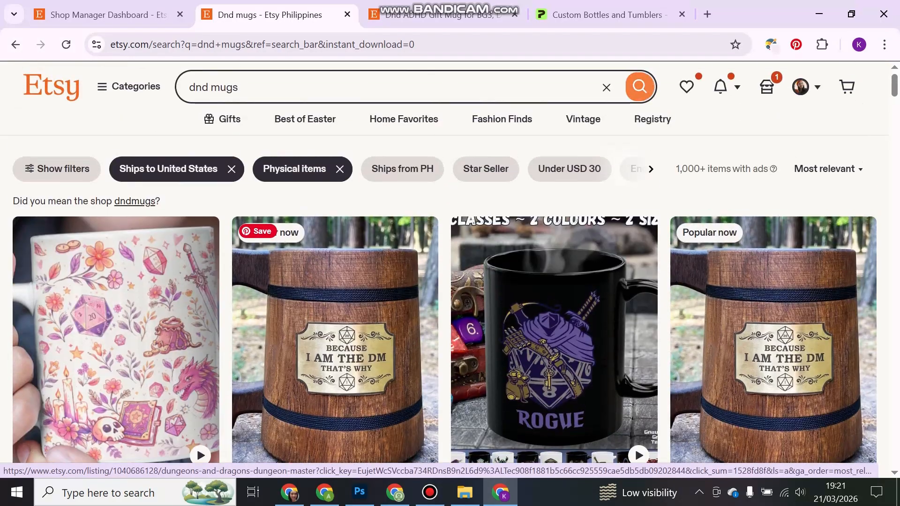
Step: Shorten the Etsy search to "mugs" and look over the first listings
double_click(199, 88)
key(BackSpace)
key(Return)
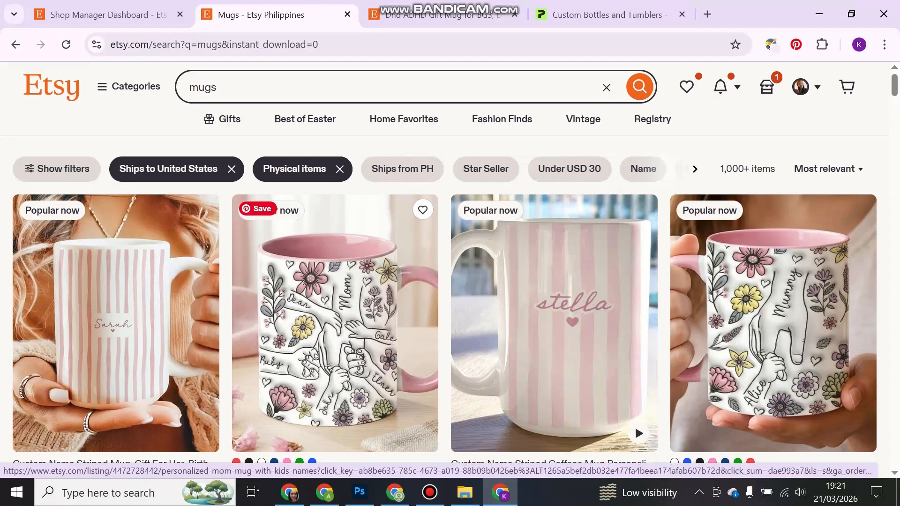
scroll(634, 425, down, 2)
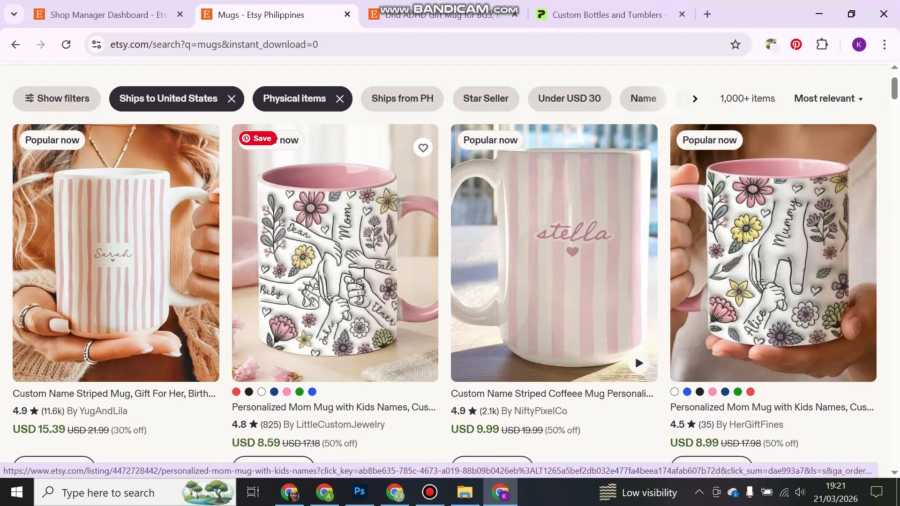
click(429, 492)
click(429, 493)
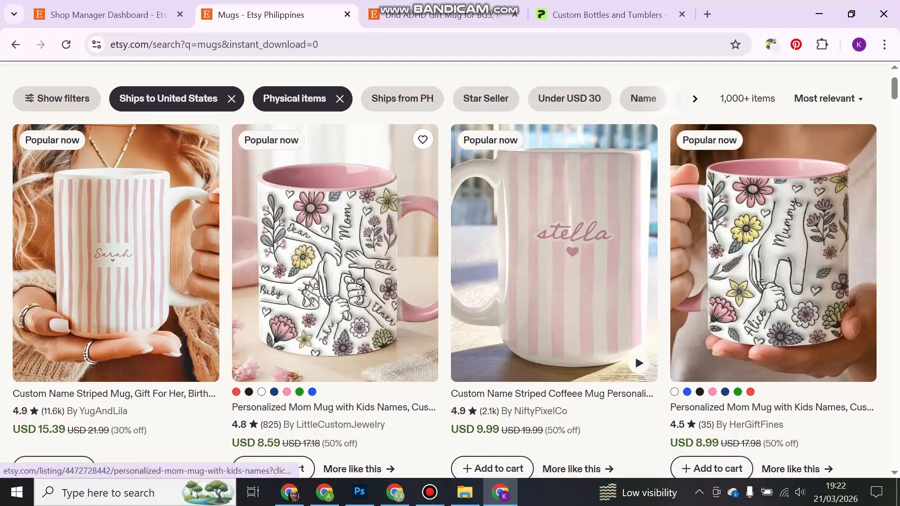
Step: Open the LittleCustomJewelry personalized mom mug listing with kids' names and view its floral design up close
scroll(274, 398, down, 1)
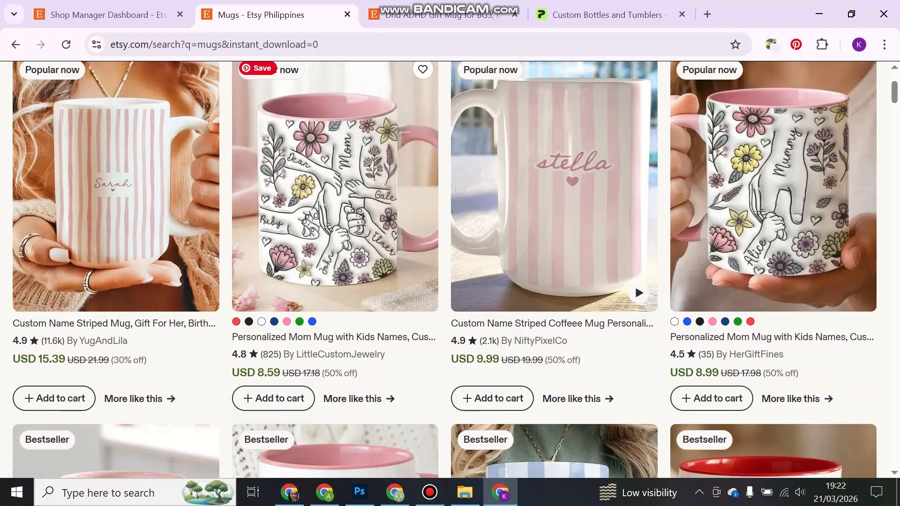
click(328, 220)
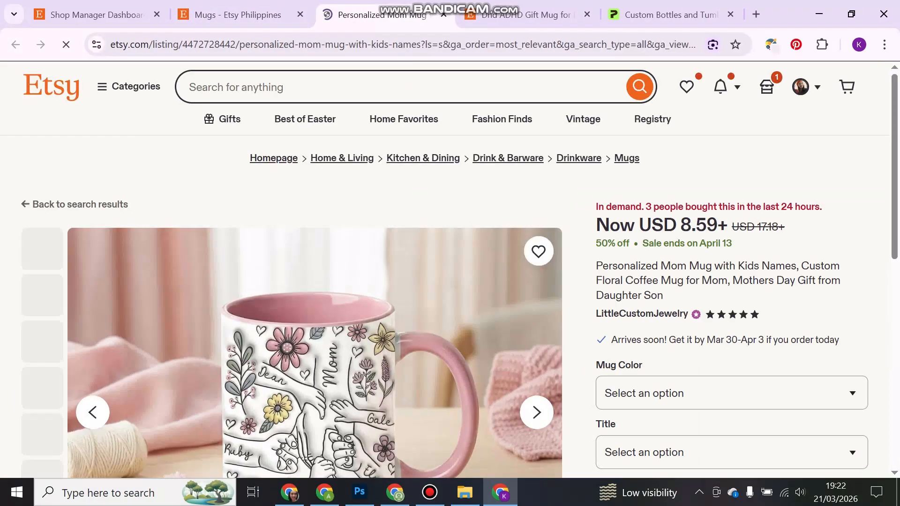
scroll(450, 270, down, 3)
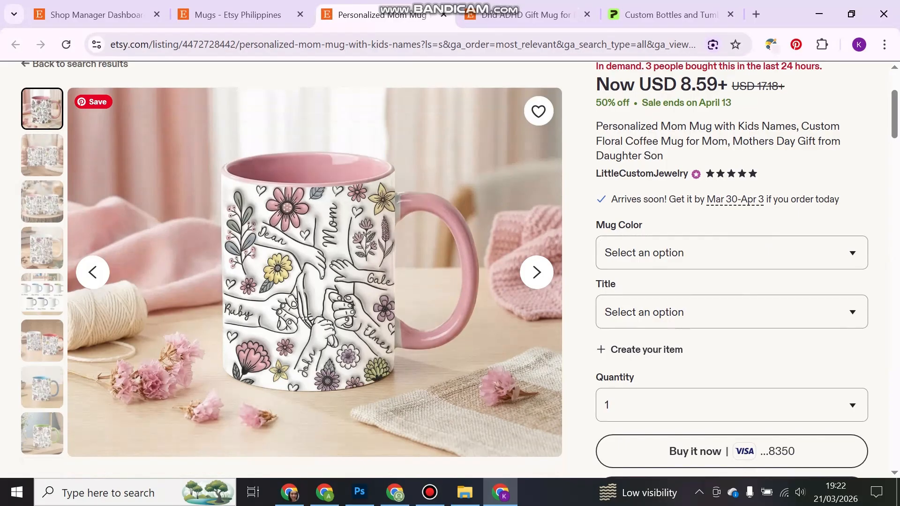
Step: Return to the mugs search results and examine the personalized, pet, photo and mom mug designs further down
key(ctrl+shift+Tab)
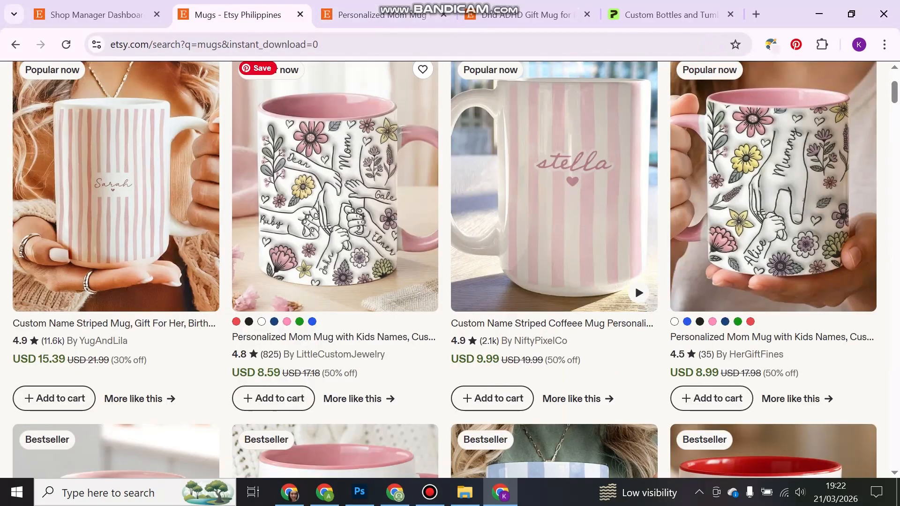
scroll(635, 284, down, 5)
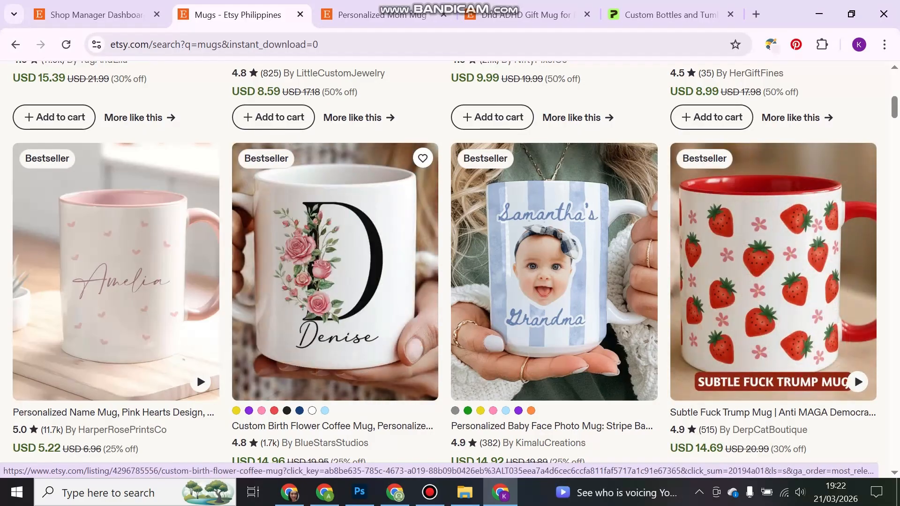
scroll(196, 373, down, 6)
scroll(335, 290, down, 2)
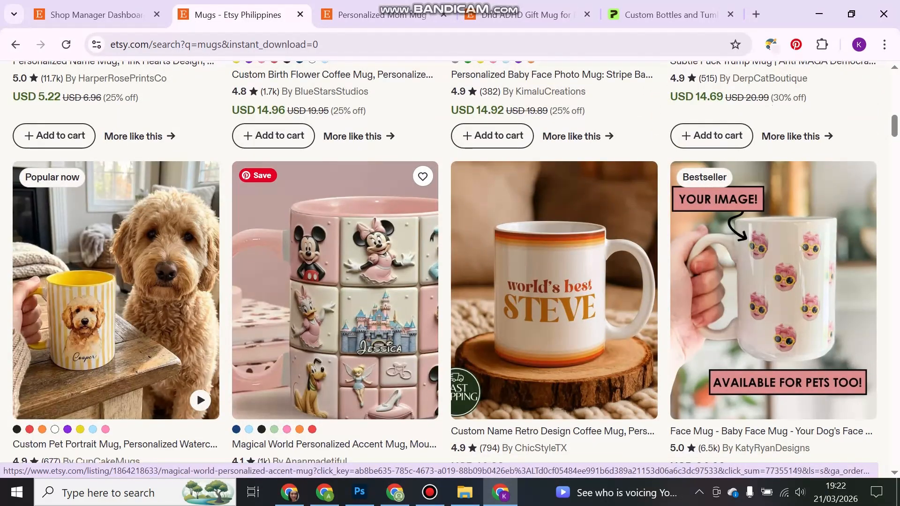
scroll(335, 281, down, 9)
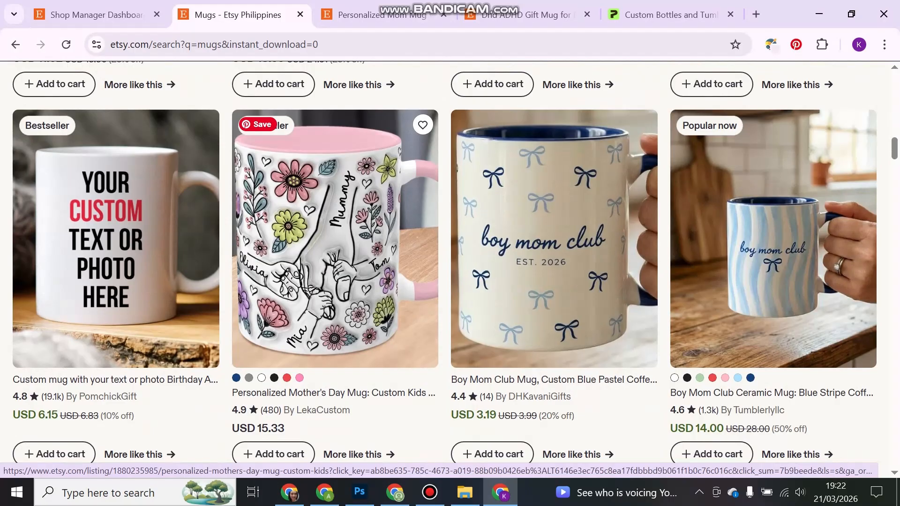
scroll(356, 314, down, 3)
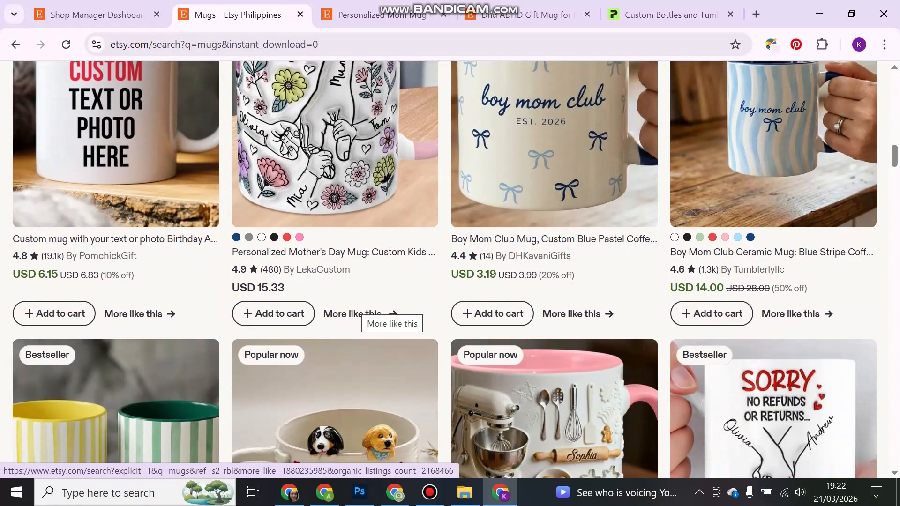
Step: Open the "Sorry No Refunds" couple mug listing from the results and view its design
scroll(362, 313, down, 5)
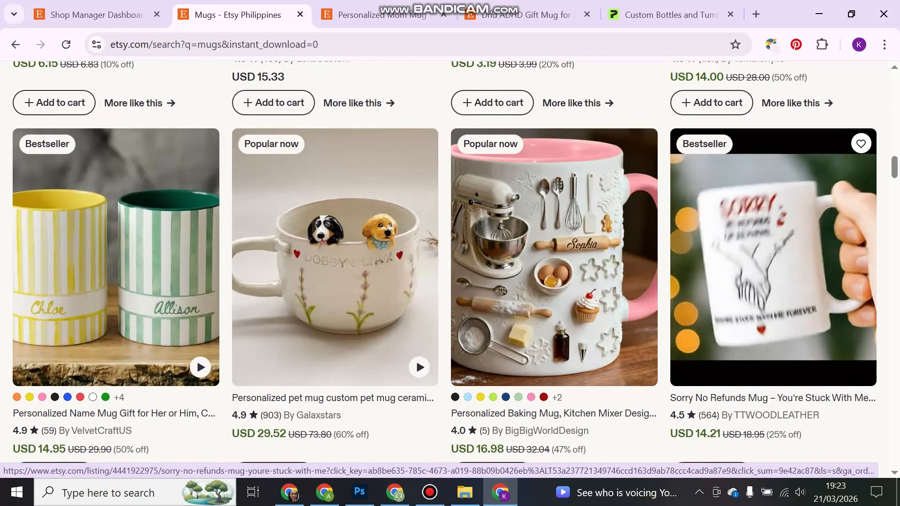
click(773, 257)
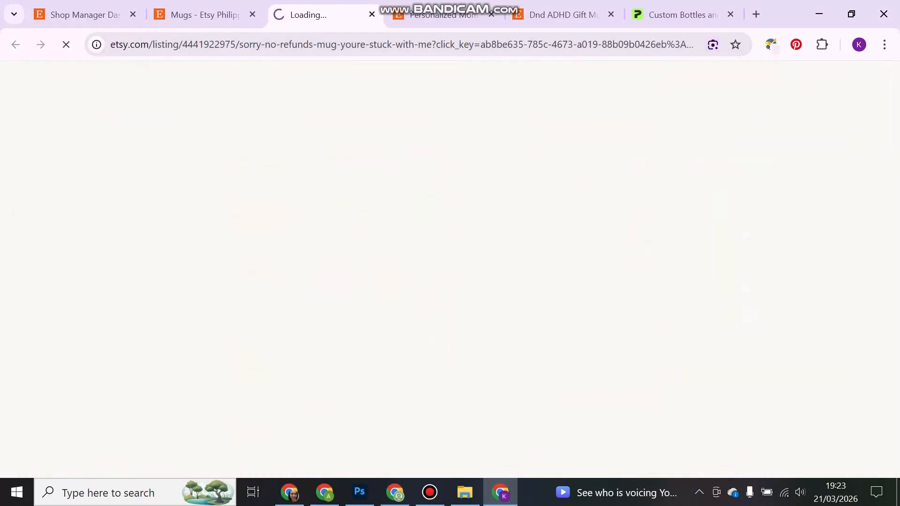
scroll(450, 270, down, 2)
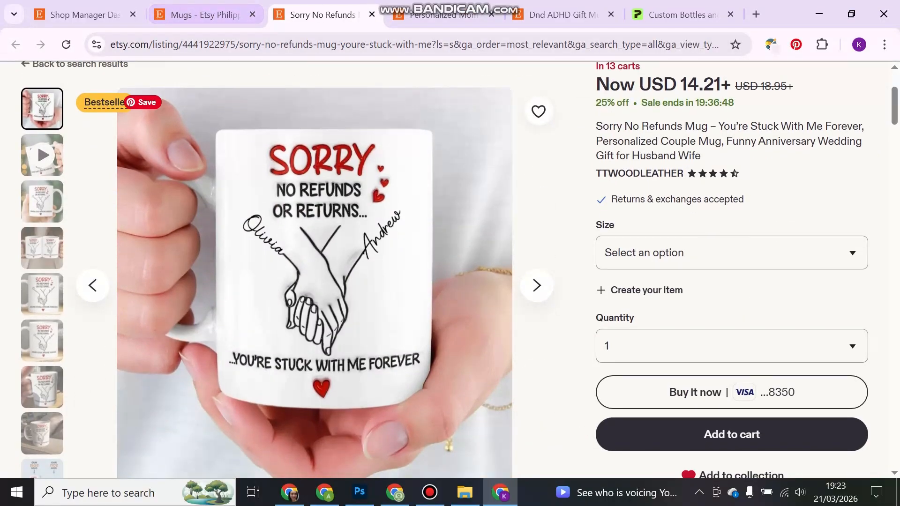
Step: Go back to the mugs results and survey the remaining designs for themes and styles through the rest of the page
click(201, 14)
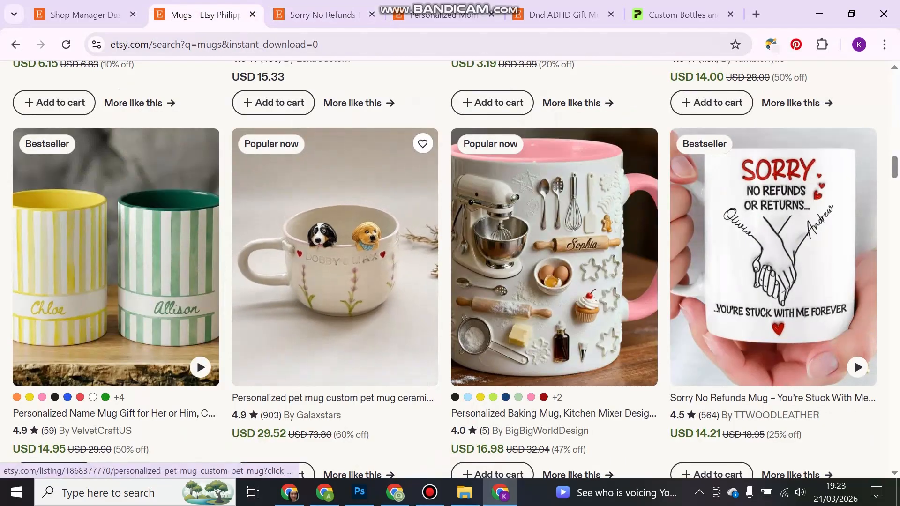
scroll(335, 328, down, 4)
scroll(335, 375, down, 1)
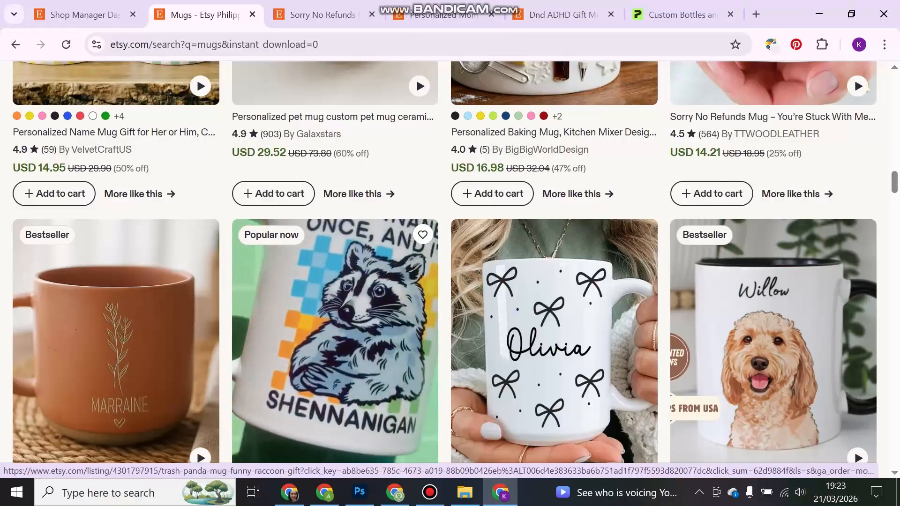
scroll(335, 328, down, 2)
scroll(335, 328, down, 7)
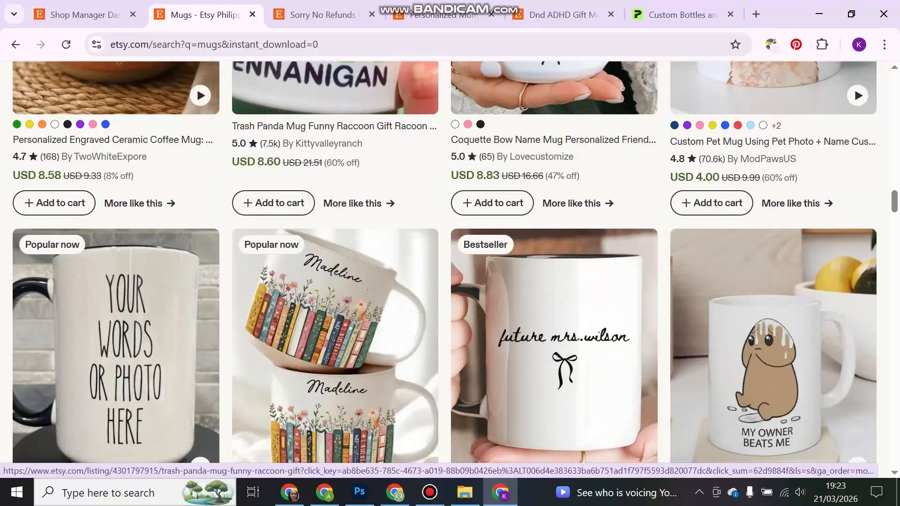
scroll(335, 282, down, 6)
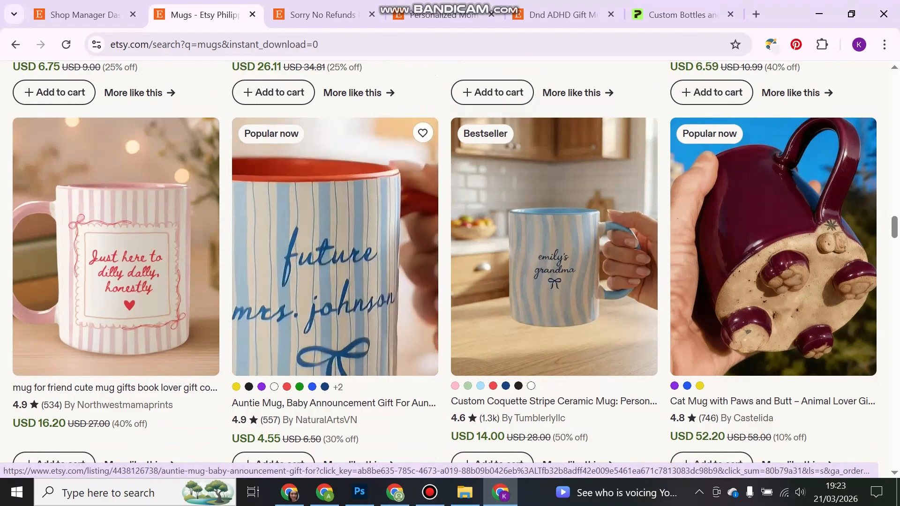
scroll(335, 281, down, 6)
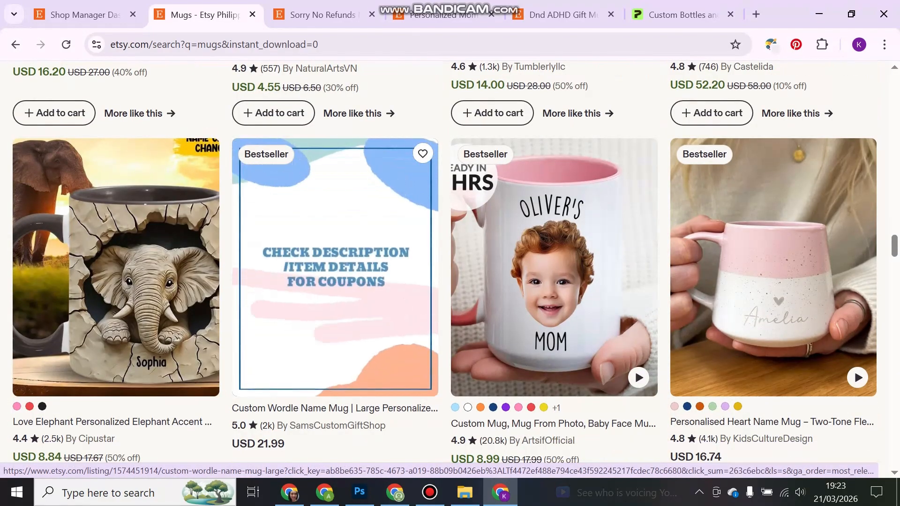
scroll(335, 281, down, 4)
scroll(336, 281, down, 1)
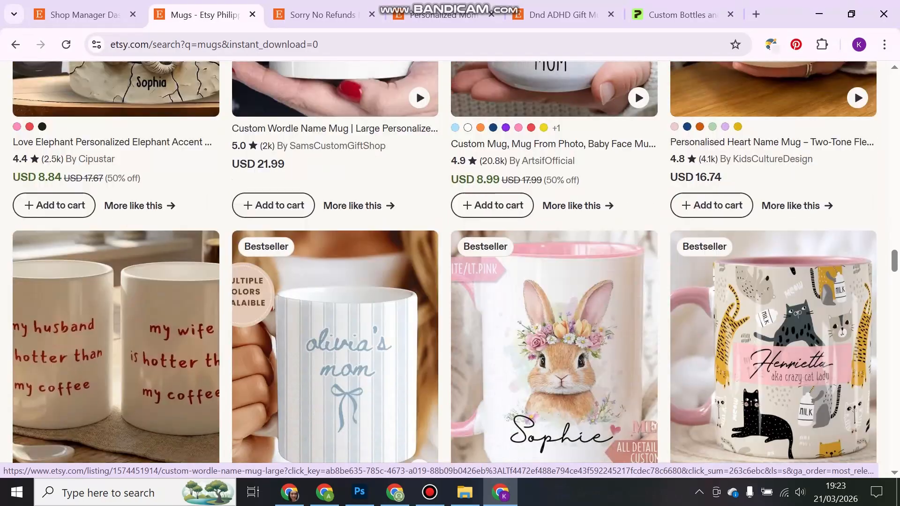
scroll(335, 281, down, 2)
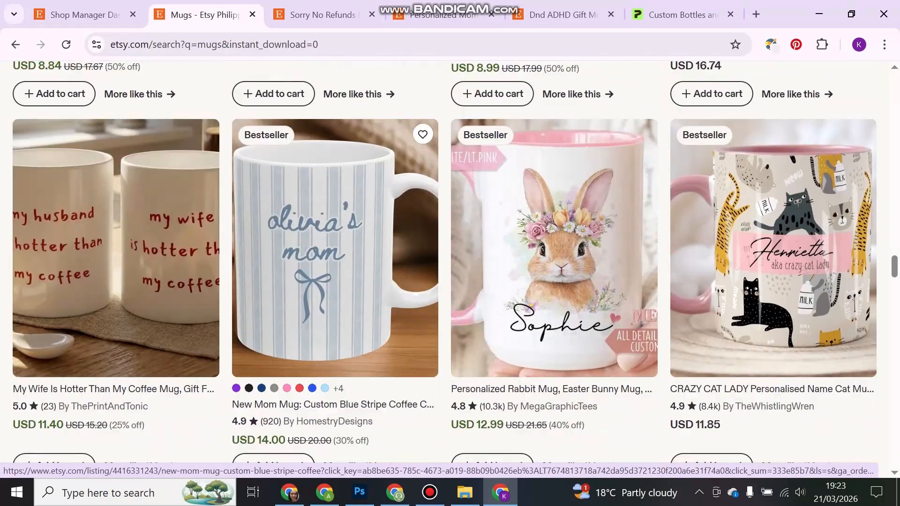
scroll(335, 282, up, 1)
scroll(335, 281, down, 6)
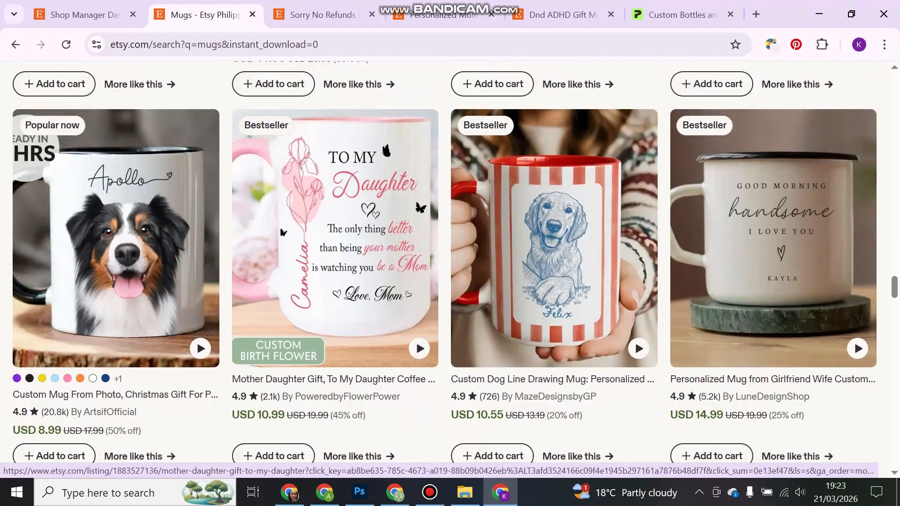
scroll(335, 281, down, 5)
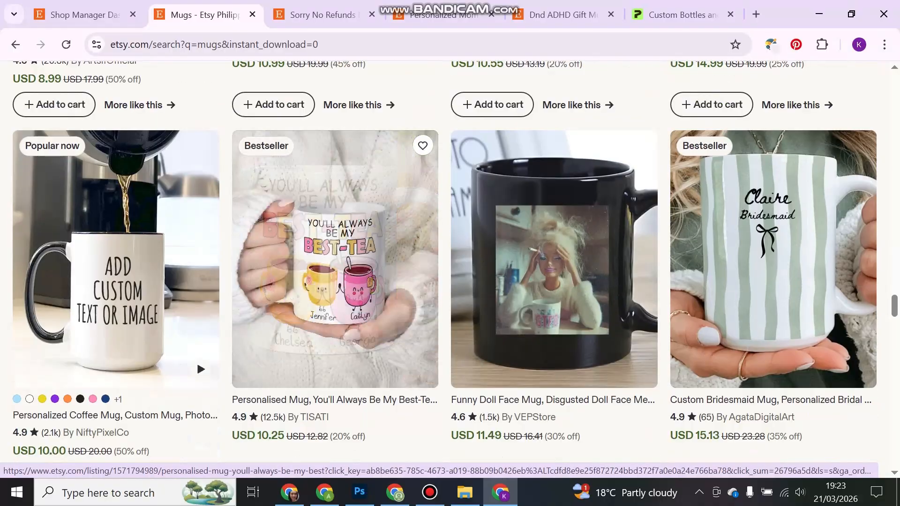
scroll(335, 282, down, 5)
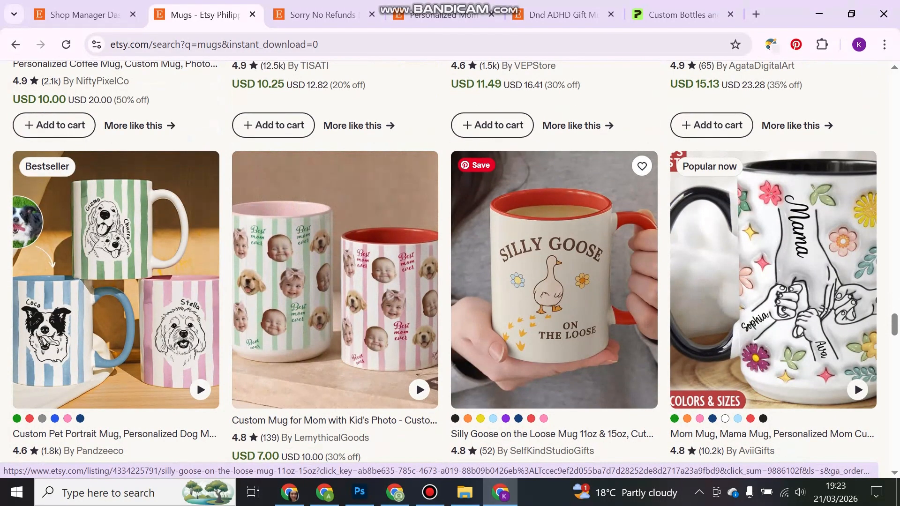
scroll(335, 281, down, 9)
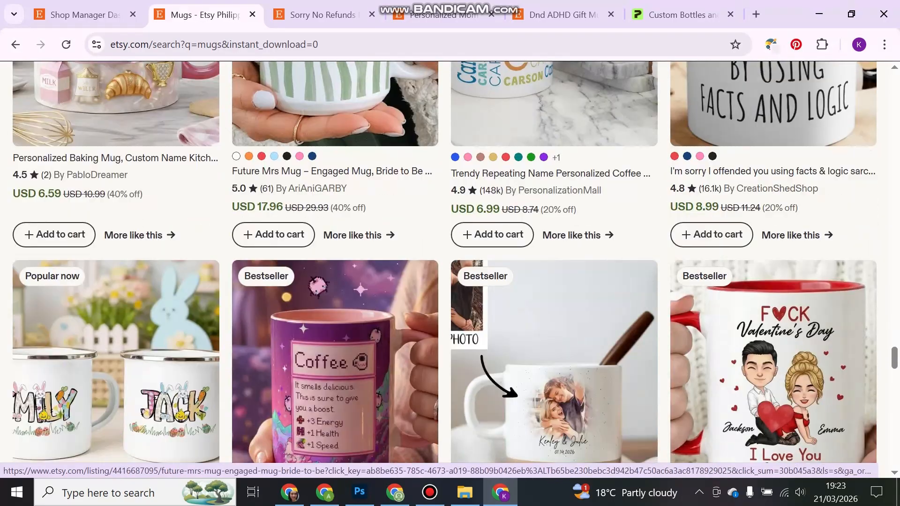
scroll(336, 281, down, 3)
scroll(335, 282, down, 8)
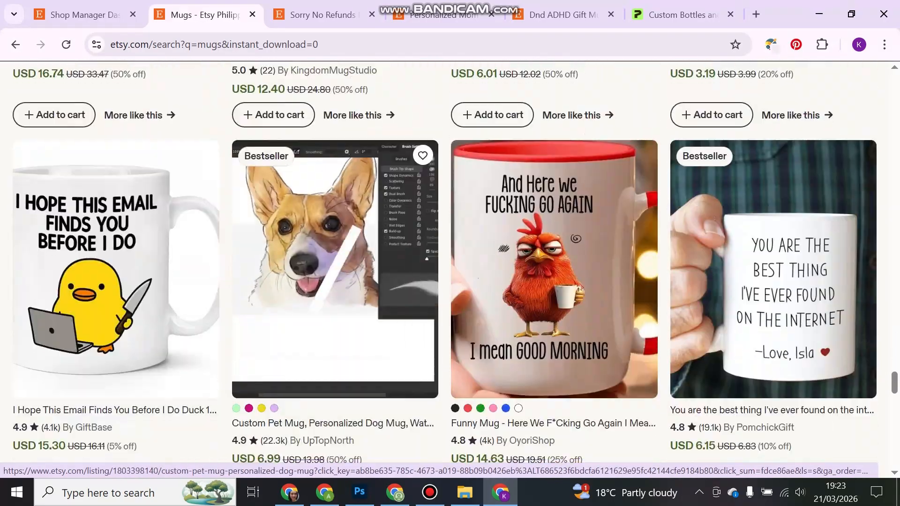
scroll(335, 281, down, 6)
Step: Extend the Etsy search to "mugs for couples"
scroll(634, 424, up, 20)
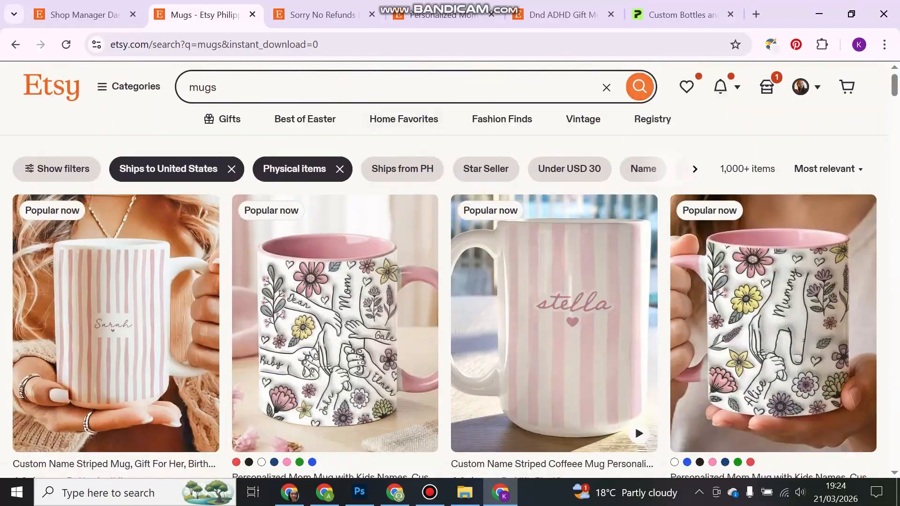
click(309, 88)
text(for couples)
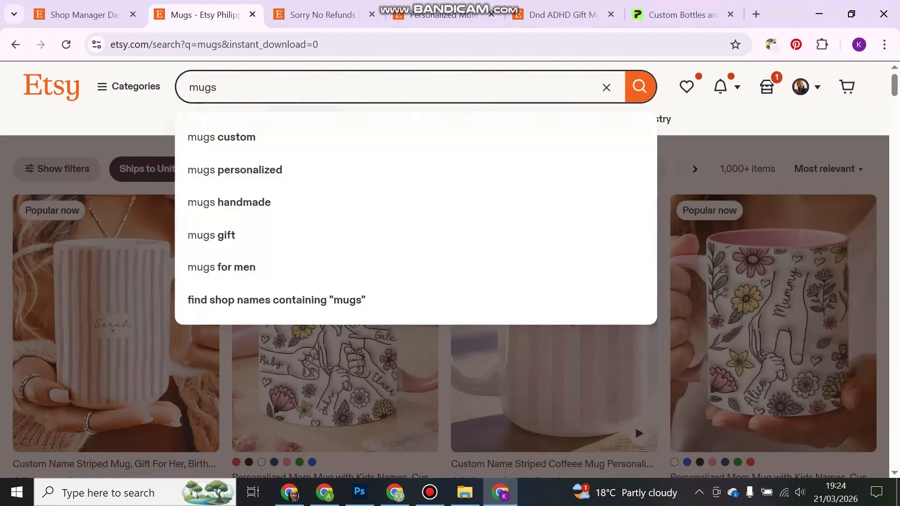
key(Return)
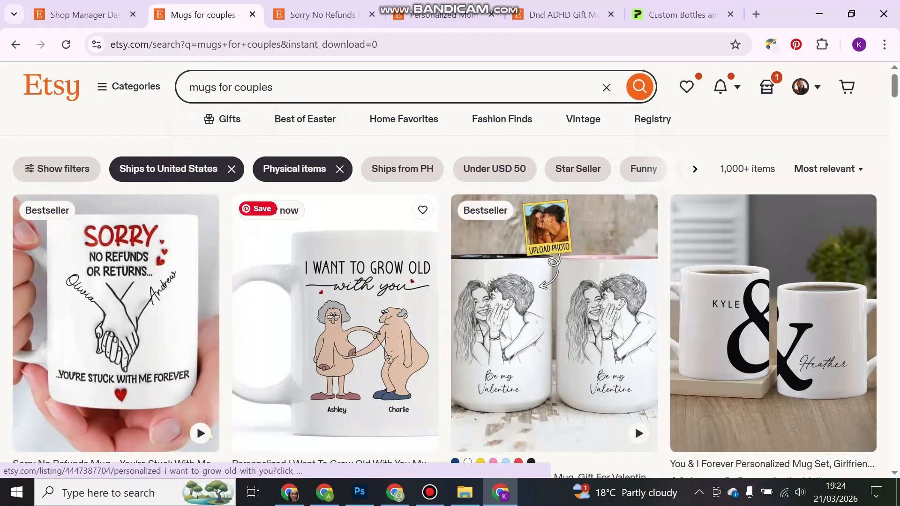
Step: Look through the couples mug results and open the "Good morning handsome I love you" mug listing to view its design
scroll(634, 425, down, 1)
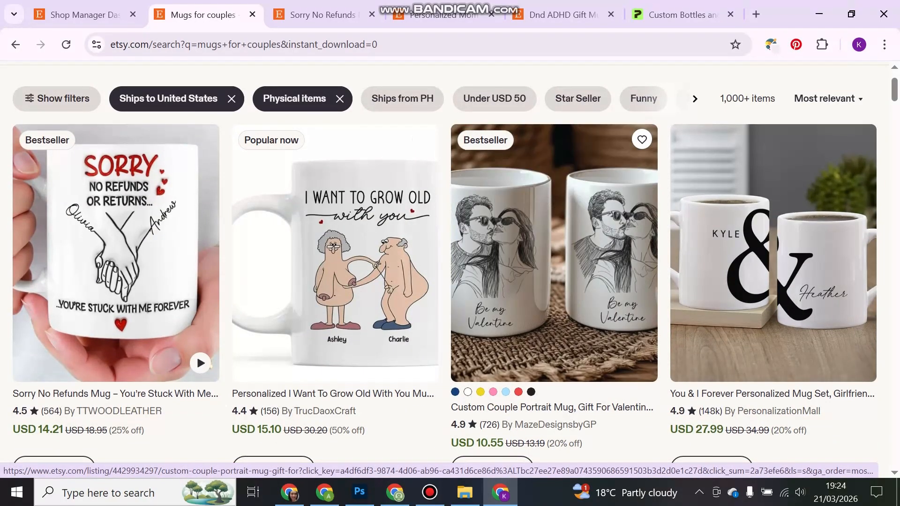
scroll(635, 144, down, 3)
scroll(635, 143, down, 2)
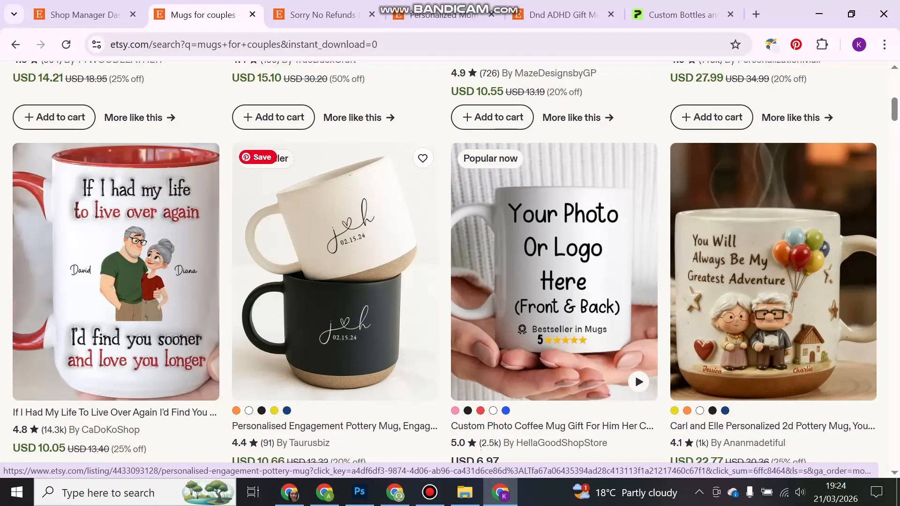
scroll(335, 269, down, 6)
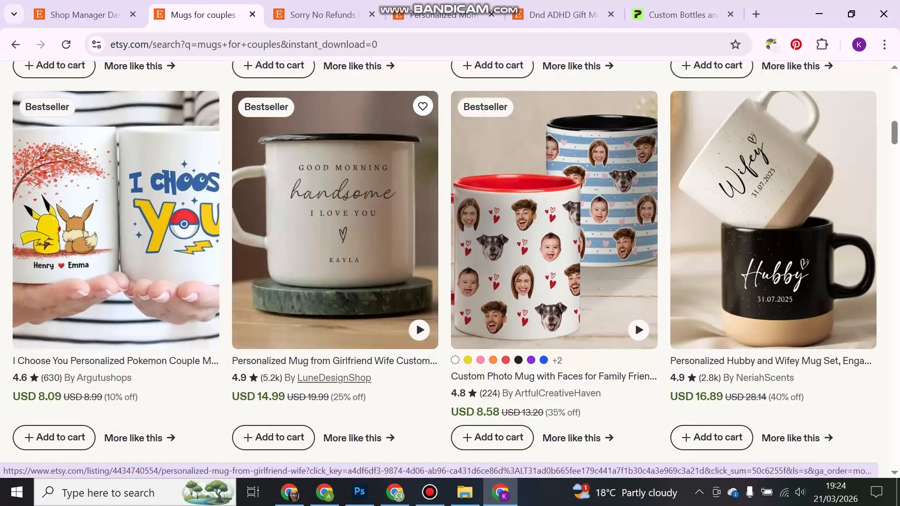
click(335, 221)
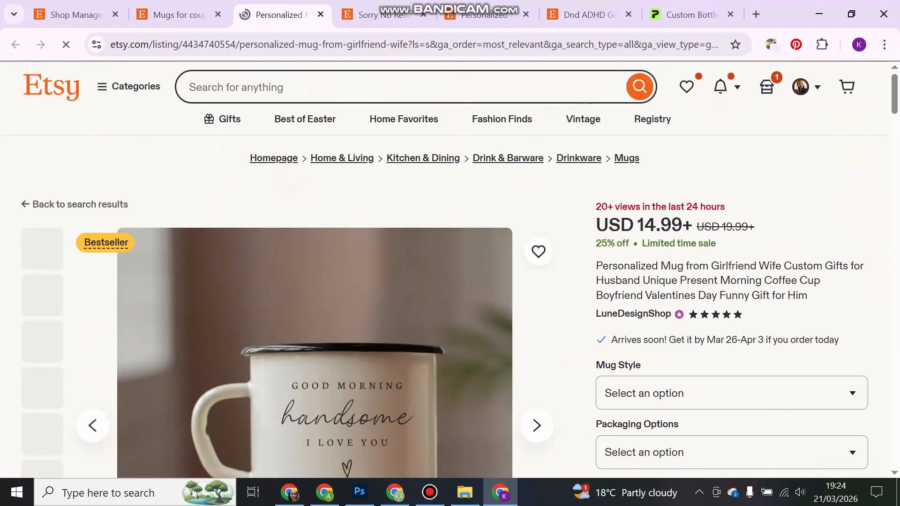
scroll(450, 269, down, 3)
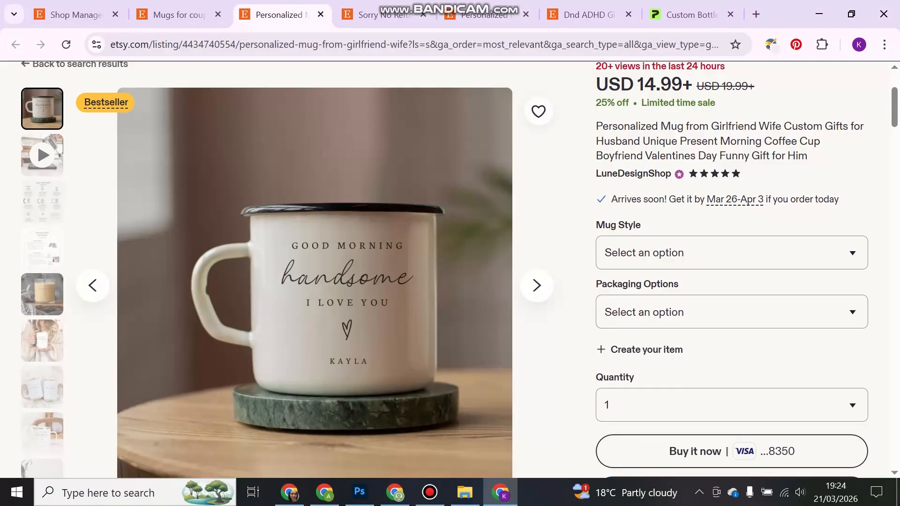
scroll(450, 269, down, 2)
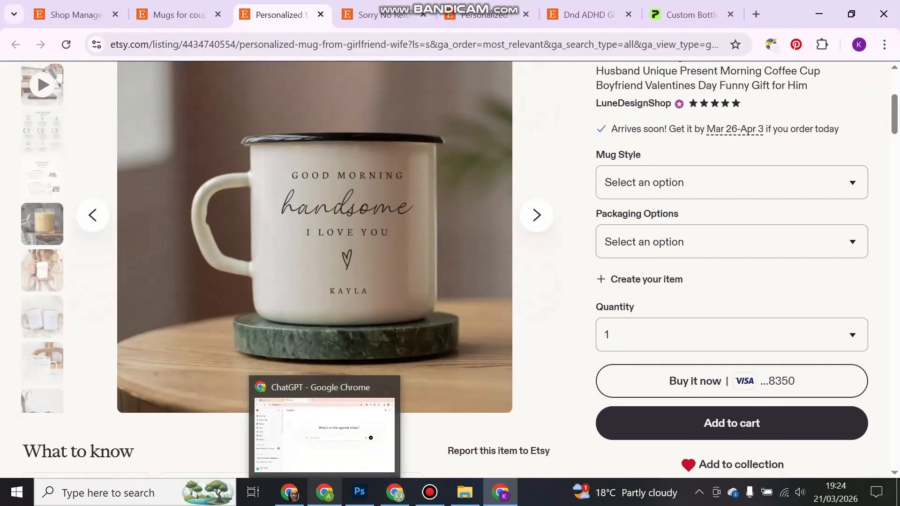
Step: Switch to Canva and begin a new custom-size design with its dimensions in pixels
click(324, 426)
click(108, 15)
scroll(165, 277, down, 5)
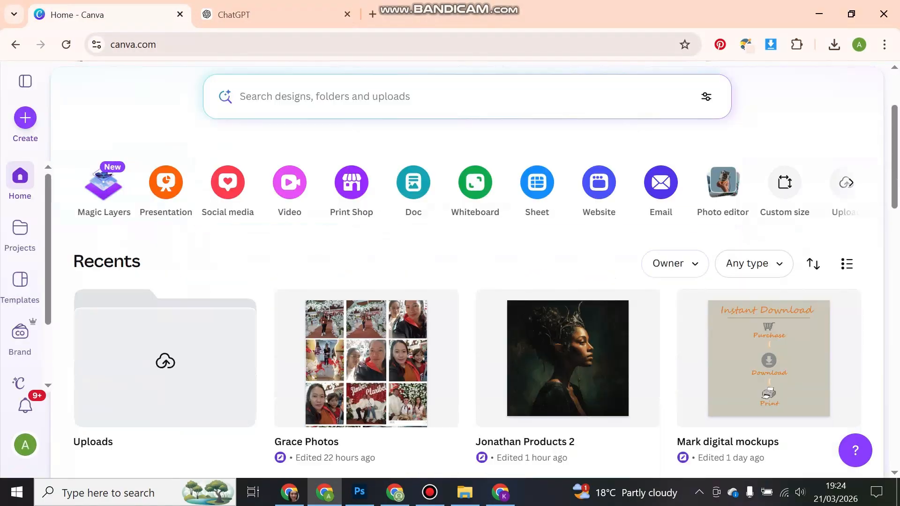
click(25, 118)
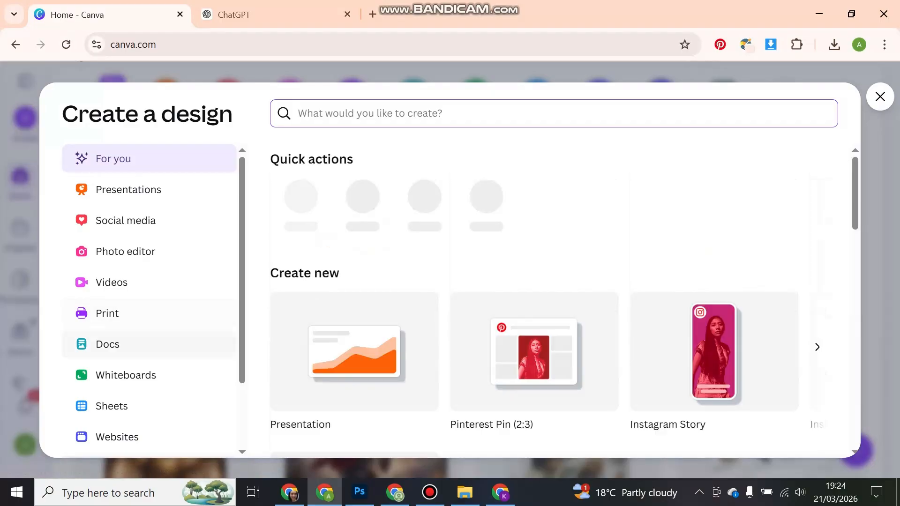
scroll(141, 336, down, 2)
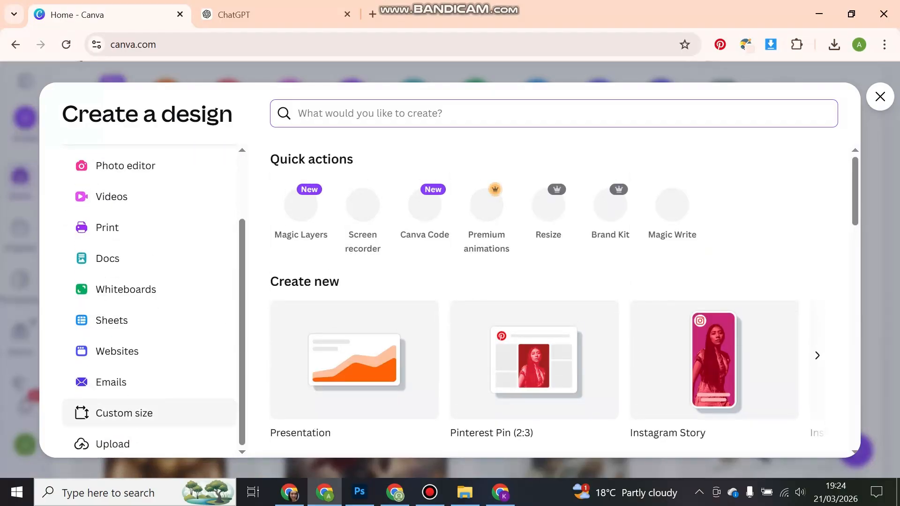
click(124, 413)
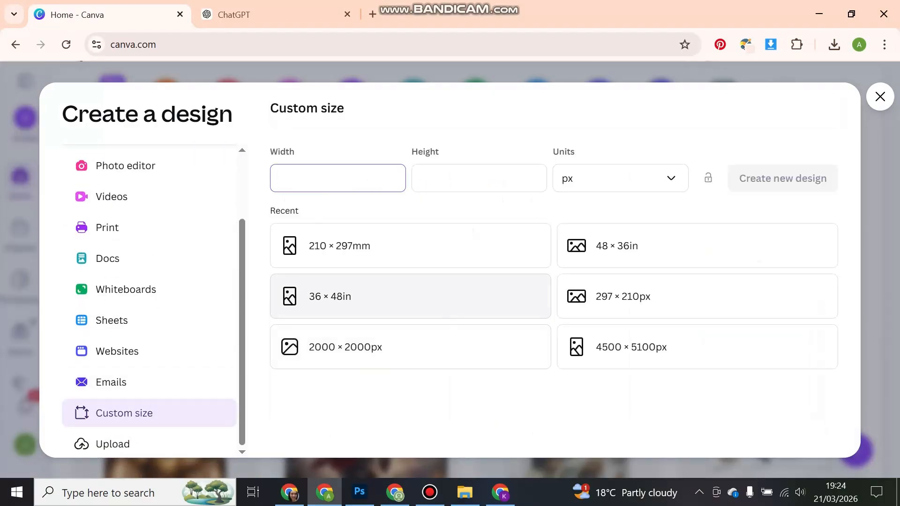
click(619, 178)
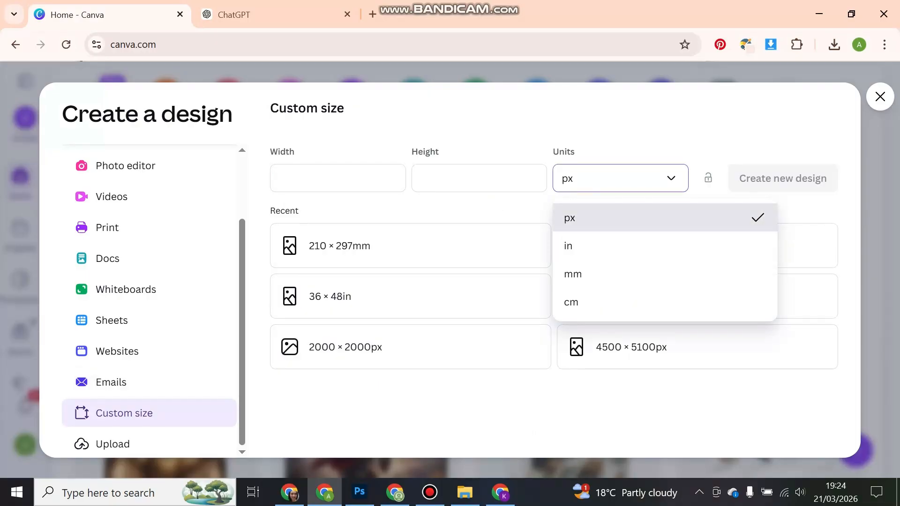
click(337, 178)
Step: Switch to the Printify catalog and look through the Bottles & Tumblers products
click(500, 492)
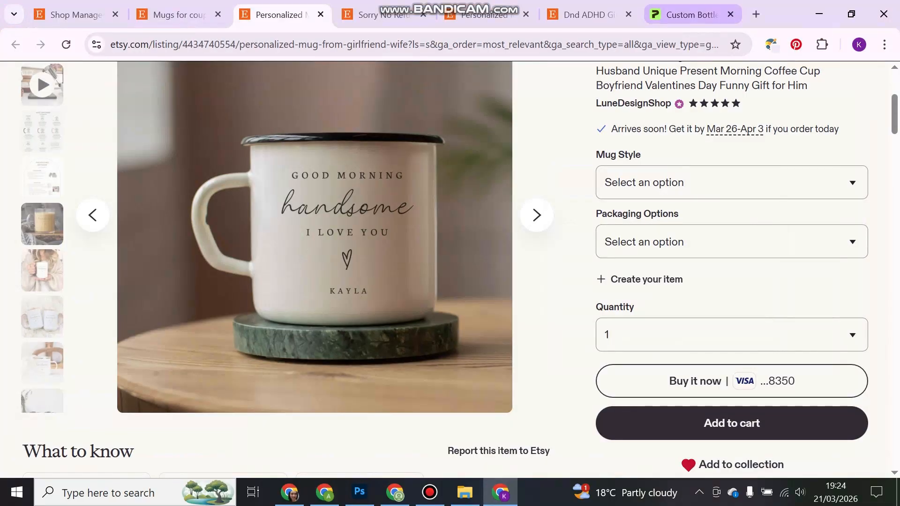
click(689, 14)
click(858, 182)
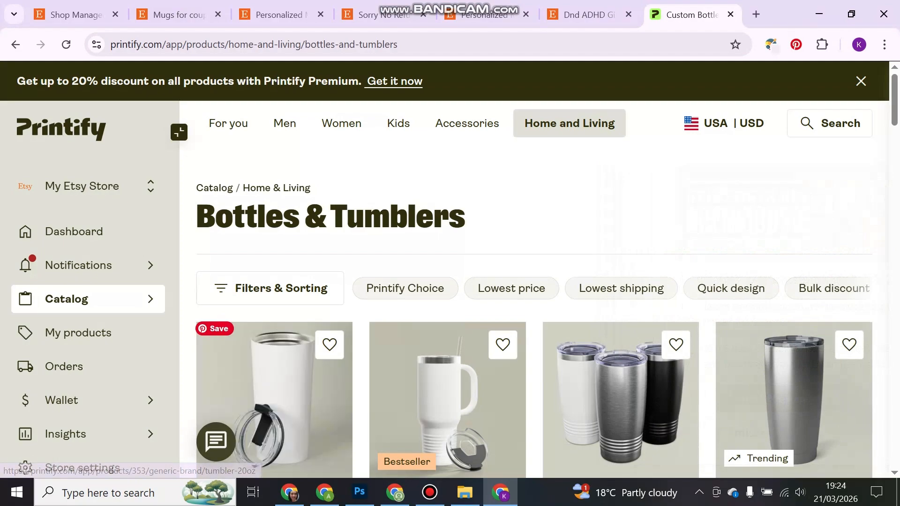
scroll(70, 293, down, 3)
scroll(89, 293, up, 3)
scroll(281, 290, down, 8)
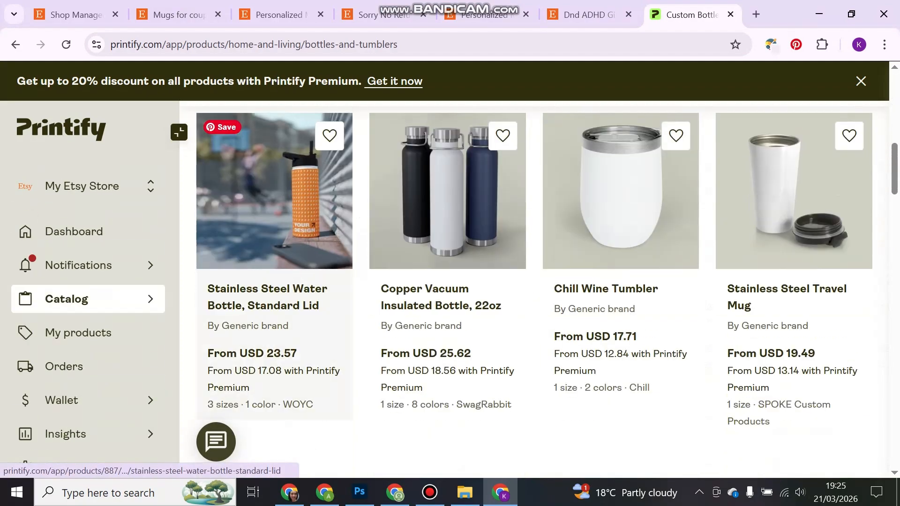
scroll(281, 291, up, 6)
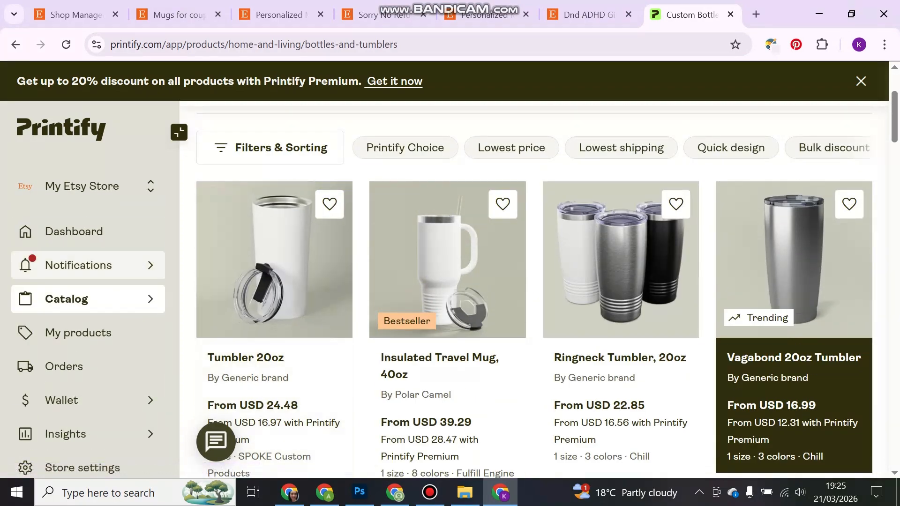
scroll(281, 291, down, 7)
scroll(384, 323, up, 10)
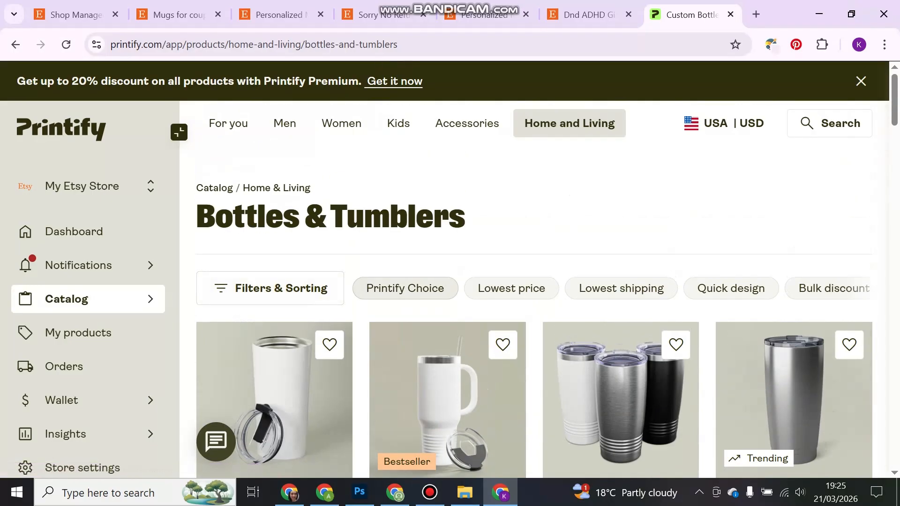
Step: Check which stores are listed and connected to the Printify account, then close the store list
mouse_move(569, 123)
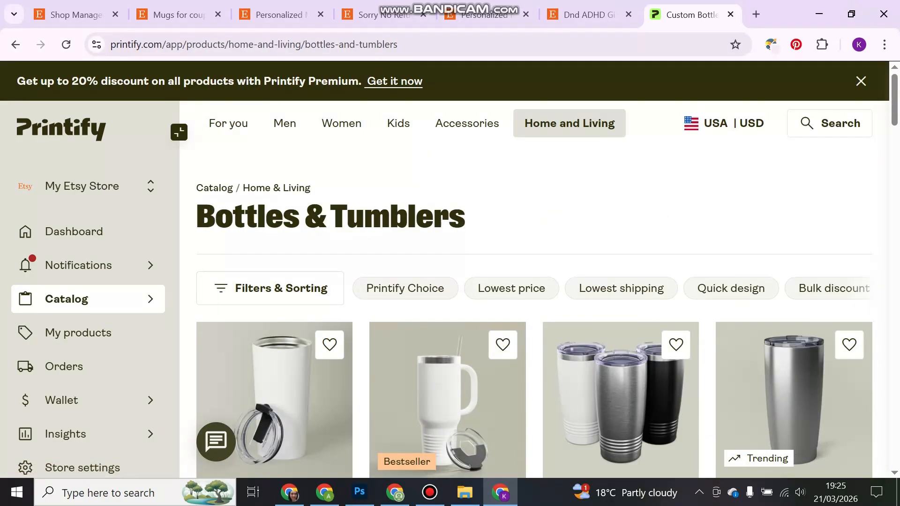
scroll(281, 300, down, 1)
click(89, 186)
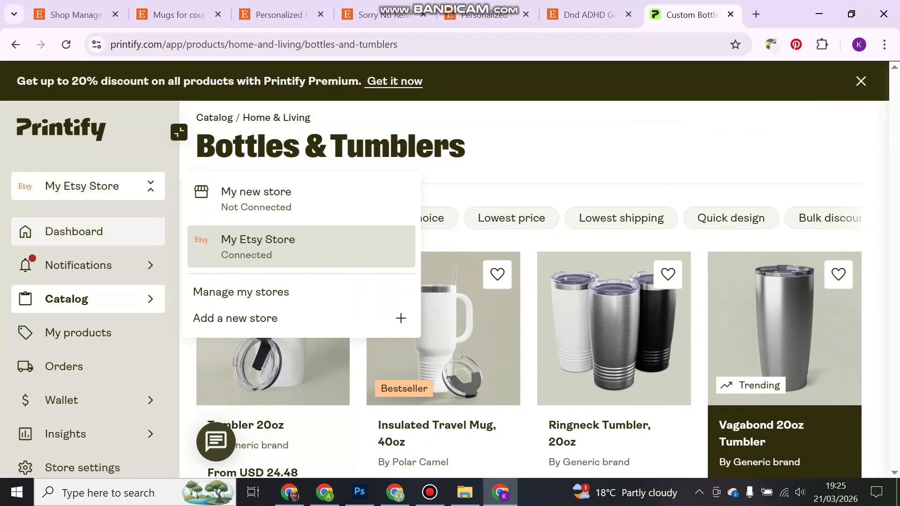
click(88, 186)
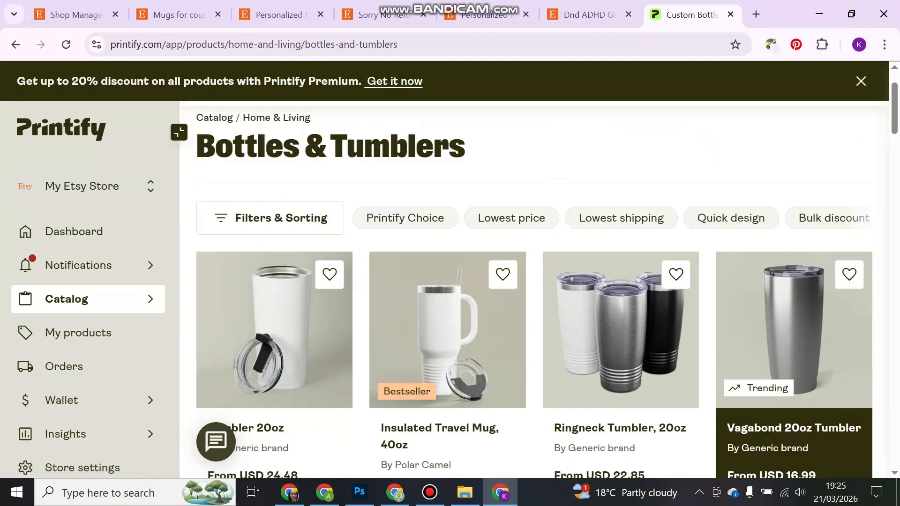
Step: Open the Mugs category under Home and Living and look through the first mug products
mouse_move(595, 104)
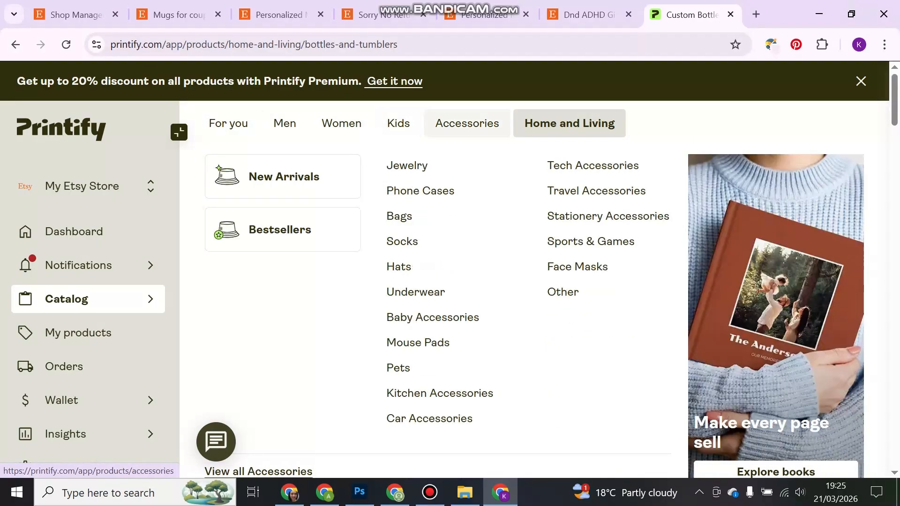
click(400, 166)
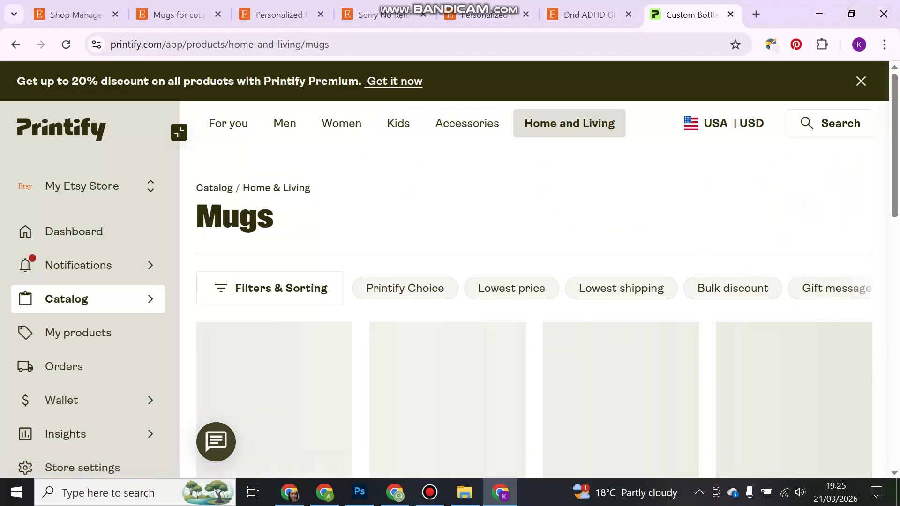
scroll(281, 234, down, 3)
scroll(281, 235, down, 3)
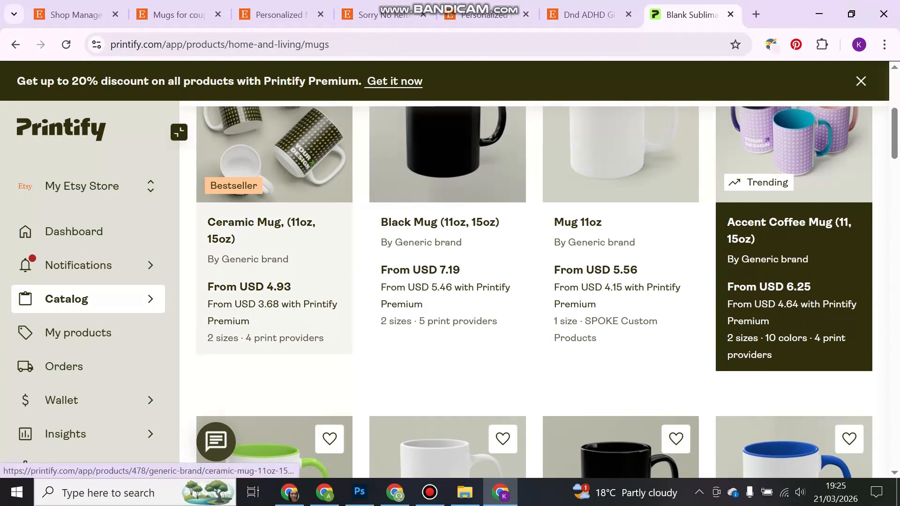
scroll(274, 281, up, 1)
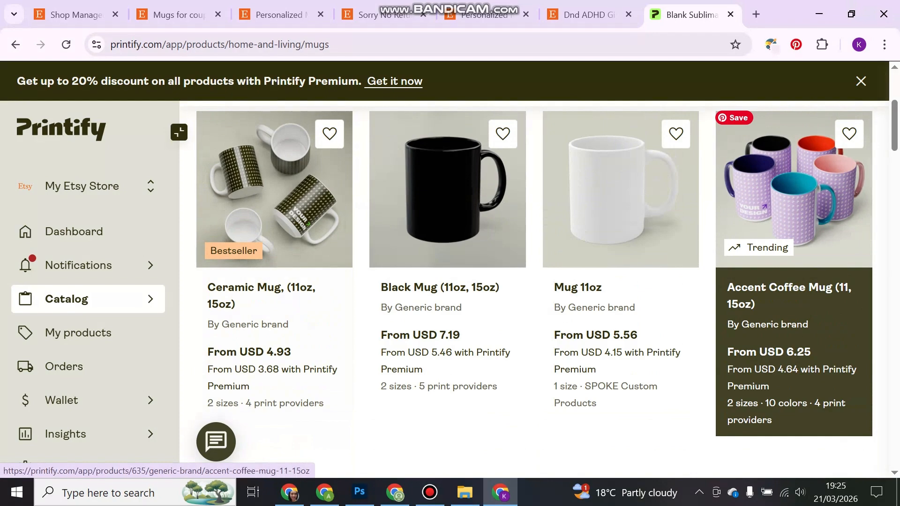
Step: Open the Accent Coffee Mug (11, 15oz) product and review its price, fulfillment options, colors and sizes
click(792, 305)
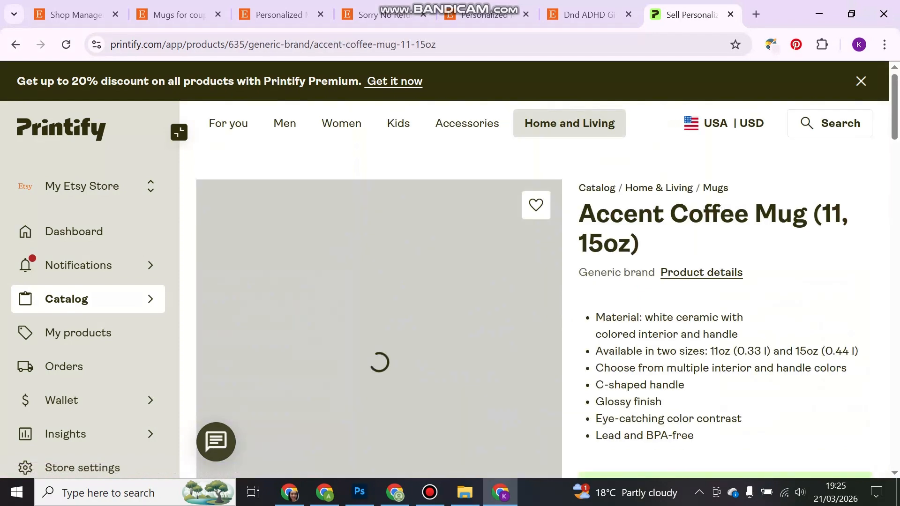
scroll(534, 281, down, 1)
scroll(534, 281, down, 8)
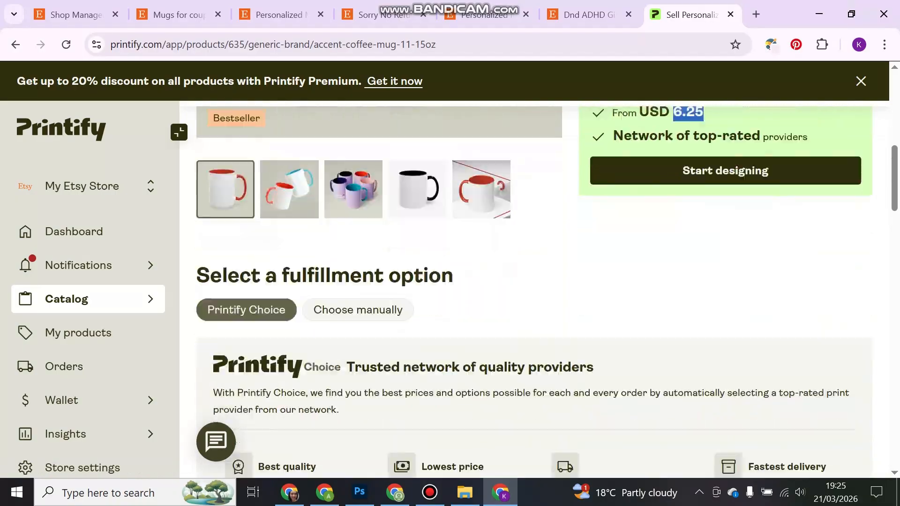
scroll(534, 281, up, 3)
scroll(534, 281, down, 3)
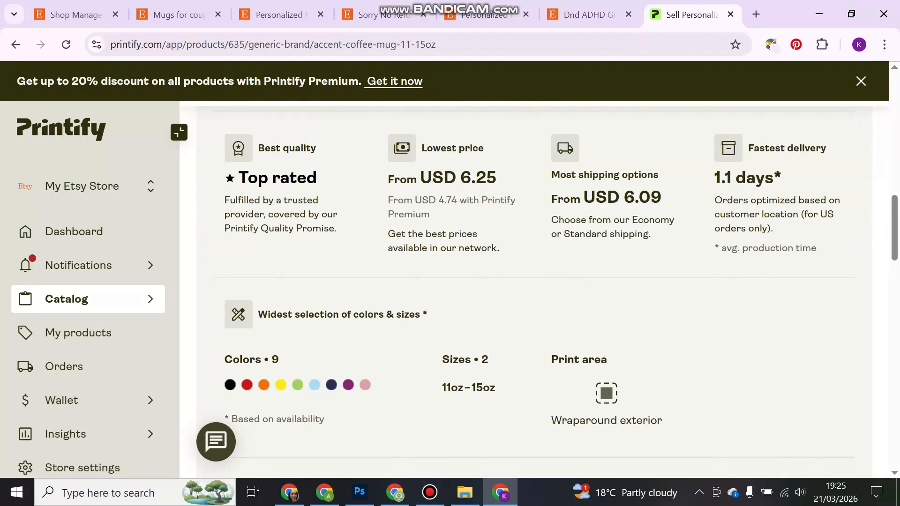
scroll(535, 281, up, 9)
scroll(534, 281, down, 3)
scroll(725, 328, up, 2)
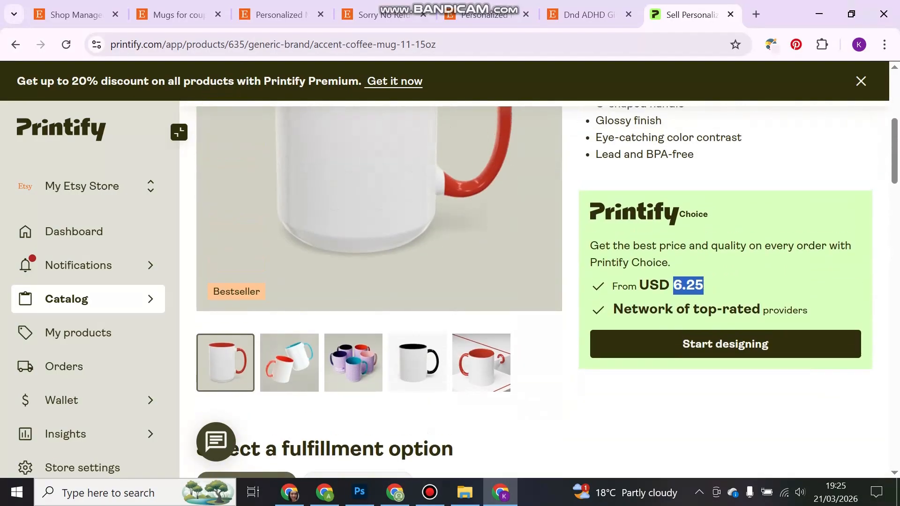
Step: Start designing the Accent Coffee Mug, add the 15oz size to its variants and close the product information and variants panels
click(725, 343)
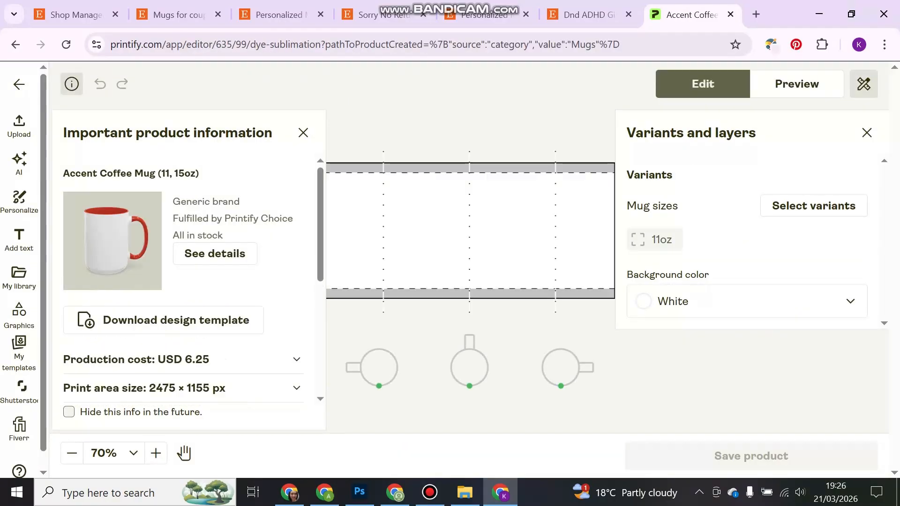
click(814, 205)
click(683, 175)
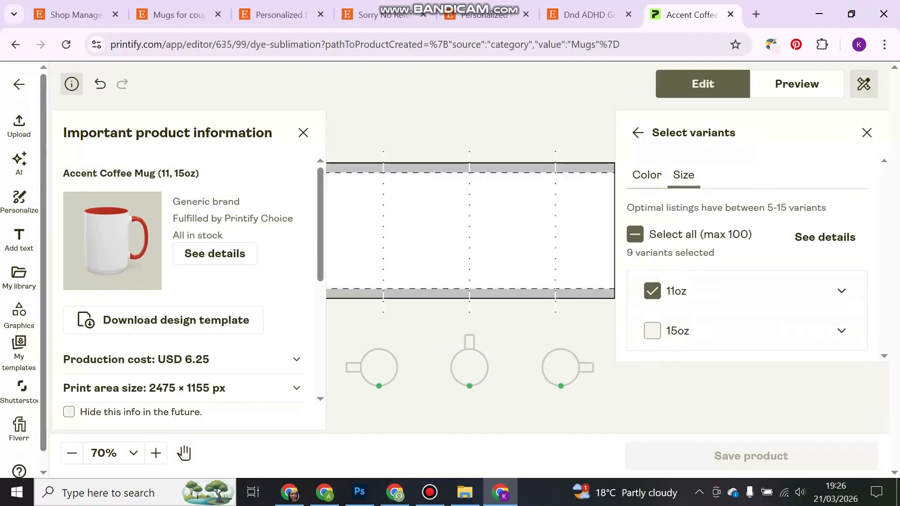
click(652, 331)
click(647, 175)
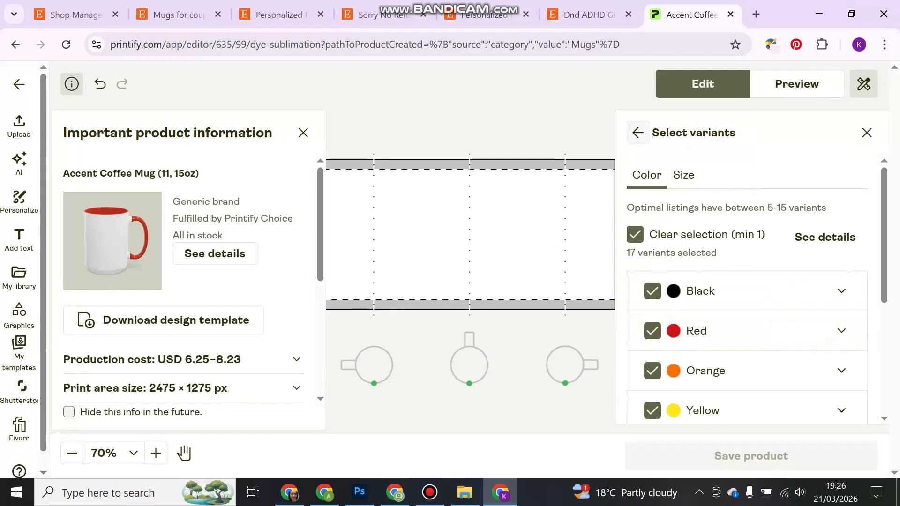
click(638, 133)
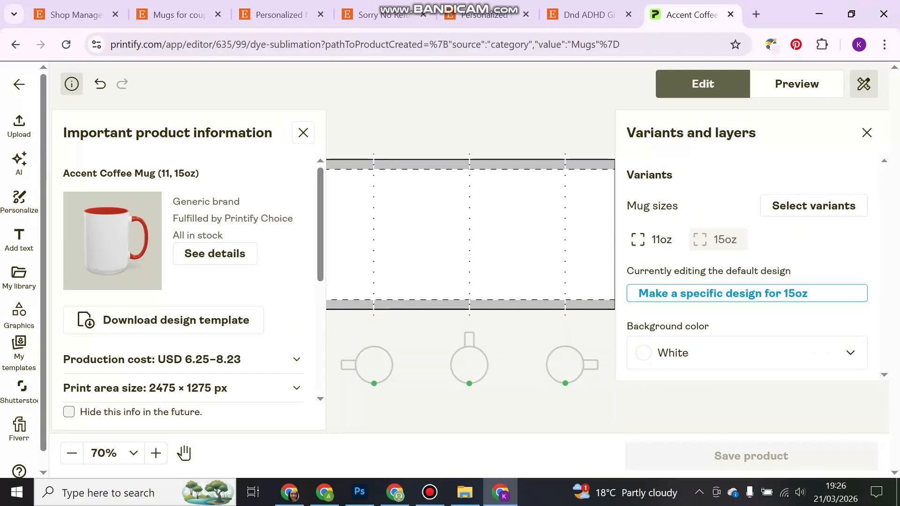
click(303, 133)
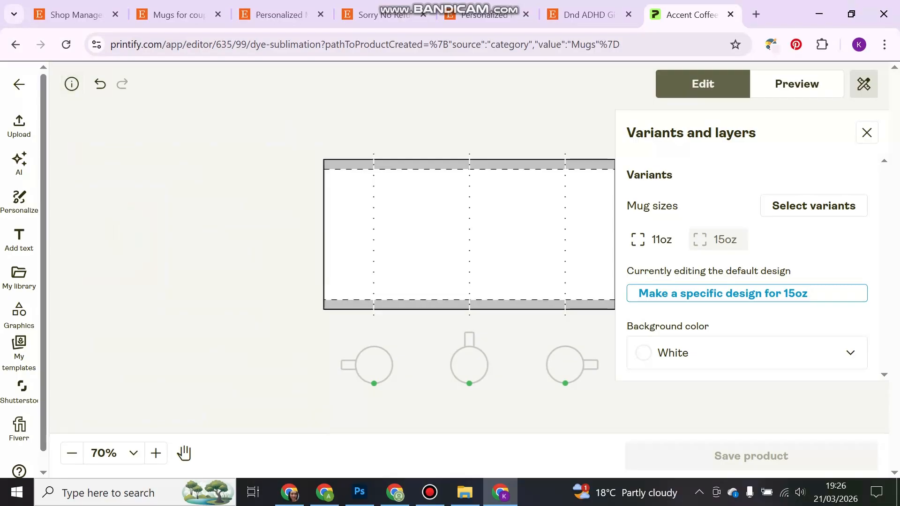
click(866, 132)
Step: Open the design upload options and examine the print file requirements, including file types and print area size
click(19, 127)
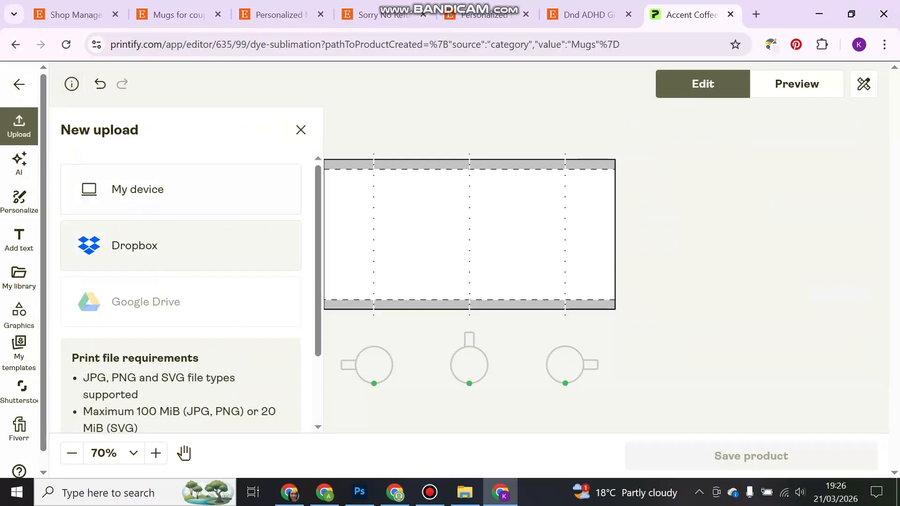
scroll(181, 244, down, 1)
drag(73, 288, 204, 291)
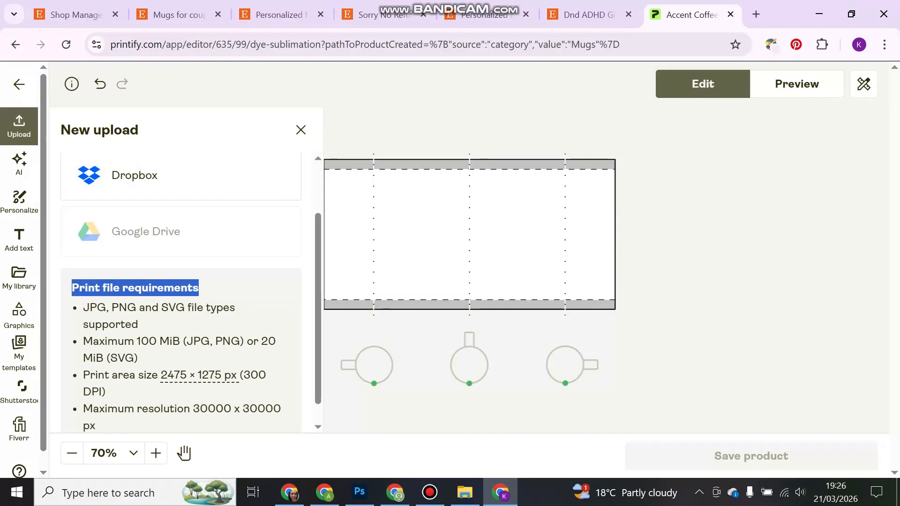
scroll(205, 292, down, 1)
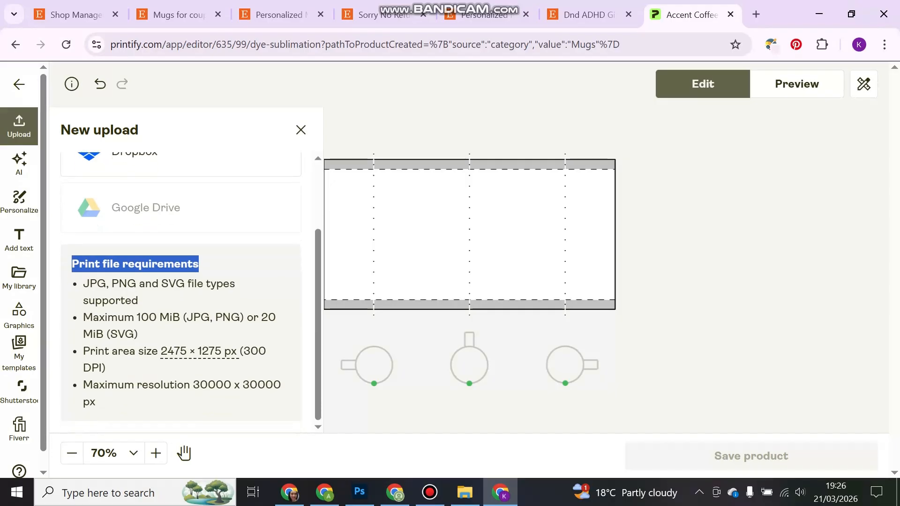
mouse_move(200, 351)
Step: Switch back to Canva and create a new 3000 × 3000 px design
click(324, 492)
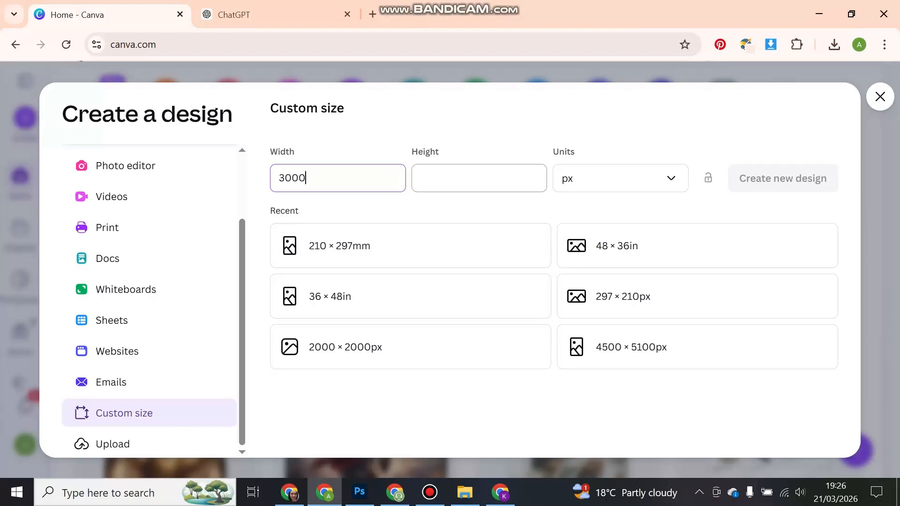
text(3000)
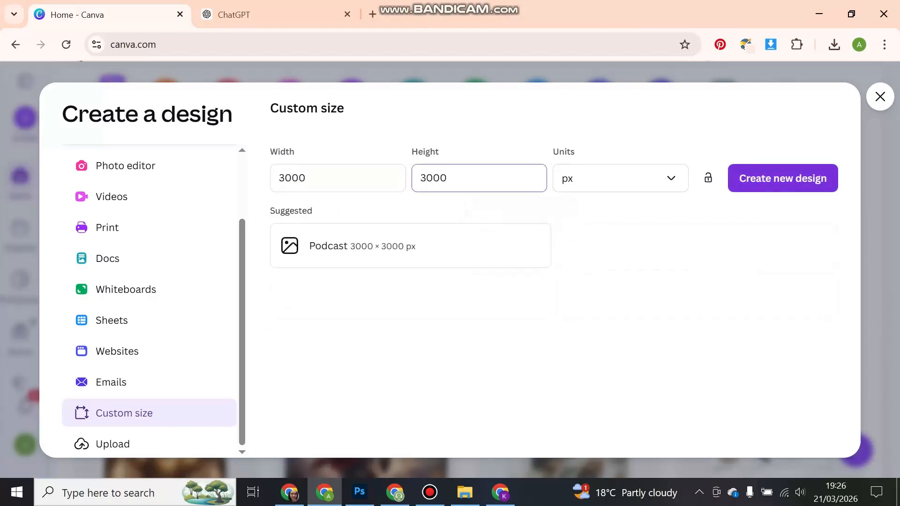
key(Return)
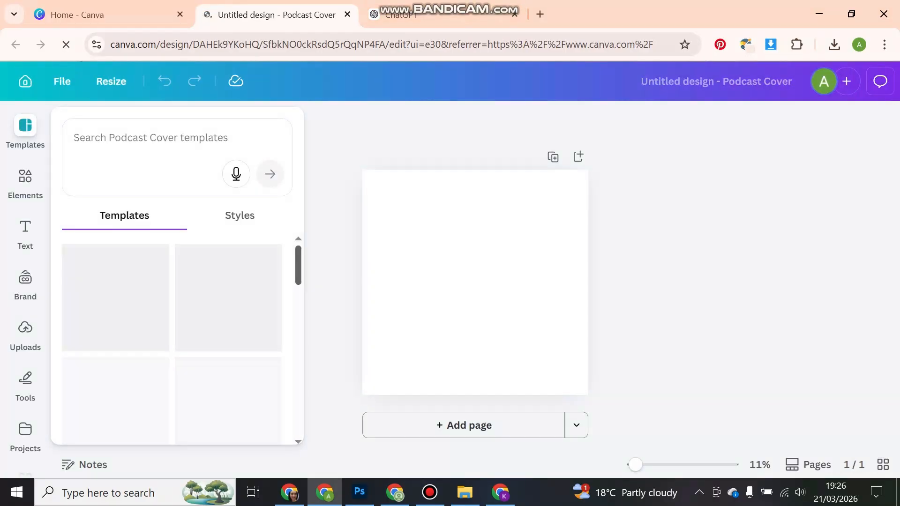
Step: Copy the personalized girlfriend/wife mug listing's address from the Etsy window and open it in a new tab beside the Canva design
click(500, 493)
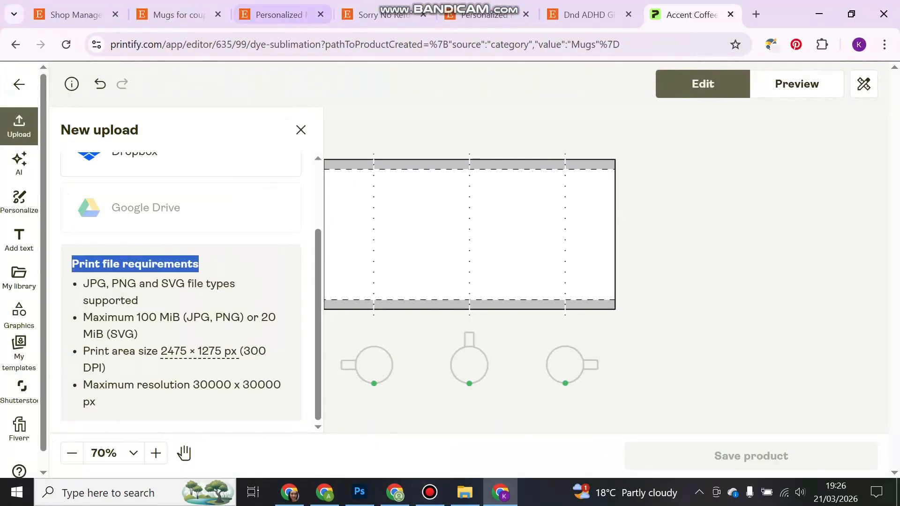
click(282, 14)
click(385, 45)
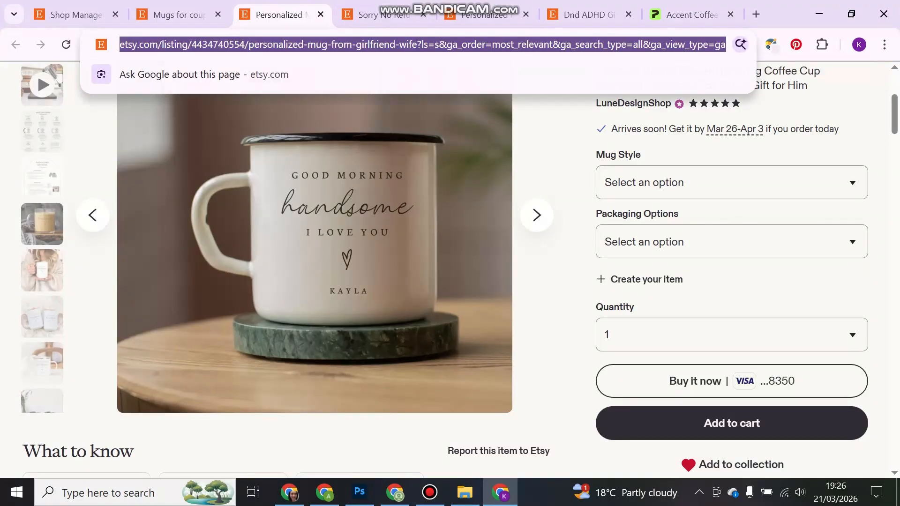
key(ctrl+c)
click(324, 492)
key(ctrl+t)
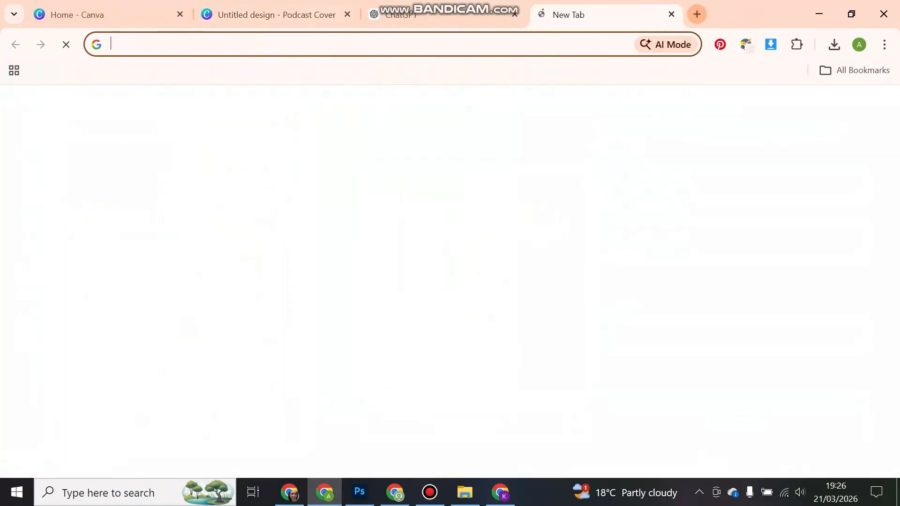
key(ctrl+v)
key(Return)
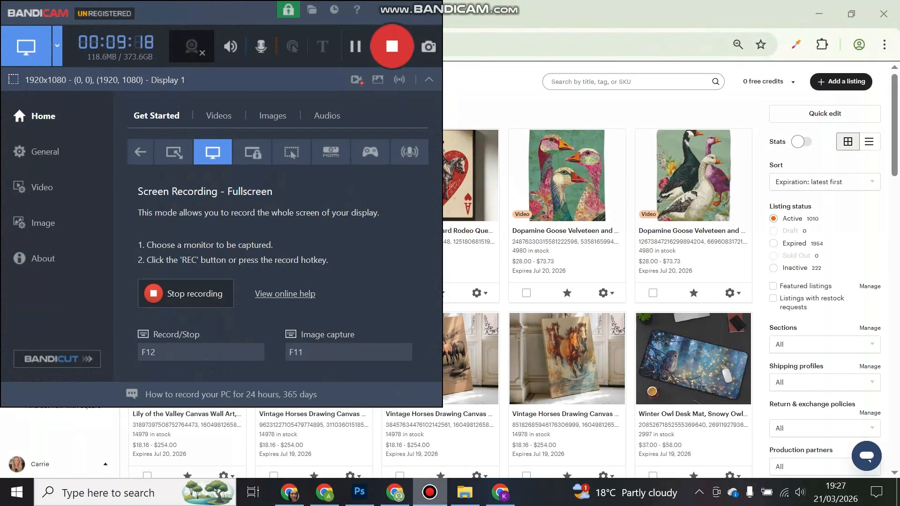
click(430, 492)
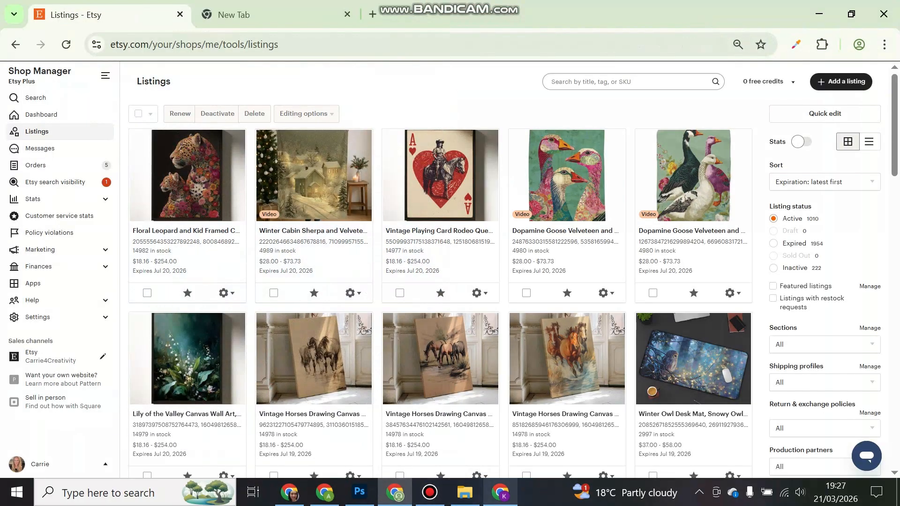
click(501, 492)
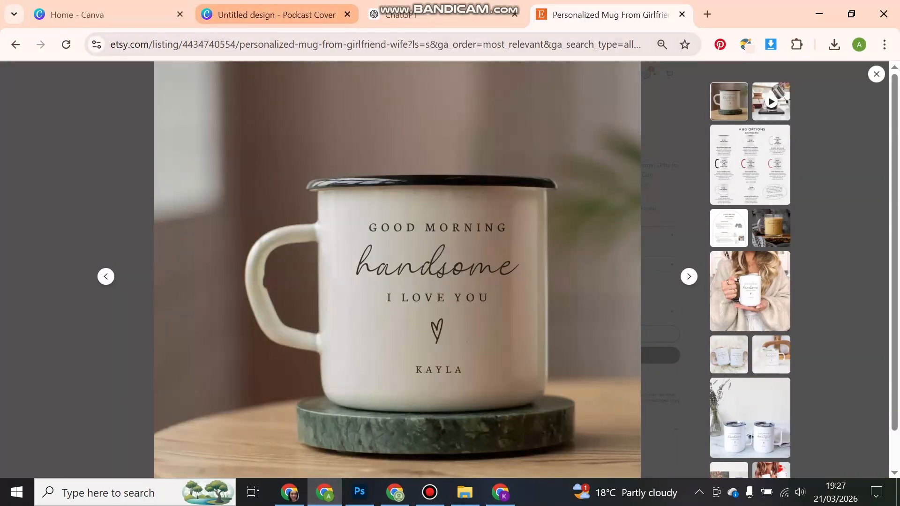
Step: Return to the Canva design and browse the suggested Podcast Cover templates
click(272, 15)
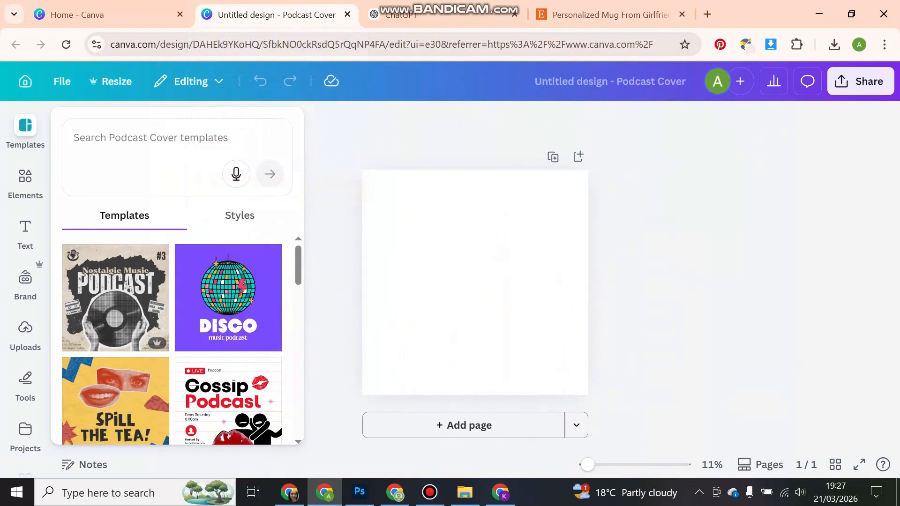
scroll(178, 338, down, 10)
scroll(179, 337, down, 12)
scroll(178, 337, down, 8)
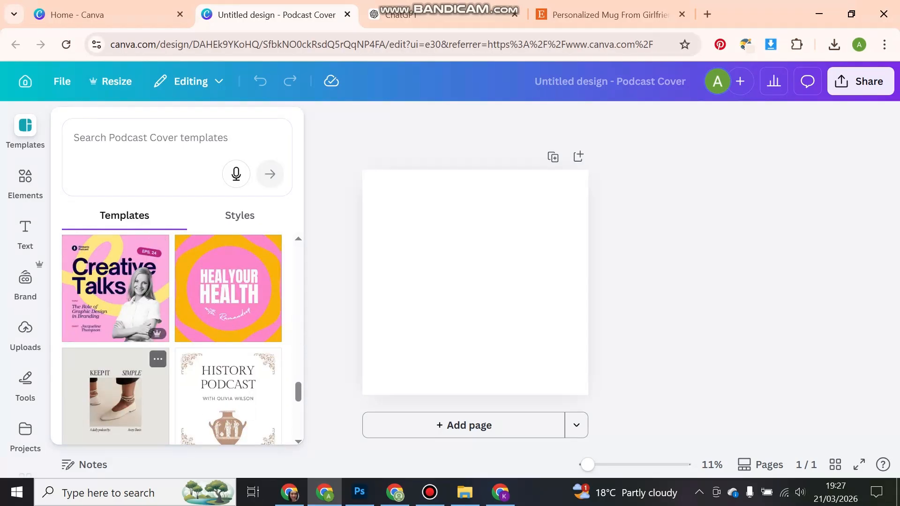
scroll(178, 337, down, 8)
scroll(178, 337, down, 8)
scroll(117, 375, down, 3)
Step: Add a heading reading "Good Morning Handsome", using the Etsy mug as reference, and place it in the upper half of the page
click(26, 183)
click(25, 234)
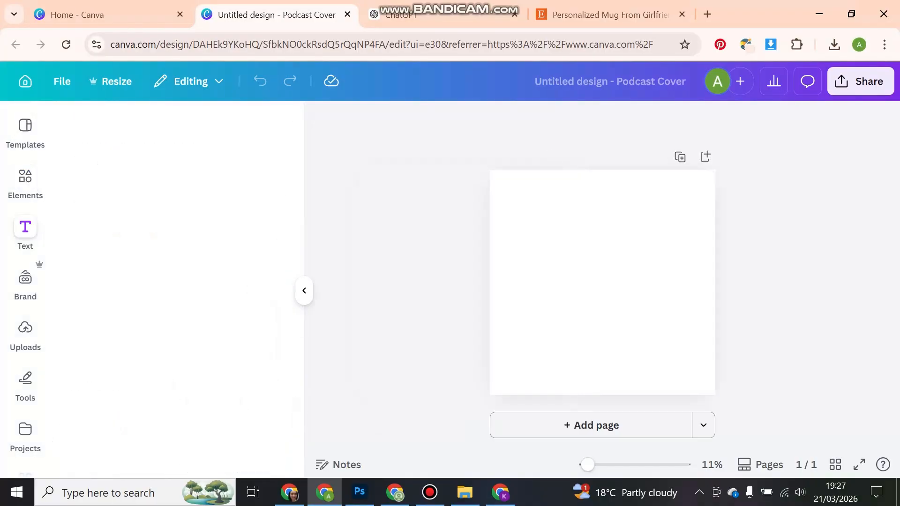
scroll(171, 331, down, 3)
scroll(171, 331, up, 2)
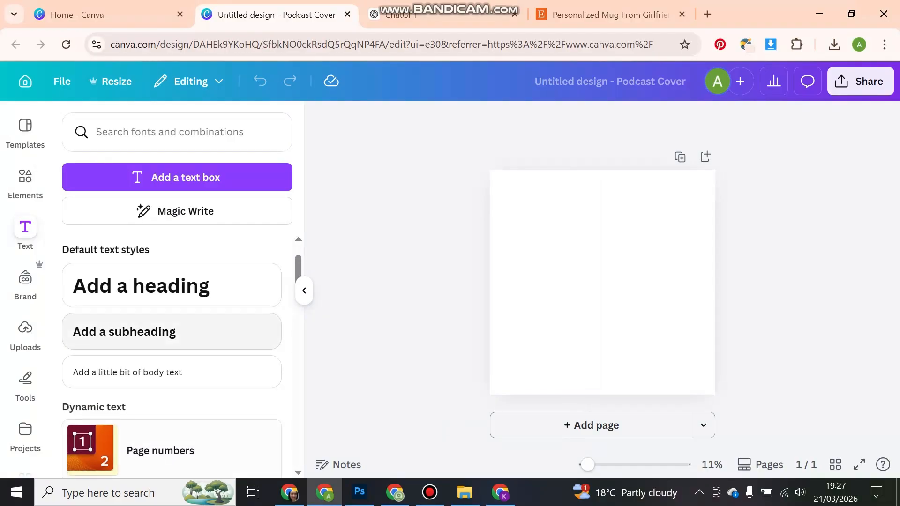
click(174, 286)
click(500, 493)
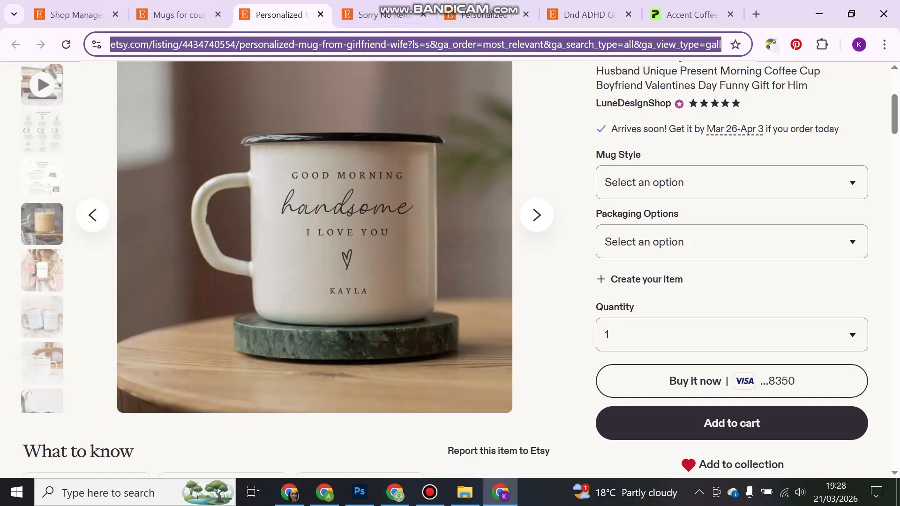
key(alt+Tab)
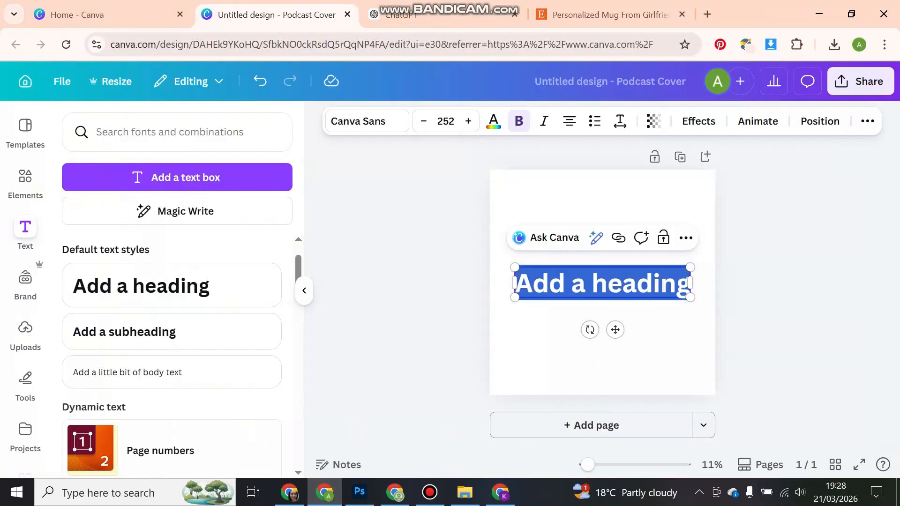
text(Good Morning Handsome)
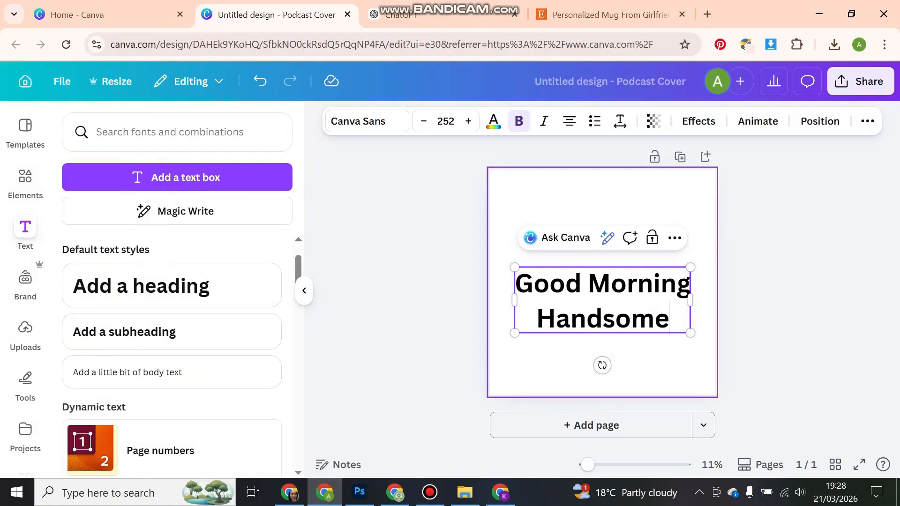
click(572, 365)
drag(602, 302, 604, 239)
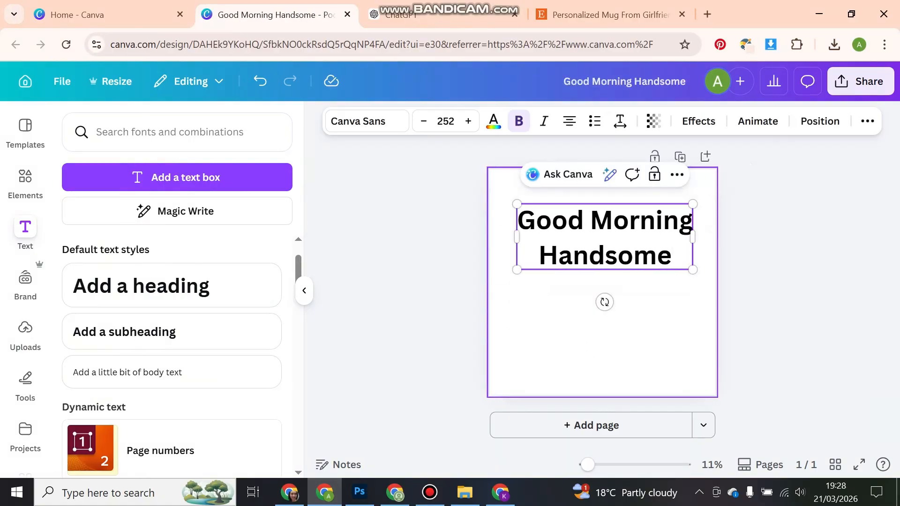
Step: Color the "Good Morning Handsome" heading orange from the Brand Kit palette and centre it nearer the page's upper edge
drag(672, 255, 517, 222)
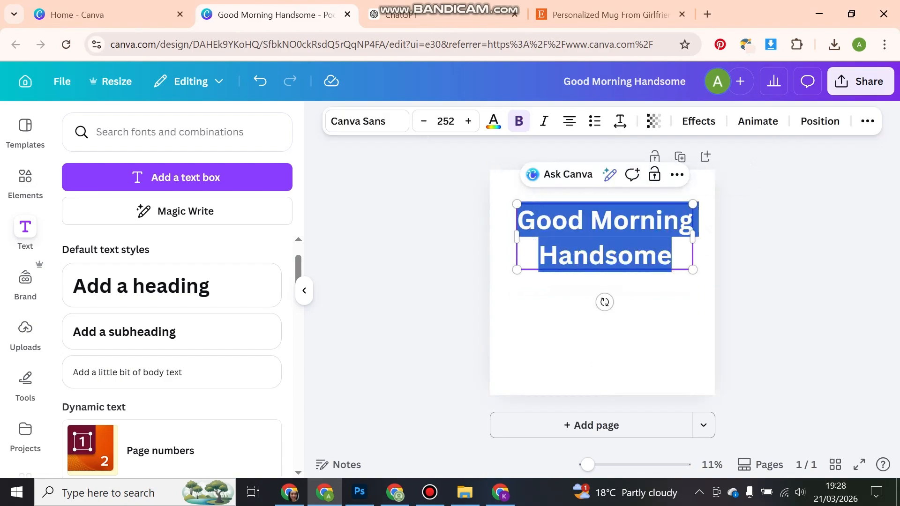
click(493, 121)
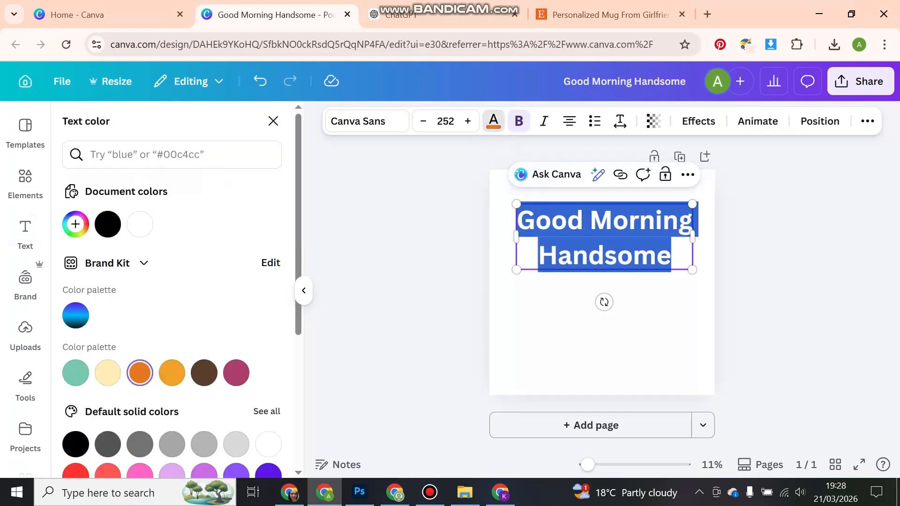
click(602, 338)
mouse_move(604, 237)
mouse_down()
mouse_move(585, 214)
mouse_move(603, 221)
mouse_up()
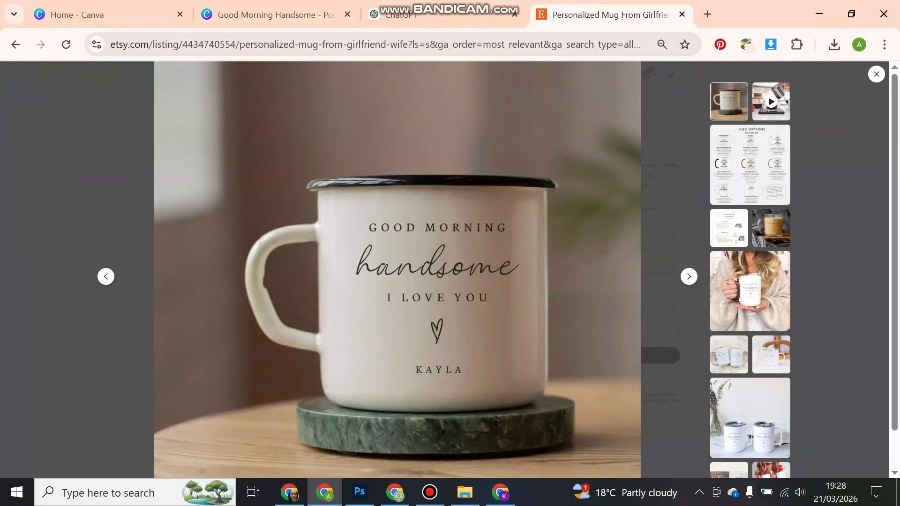
click(267, 15)
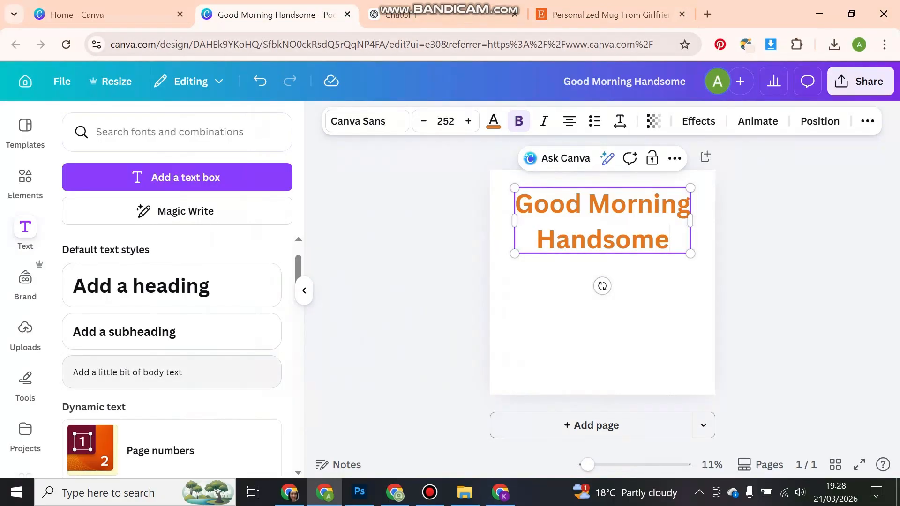
Step: Search the elements library for "i love you" and limit the results to graphics
text(i)
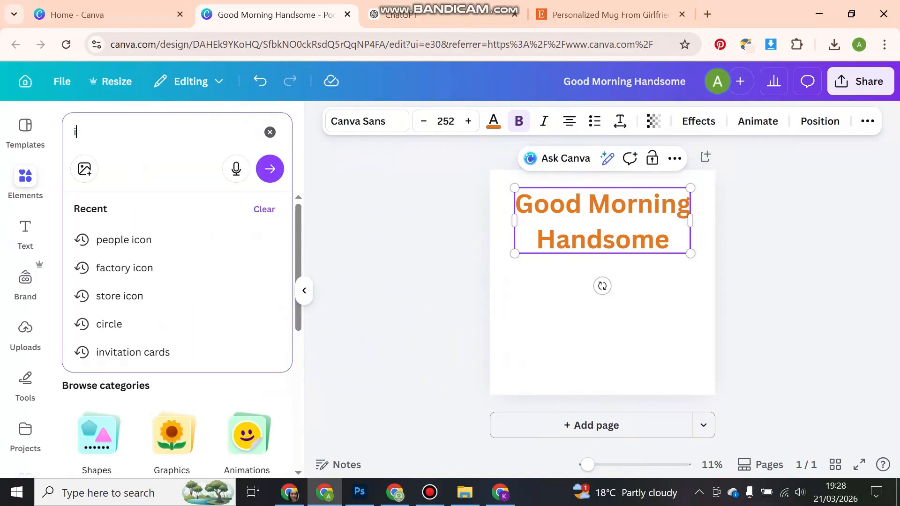
text( love you)
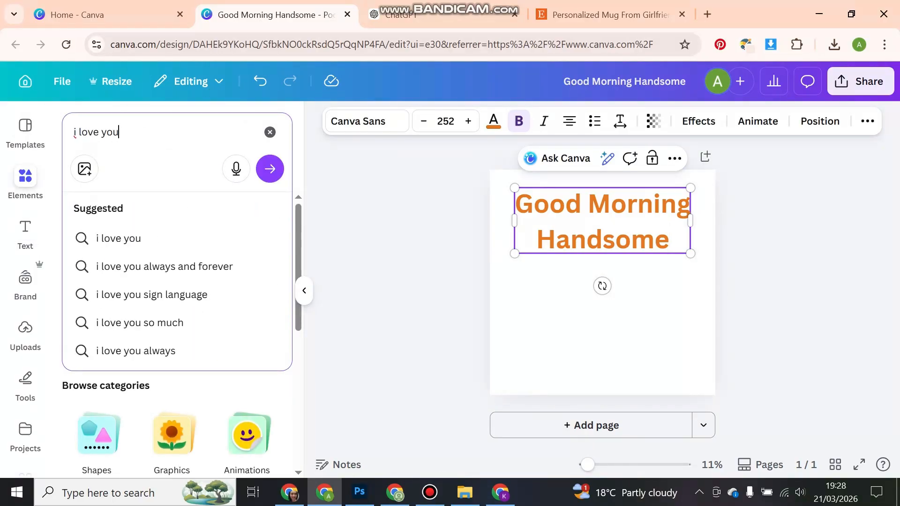
key(Return)
click(263, 296)
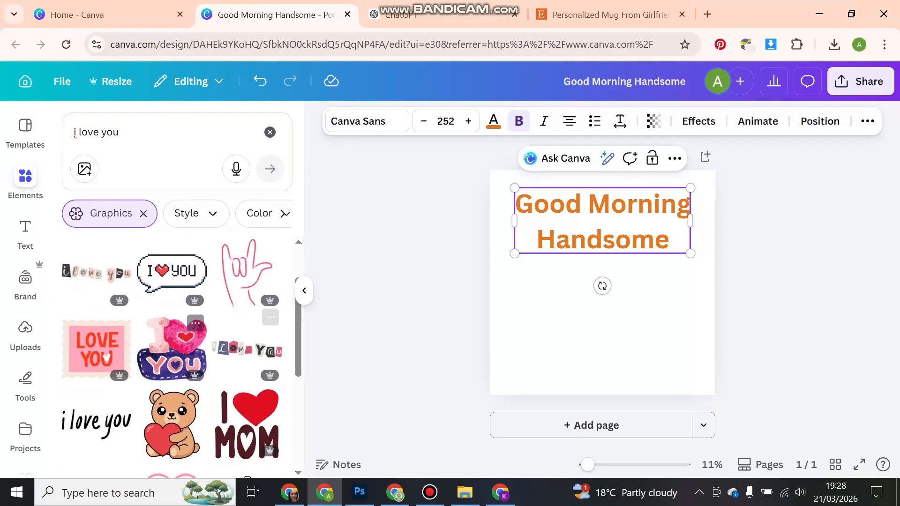
scroll(187, 337, down, 7)
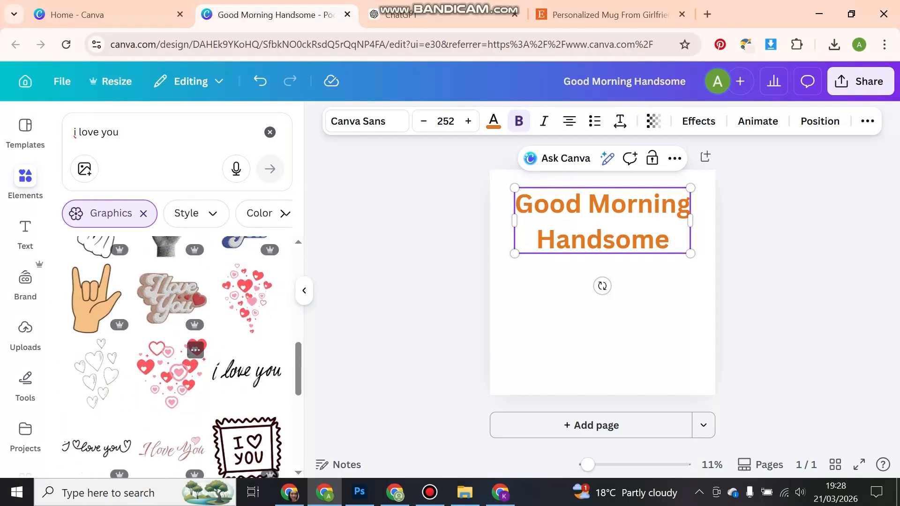
Step: Add the red and pink hearts cluster graphic and place it in the page's lower-right area
click(247, 300)
drag(603, 292, 661, 338)
key(Escape)
Step: Add the black script "I Love You" graphic with peach hearts, enlarge it and centre it below the heading, moving the hearts cluster clear
scroll(119, 309, down, 5)
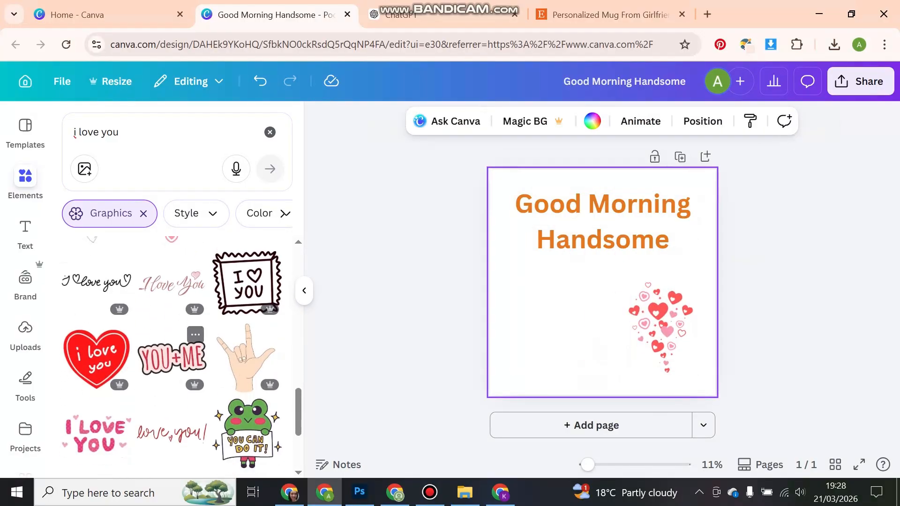
scroll(119, 309, down, 4)
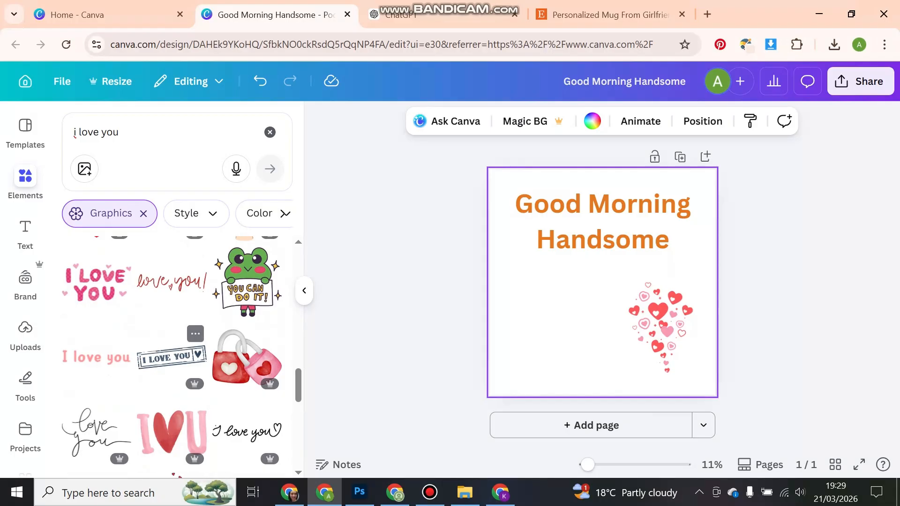
scroll(172, 356, down, 3)
scroll(246, 290, down, 3)
click(247, 372)
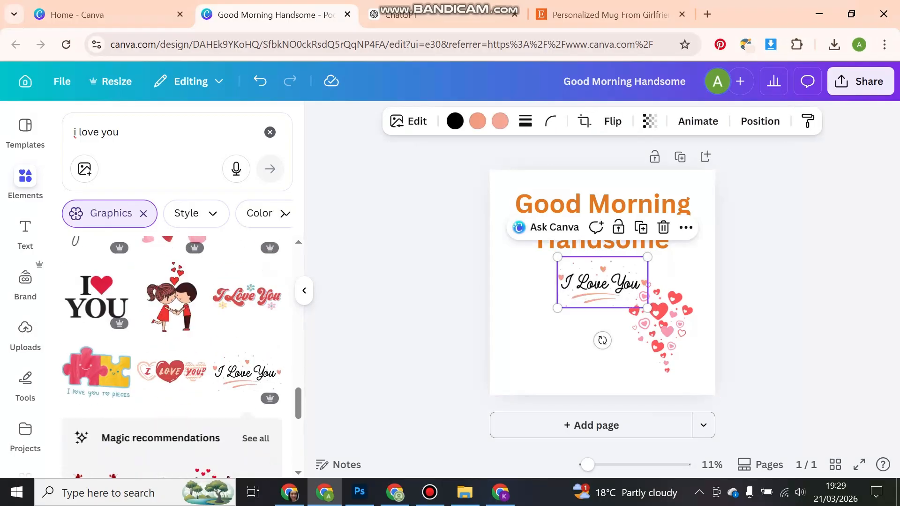
drag(605, 282, 594, 280)
drag(660, 323, 682, 346)
click(608, 296)
drag(638, 305, 606, 299)
click(605, 238)
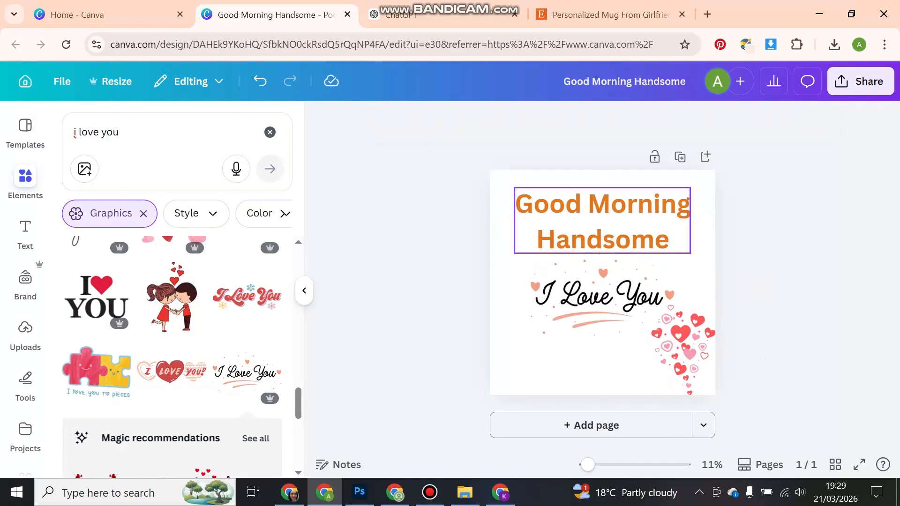
Step: Shrink the hearts cluster and fit it inside the page's lower-right corner
click(682, 342)
drag(715, 305, 700, 327)
mouse_move(675, 360)
mouse_down()
mouse_move(691, 352)
mouse_move(676, 352)
mouse_up()
click(769, 346)
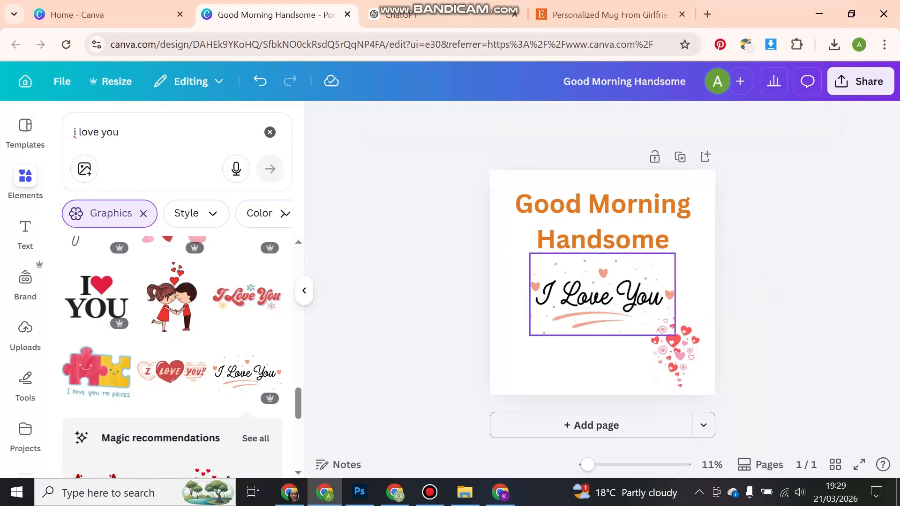
Step: Shift the "Good Morning Handsome" heading and the "I Love You" graphic slightly upward, keeping both centred
click(604, 296)
drag(603, 296, 604, 296)
click(769, 300)
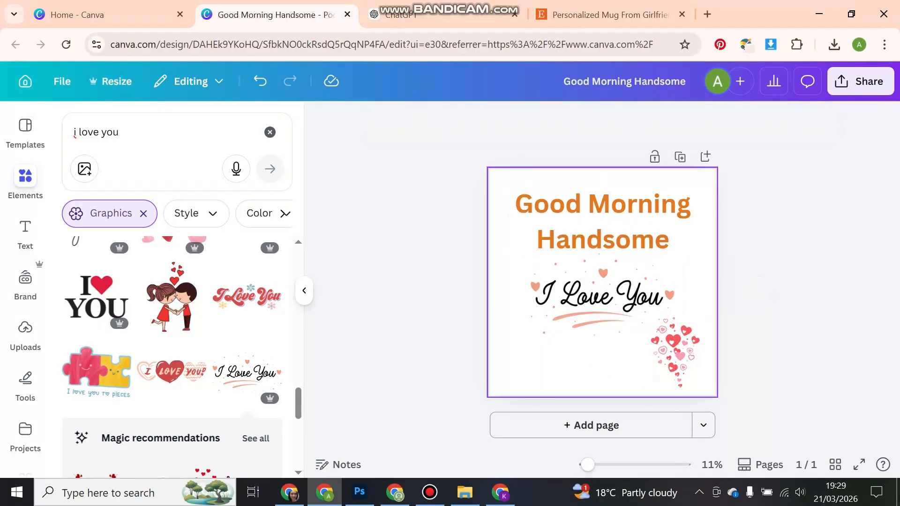
click(604, 238)
drag(603, 238, 604, 231)
click(768, 281)
drag(603, 296, 604, 284)
click(768, 290)
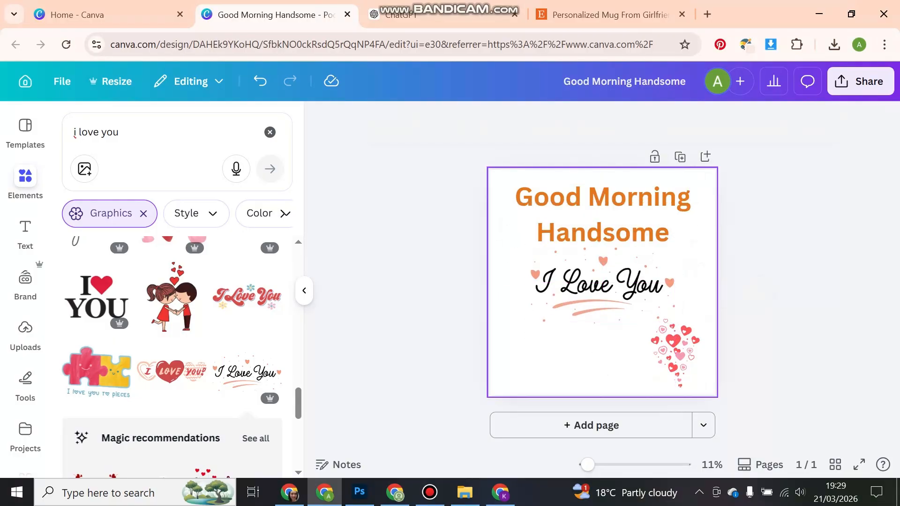
Step: Add a subheading with the first name from the reference mug and place it centred below the "I Love You" graphic
click(25, 232)
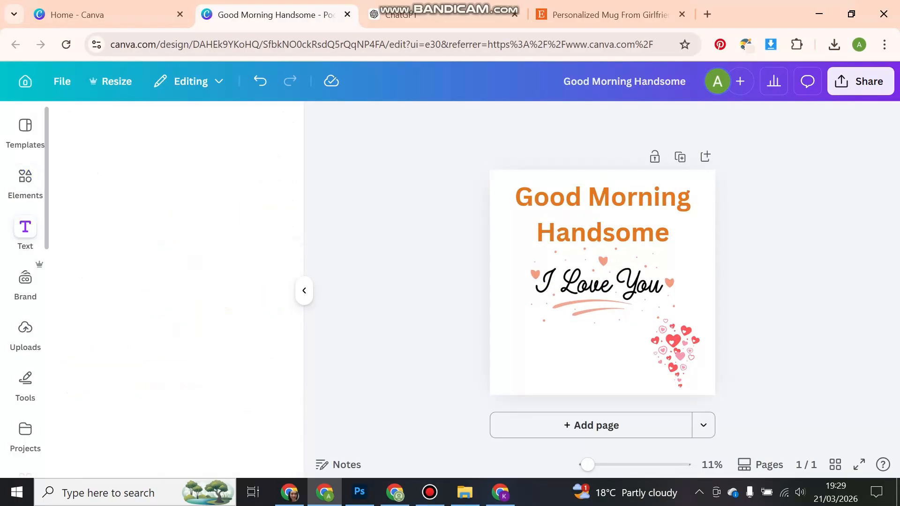
click(172, 331)
key(BackSpace)
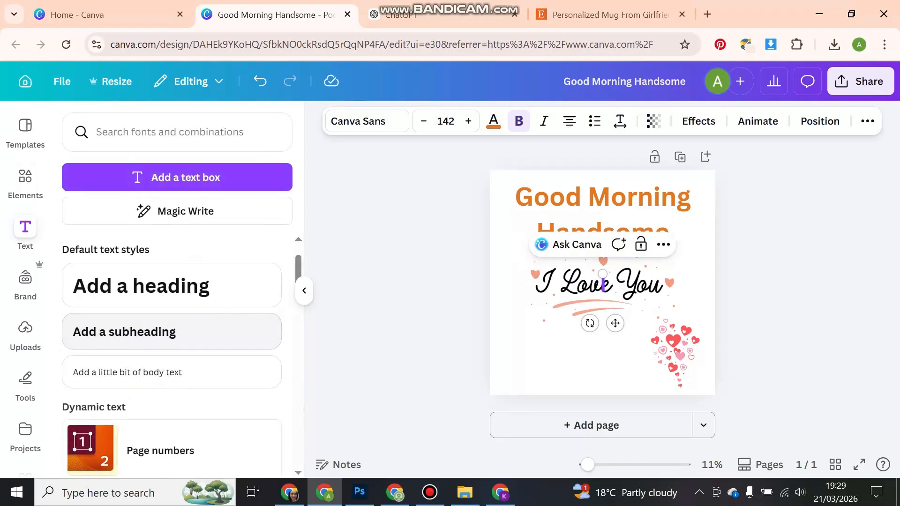
text(Kayla)
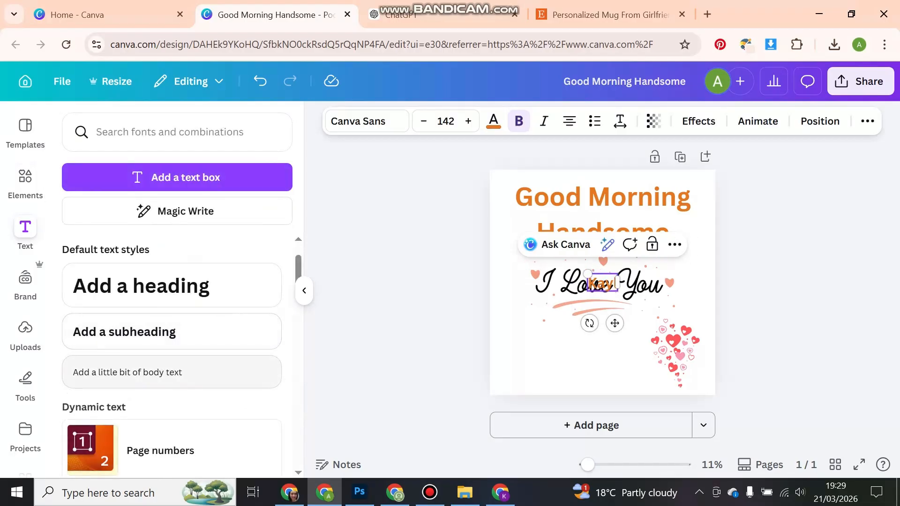
drag(615, 324, 614, 405)
click(603, 216)
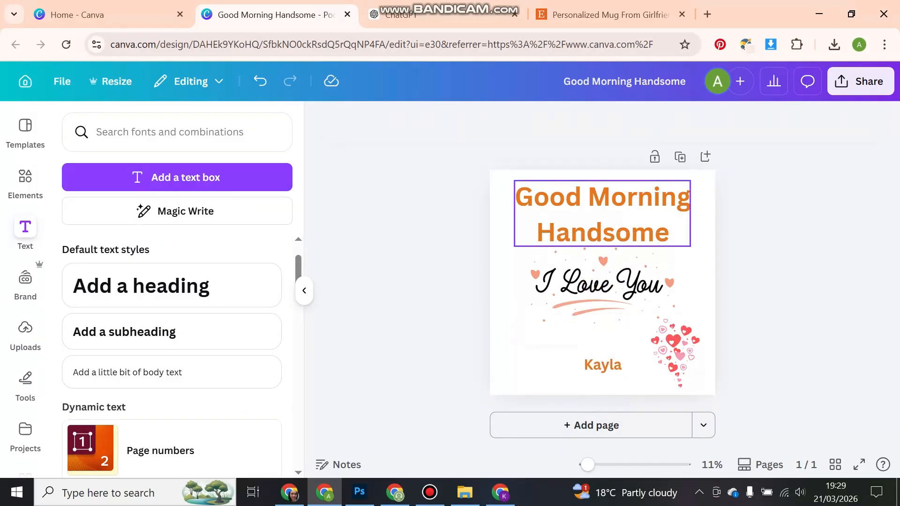
Step: Move the "I Love You" graphic slightly down, delete the hearts cluster and compare the design with the Etsy mug
drag(602, 283, 603, 298)
click(759, 300)
click(675, 354)
key(Delete)
click(500, 492)
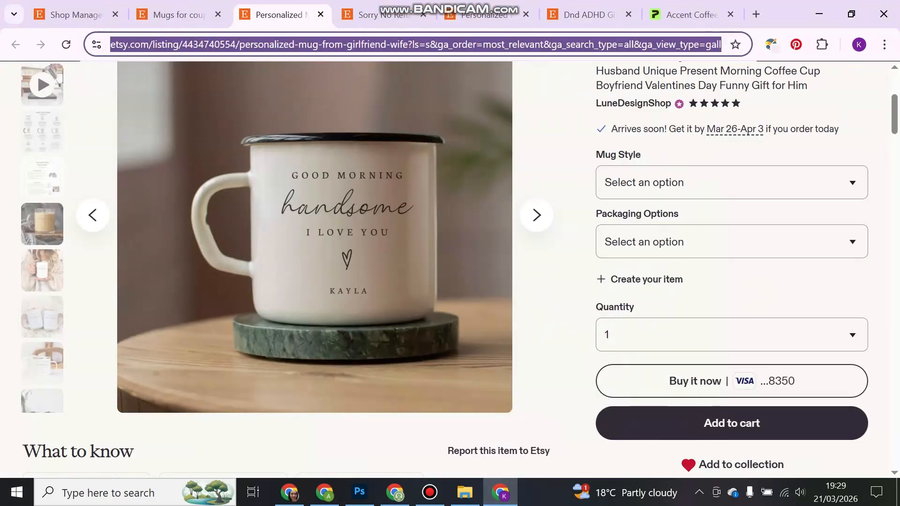
click(324, 492)
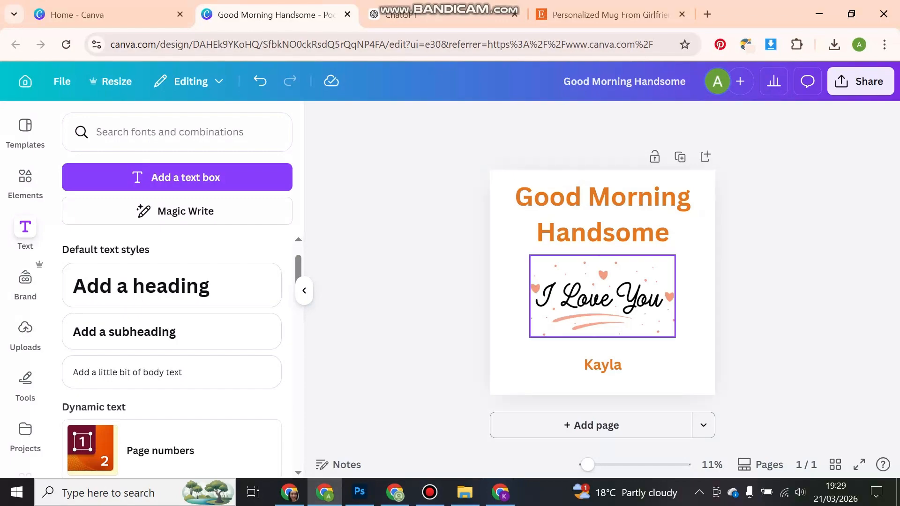
Step: Change the "Good Morning Handsome" heading's font to Farmhouse Regular and move the heading slightly down, keeping it centred
click(601, 302)
click(603, 198)
click(367, 120)
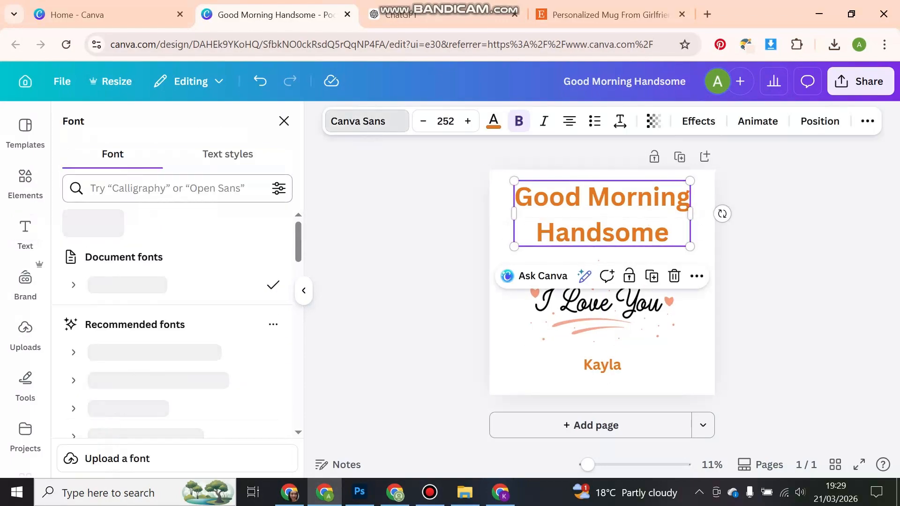
scroll(172, 336, down, 1)
click(171, 337)
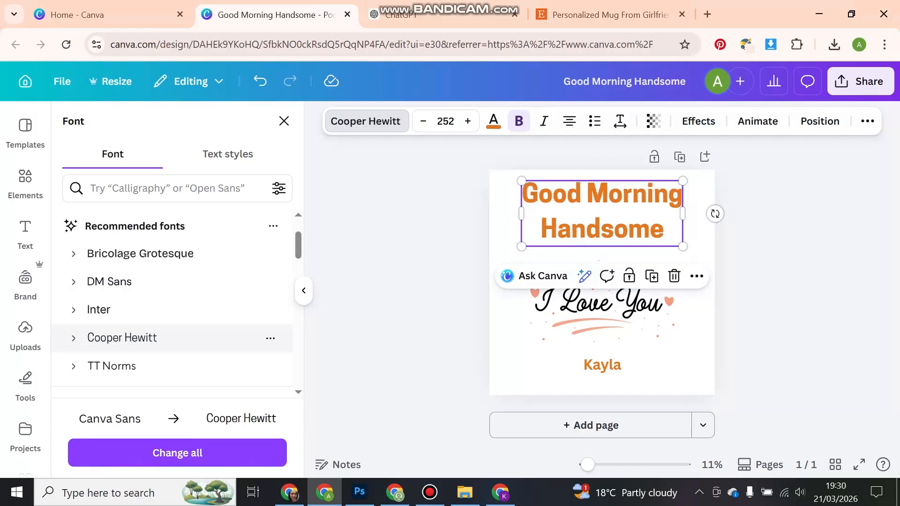
scroll(171, 337, down, 5)
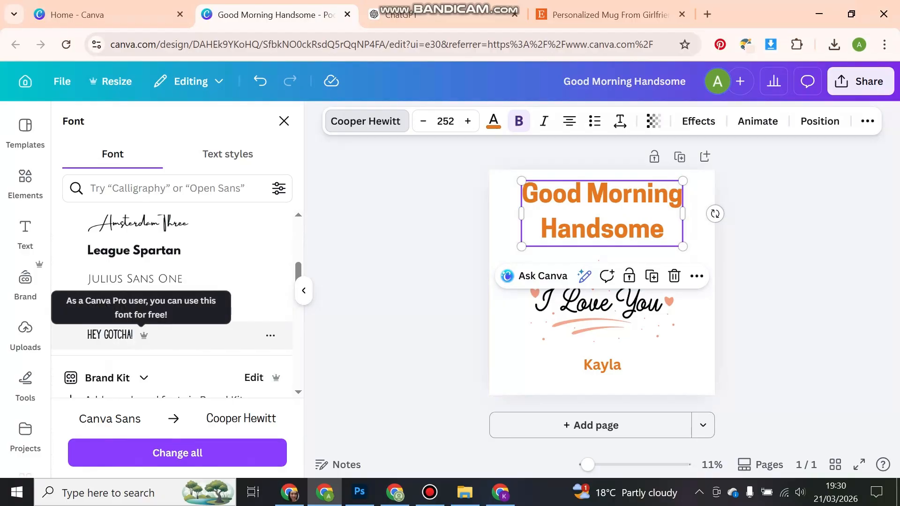
scroll(172, 315, down, 8)
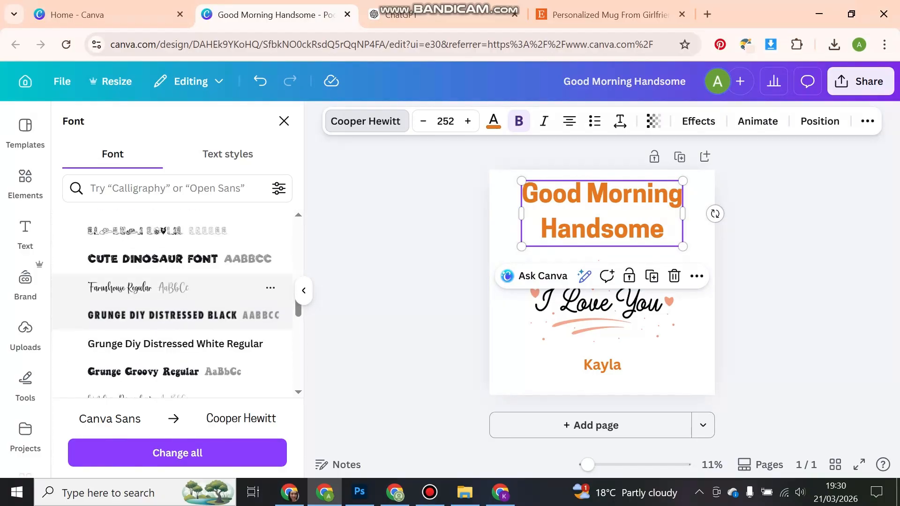
click(141, 288)
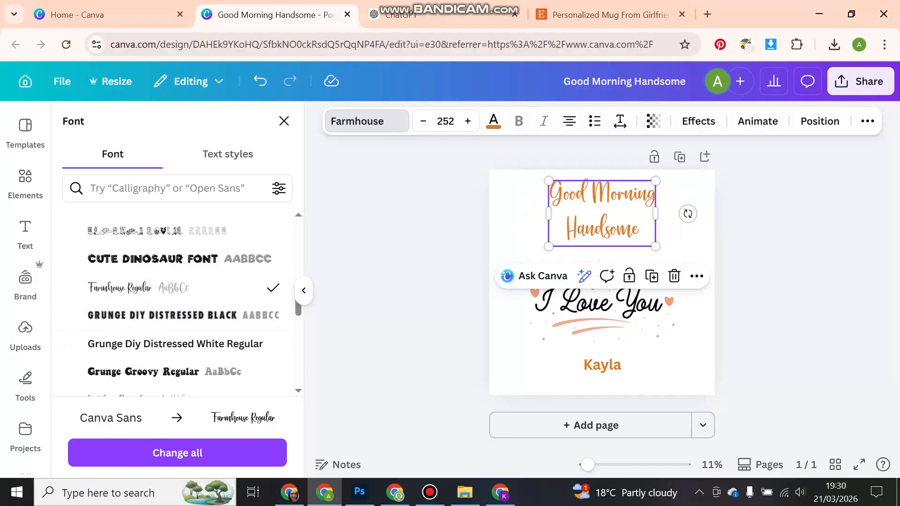
mouse_move(617, 231)
mouse_down()
mouse_move(630, 253)
mouse_move(619, 240)
mouse_up()
click(755, 253)
click(755, 253)
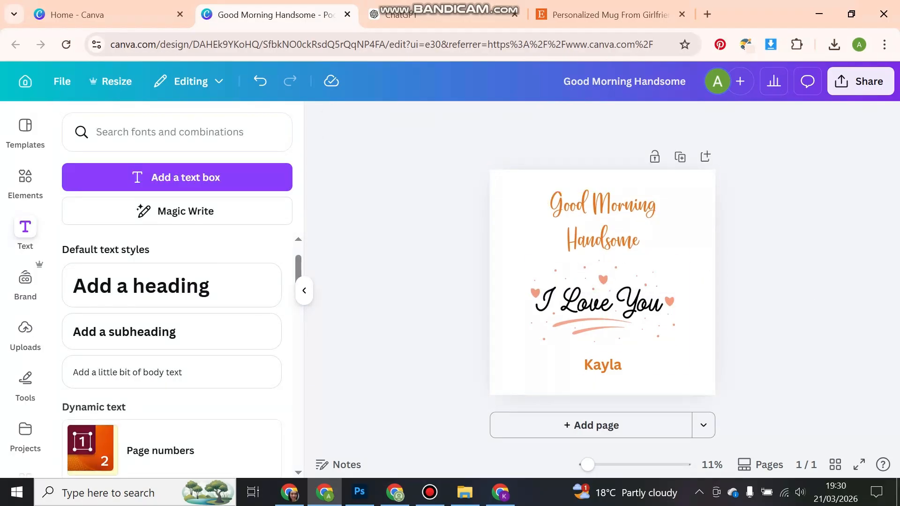
Step: Download the design as a PNG at 3,000 × 3,000 px
click(860, 81)
click(643, 366)
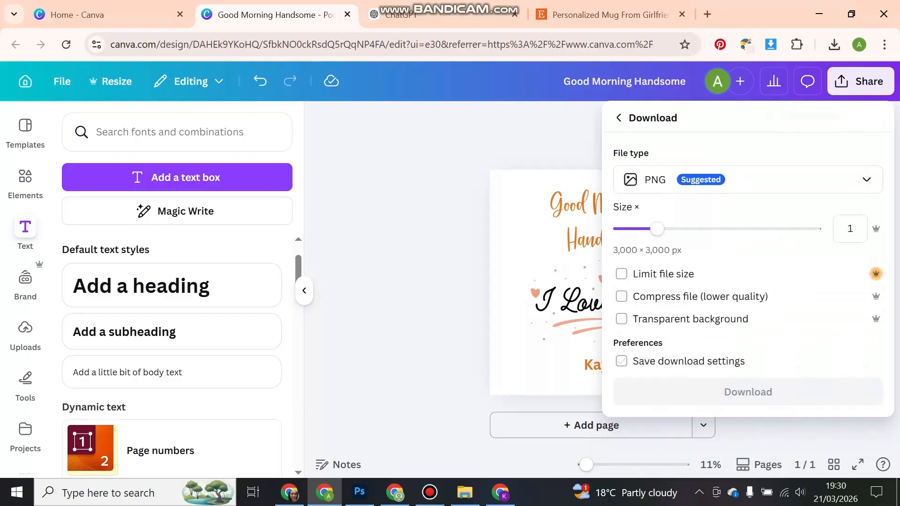
scroll(623, 282, down, 1)
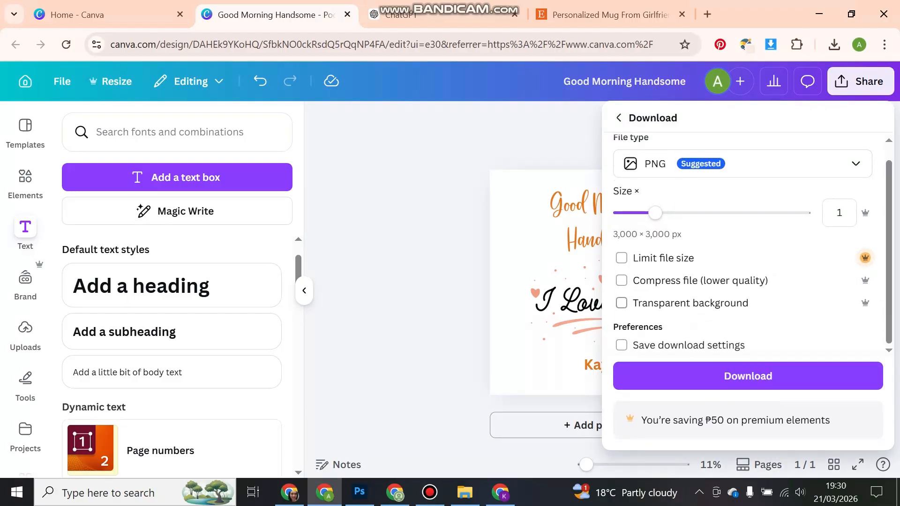
click(748, 376)
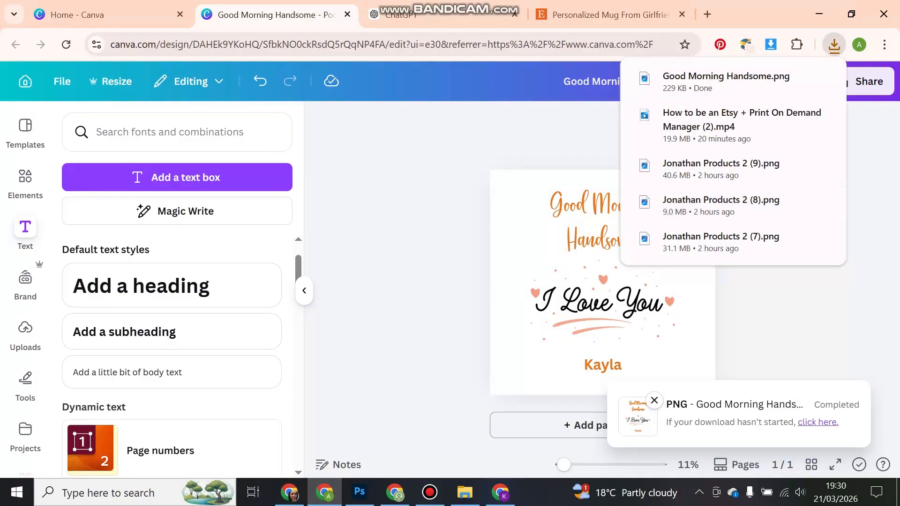
Step: Switch to the accent coffee mug editor in Printify and upload the "Good Morning Handsome" image from Downloads
mouse_move(500, 492)
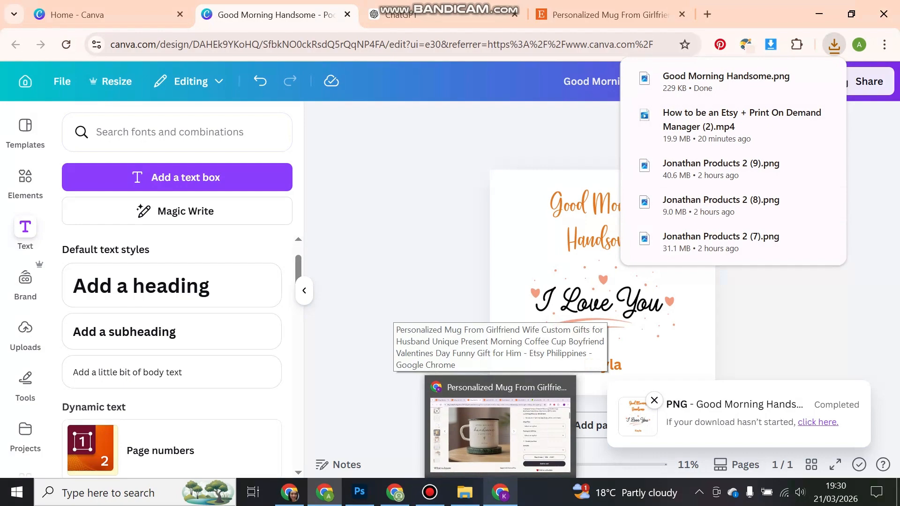
click(500, 434)
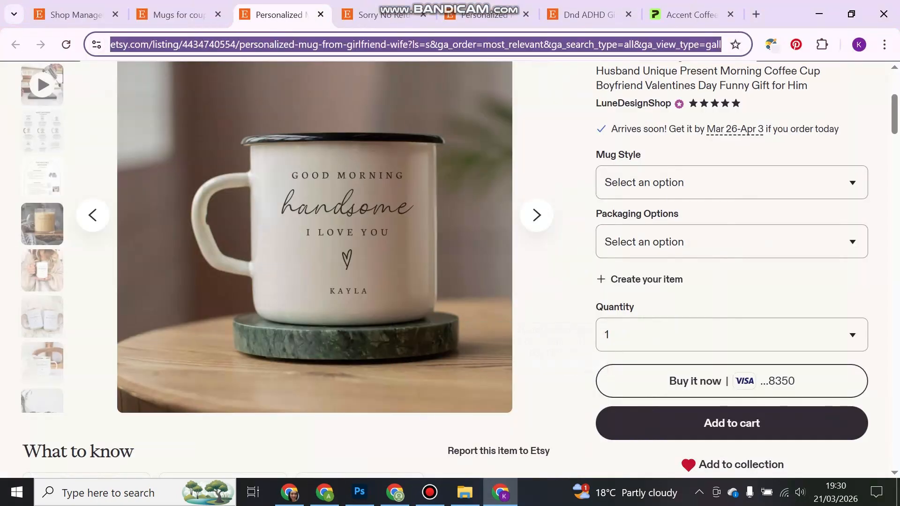
click(692, 15)
click(301, 130)
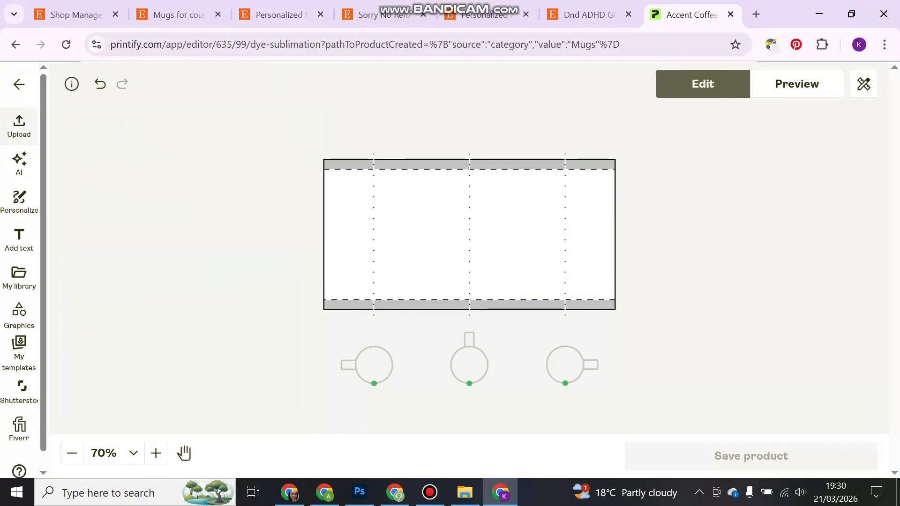
click(19, 125)
click(141, 189)
click(162, 136)
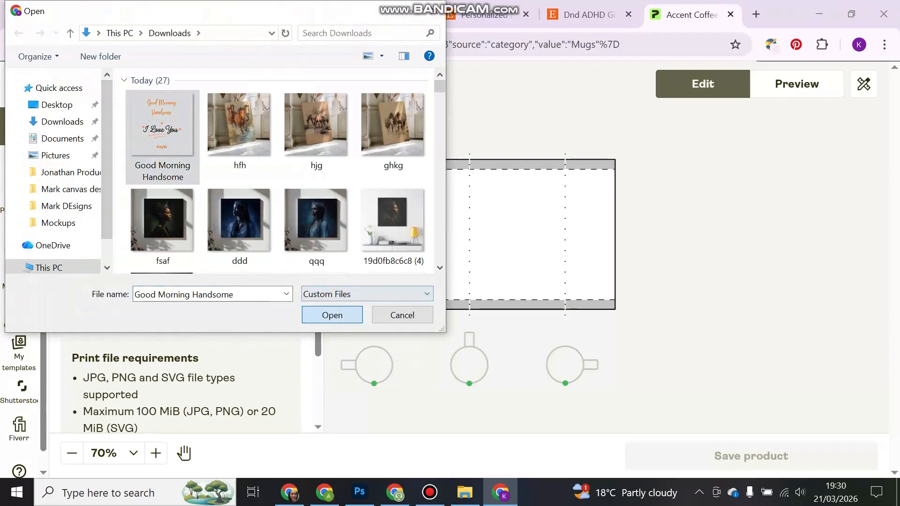
click(332, 315)
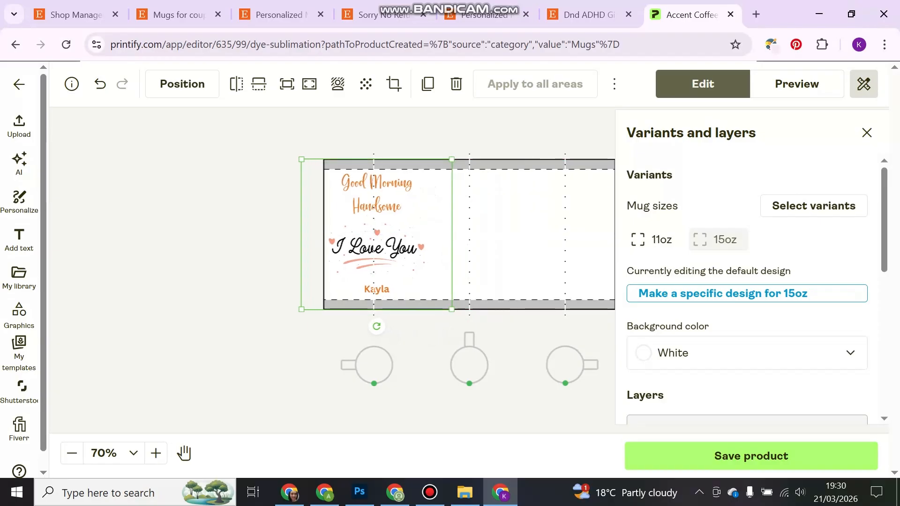
Step: Position the uploaded design over the print area's left guide line and check the background removal tool without applying it
drag(375, 239, 377, 234)
click(506, 262)
click(377, 234)
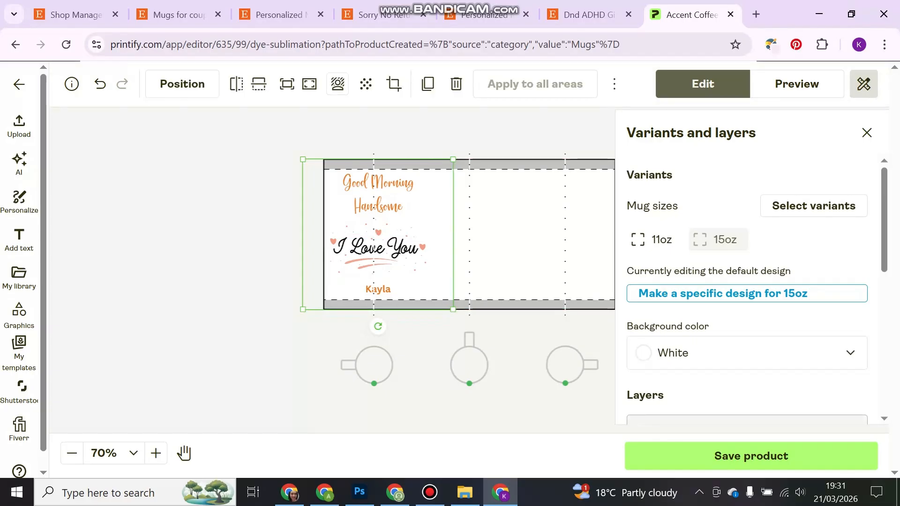
click(337, 84)
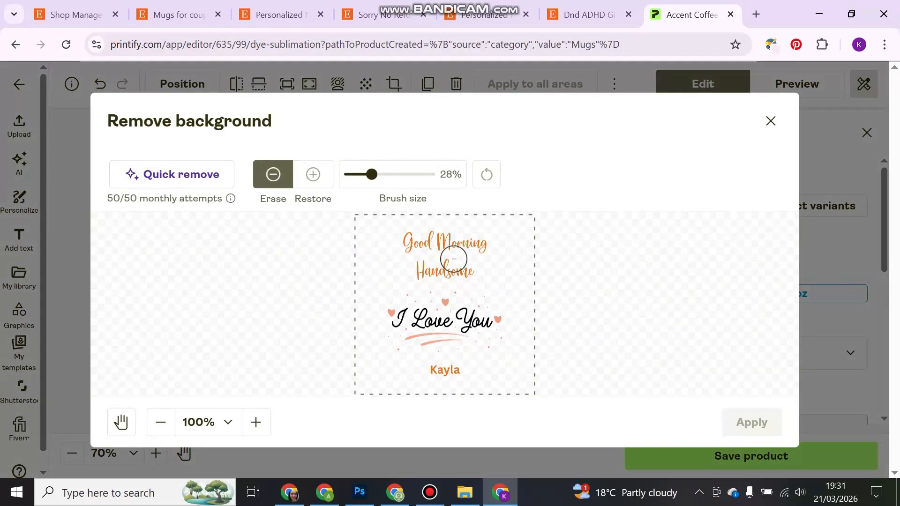
click(771, 121)
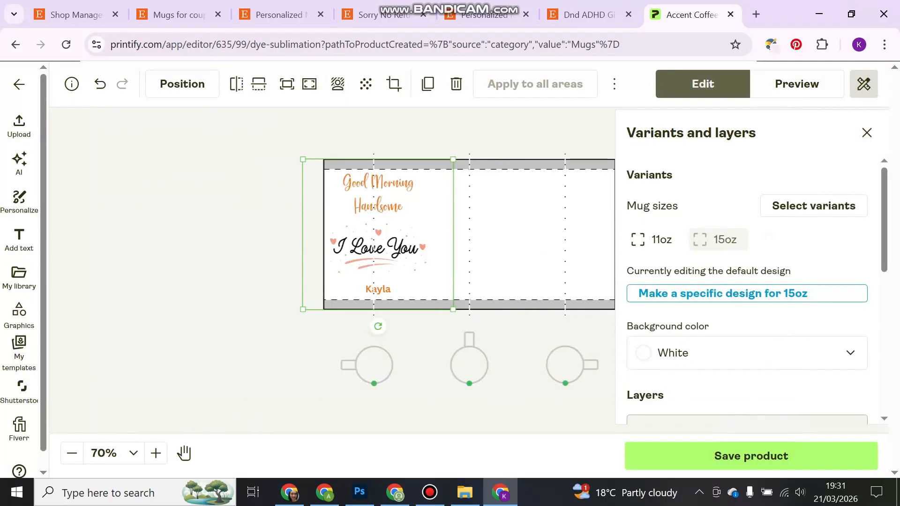
Step: Duplicate the design and place the copy over the print area's right guide line, level with the original
click(428, 84)
drag(396, 230, 560, 247)
click(866, 132)
click(694, 262)
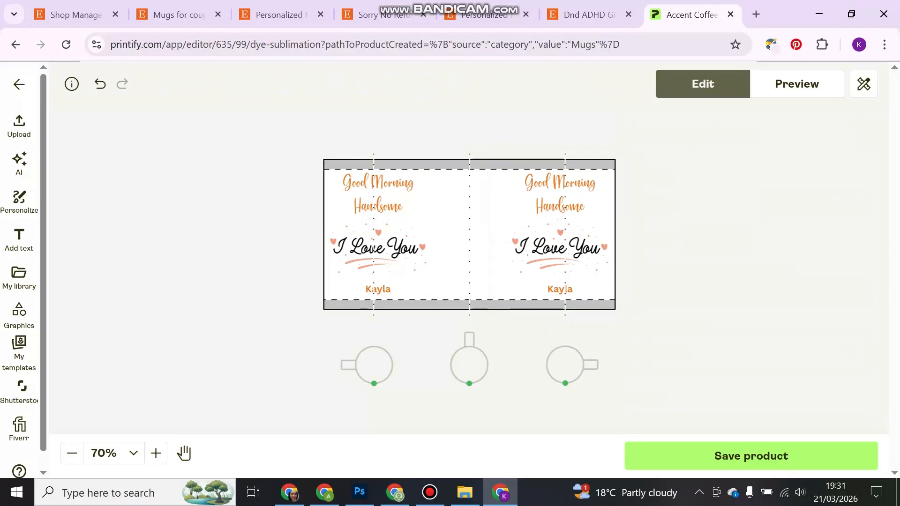
drag(560, 246, 561, 246)
click(659, 246)
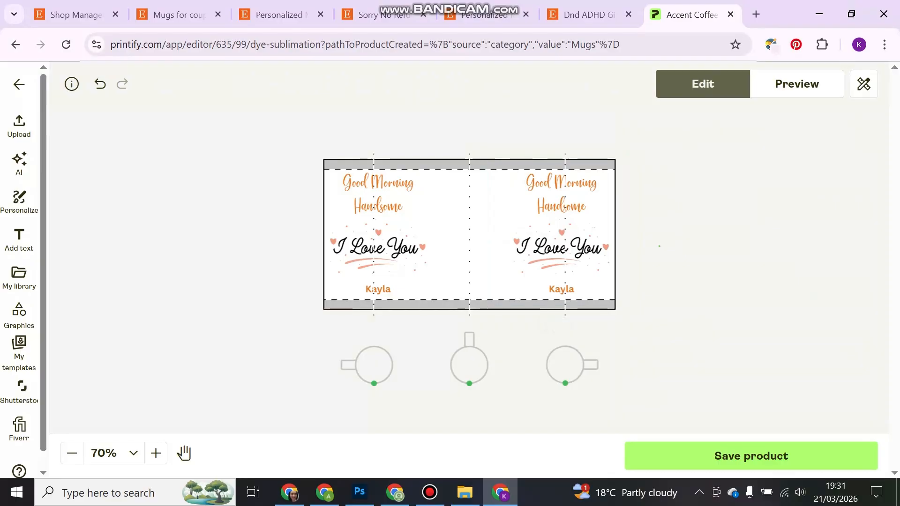
Step: Check the variants and layers settings and preview the right-side mockup of the mug
click(561, 246)
click(680, 211)
click(863, 84)
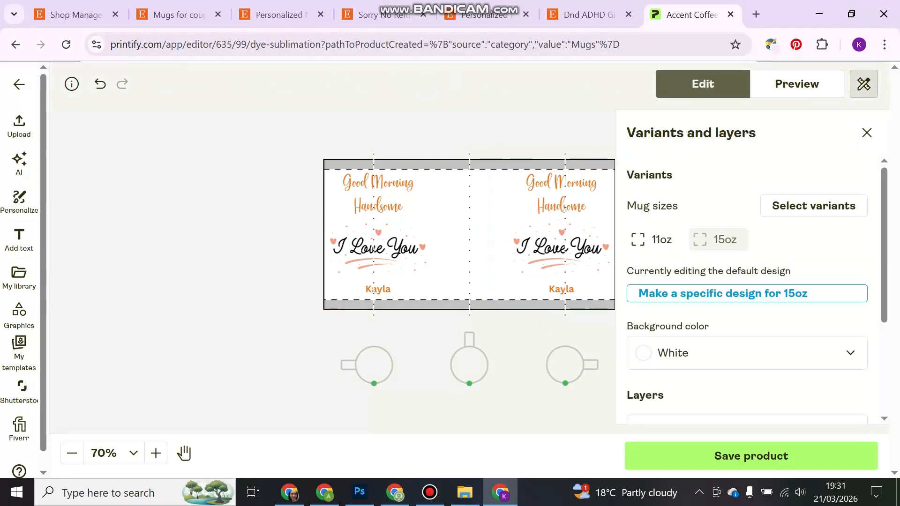
click(796, 84)
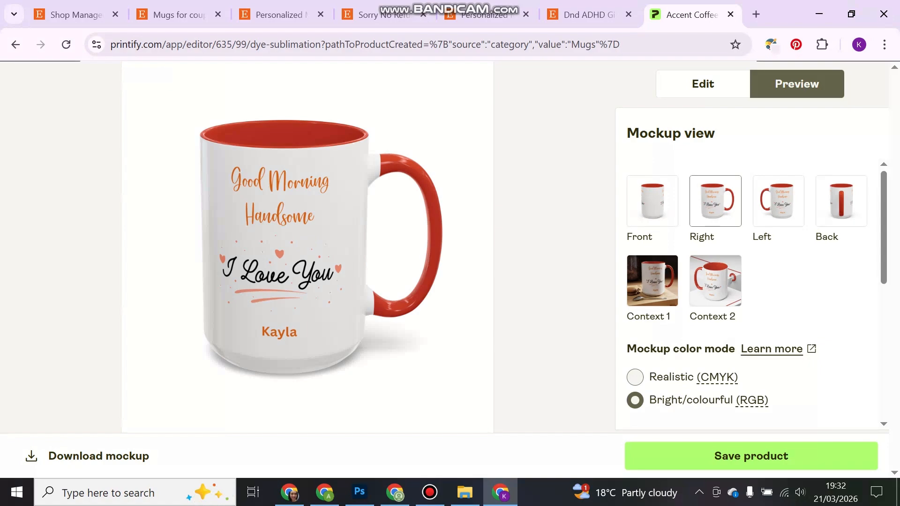
Step: Return to editing and move both copies of the design slightly down, keeping them level
click(703, 84)
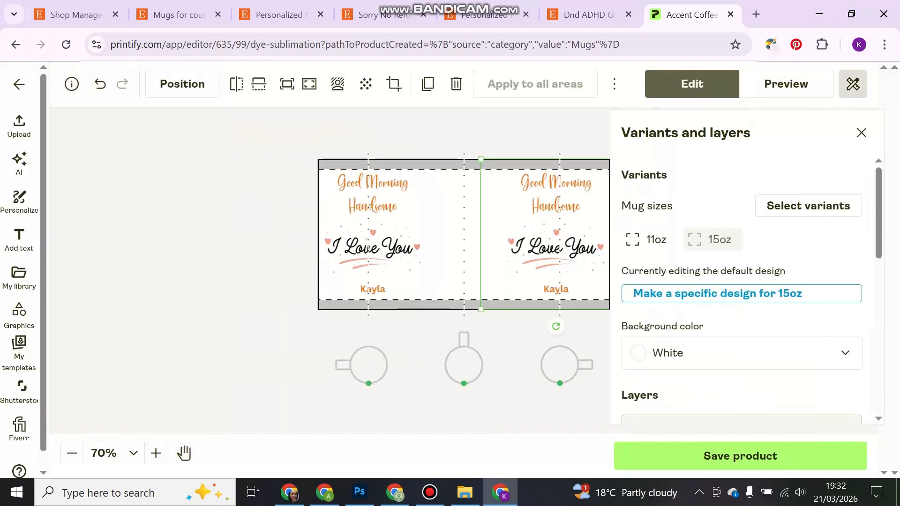
drag(555, 243, 556, 240)
drag(373, 234, 374, 240)
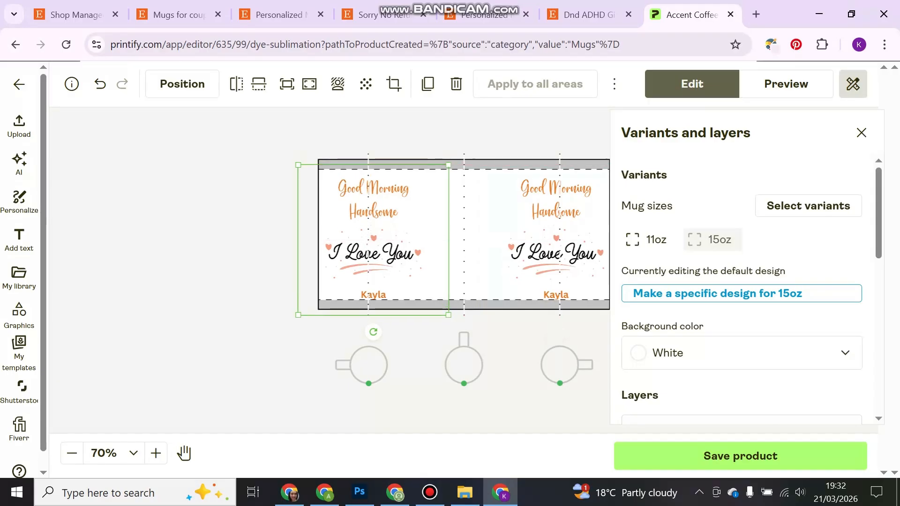
Step: Compare the design's fit on the 11oz and 15oz sizes and preview the 11oz mug mockup
click(649, 240)
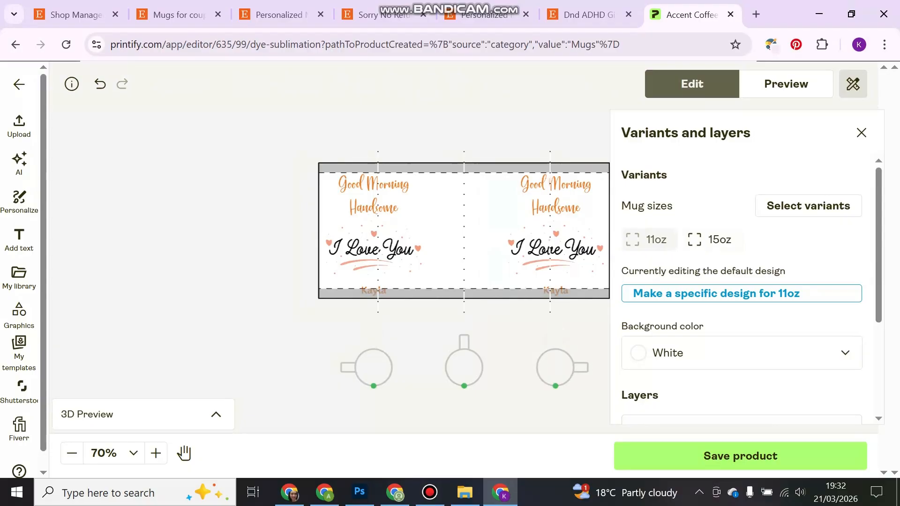
click(711, 240)
click(649, 239)
click(710, 240)
click(649, 240)
click(786, 84)
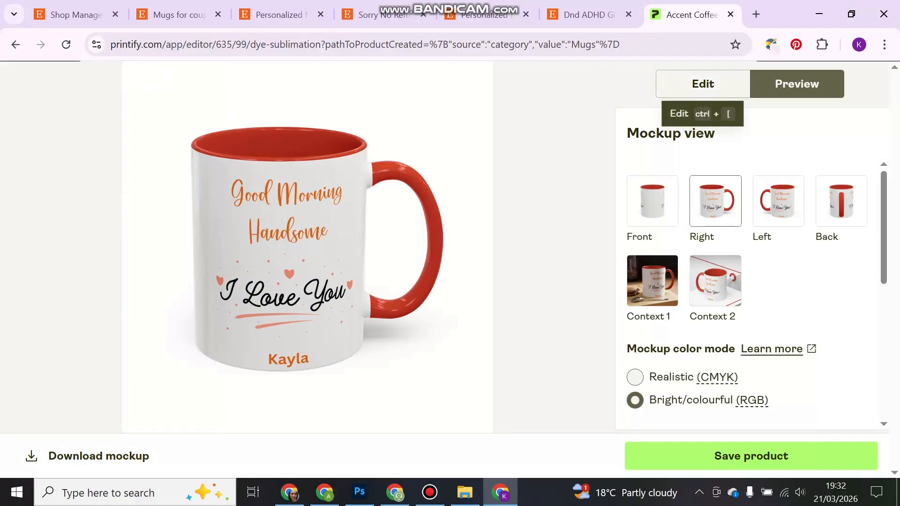
click(703, 84)
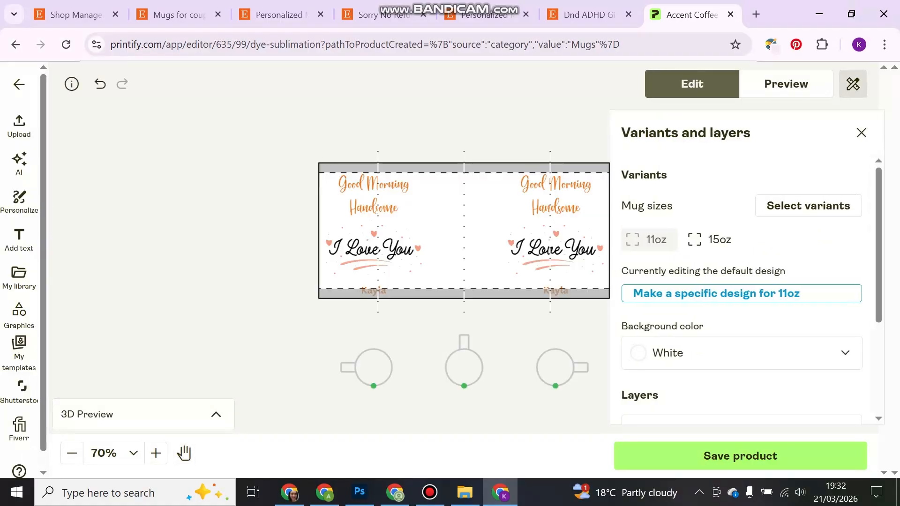
Step: Make a specific design for the 11oz mug and shrink its left copy slightly so it fits inside the printable area
click(716, 294)
click(374, 234)
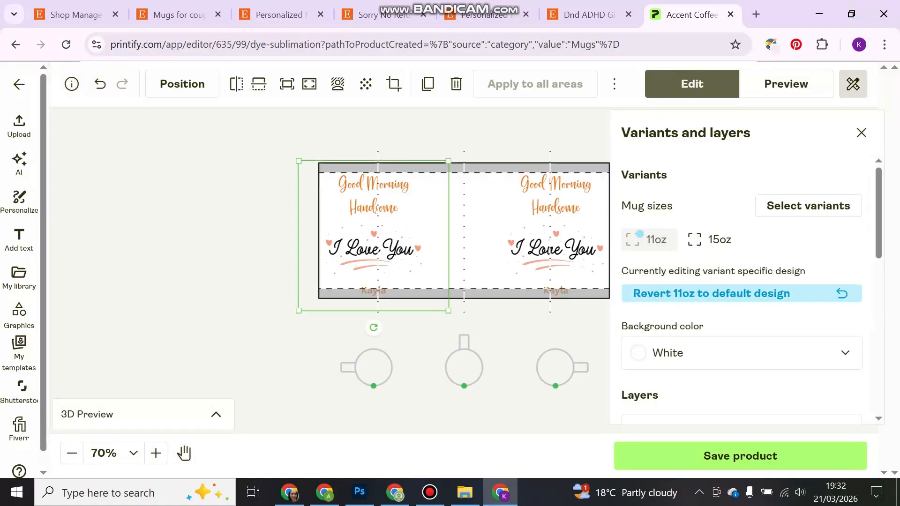
drag(299, 310, 309, 301)
drag(379, 234, 374, 236)
Step: Replace the 11oz mug's right design with a duplicate of the resized left one, aligned over the right guide line
click(556, 244)
key(Delete)
click(374, 239)
click(428, 84)
drag(389, 238, 553, 233)
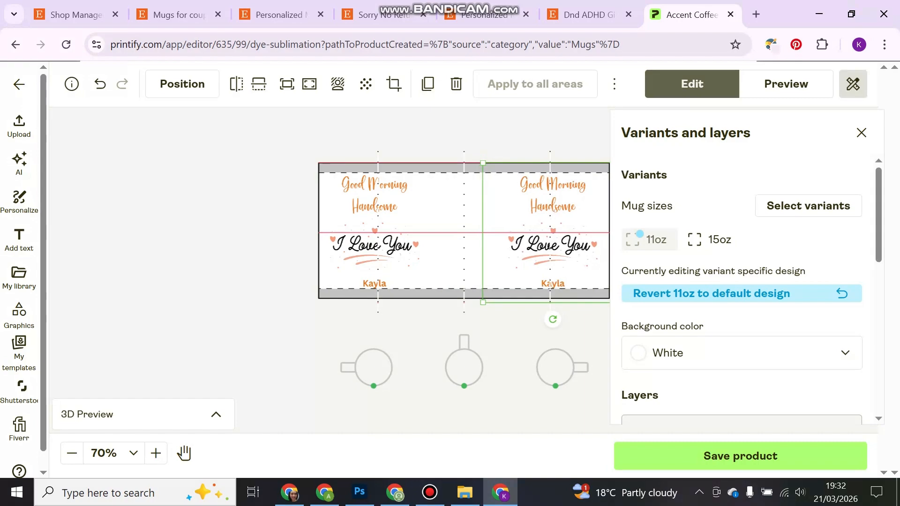
Step: Preview the 11oz mockup, look through the mug colour and background options, and save the product
click(786, 84)
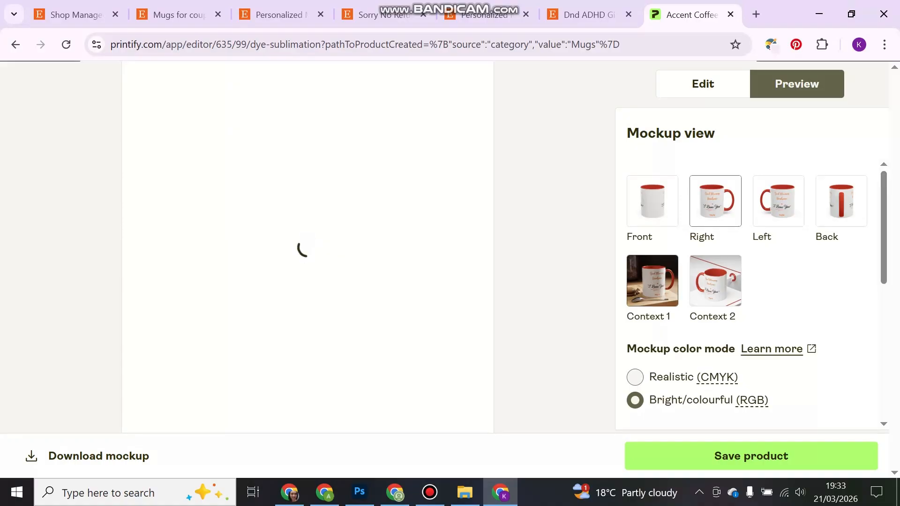
scroll(715, 281, down, 7)
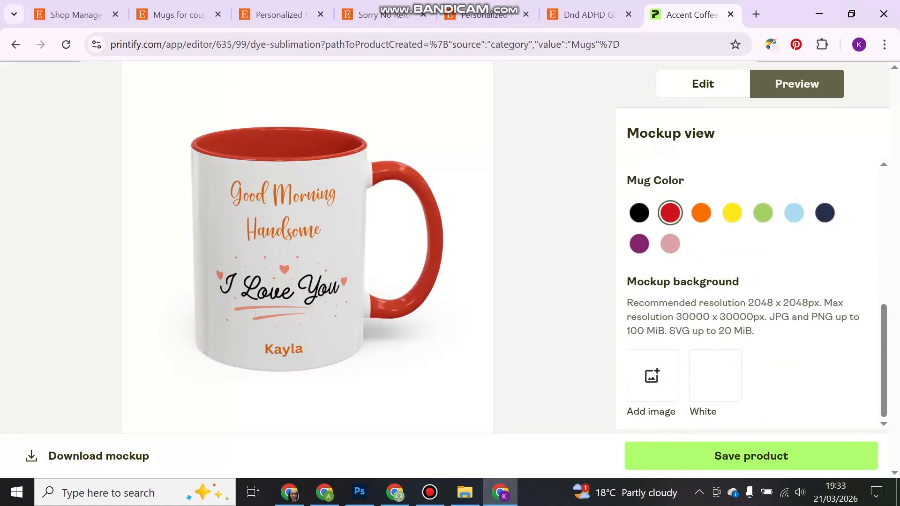
scroll(749, 281, up, 7)
click(751, 455)
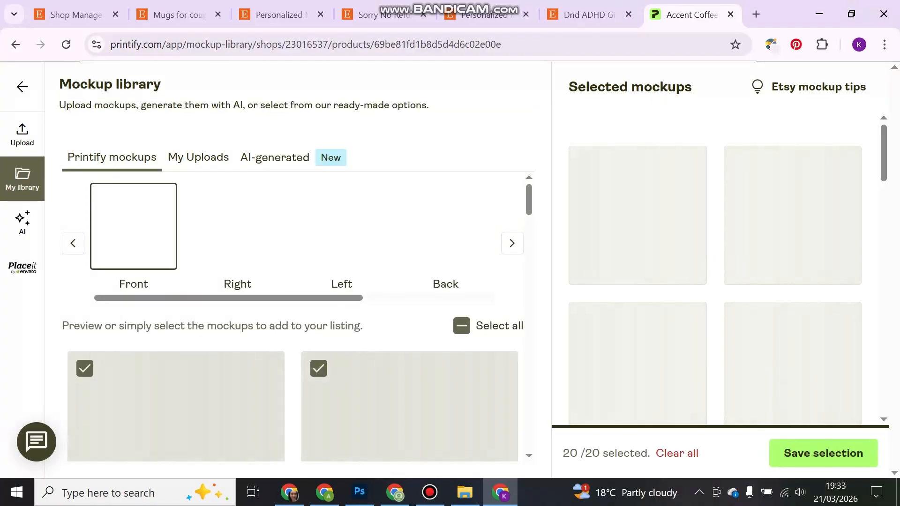
Step: Review the selected mockups in the mockup library and clear the whole selection
scroll(637, 262, down, 3)
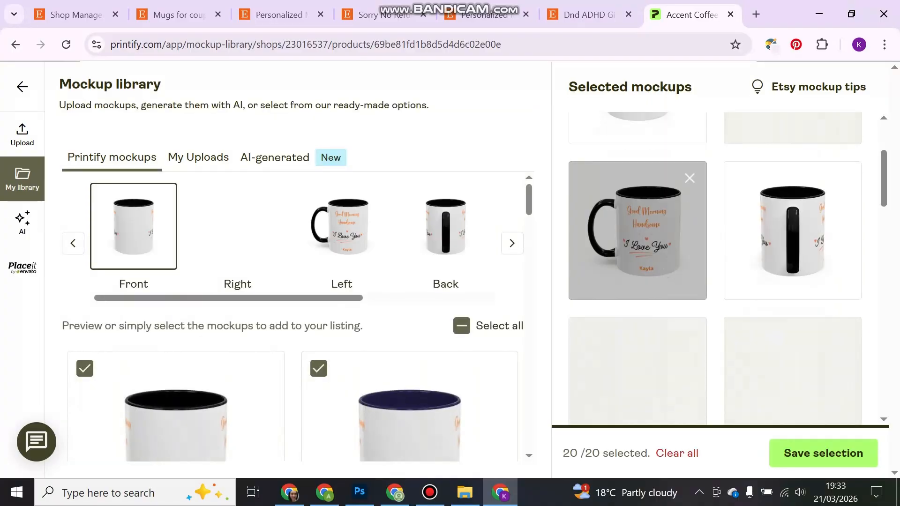
scroll(637, 229, down, 10)
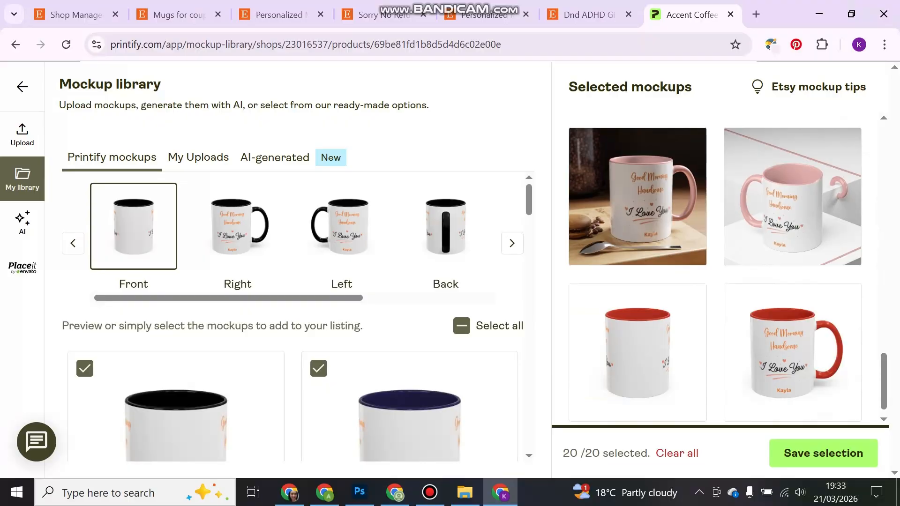
click(677, 453)
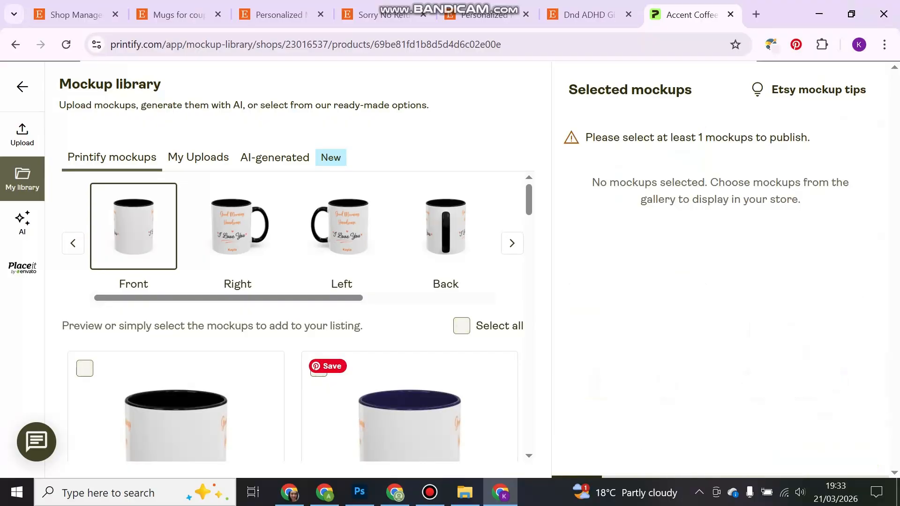
Step: Show the right-side views and select the 11oz Black, Navy, Pink and Red mockups
click(237, 227)
click(85, 228)
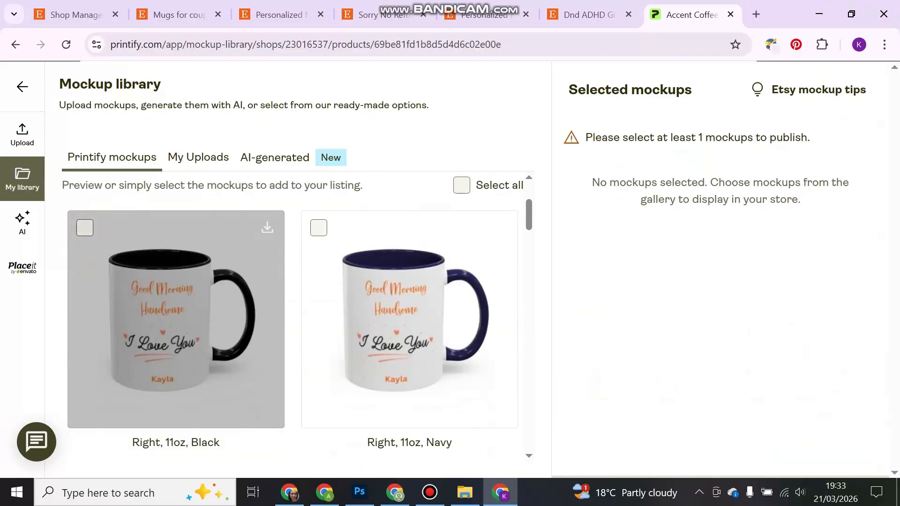
click(320, 228)
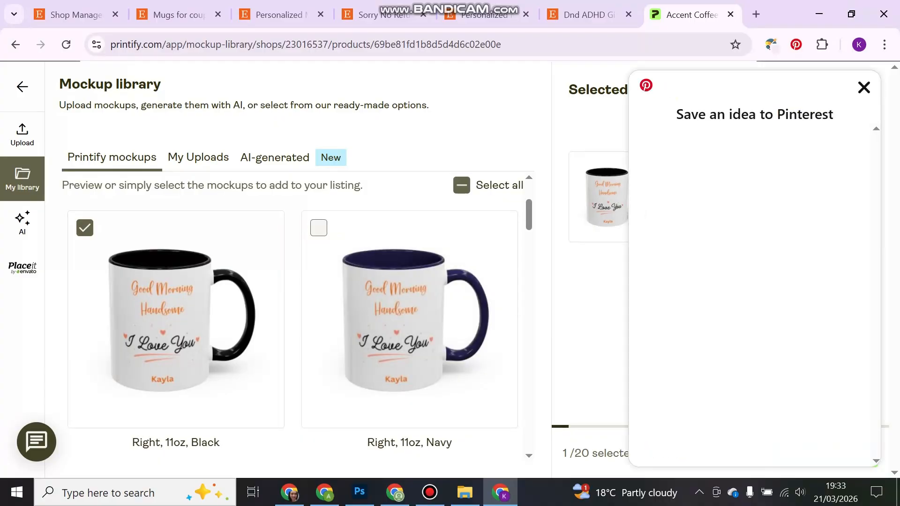
click(244, 272)
scroll(404, 315, up, 2)
scroll(404, 315, down, 3)
scroll(404, 314, up, 2)
click(319, 298)
scroll(319, 298, down, 7)
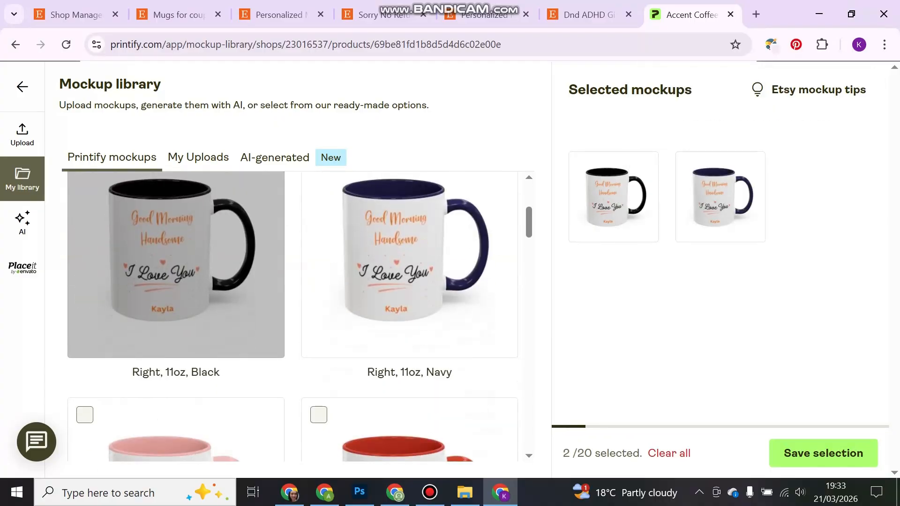
scroll(176, 300, up, 1)
click(85, 273)
click(319, 273)
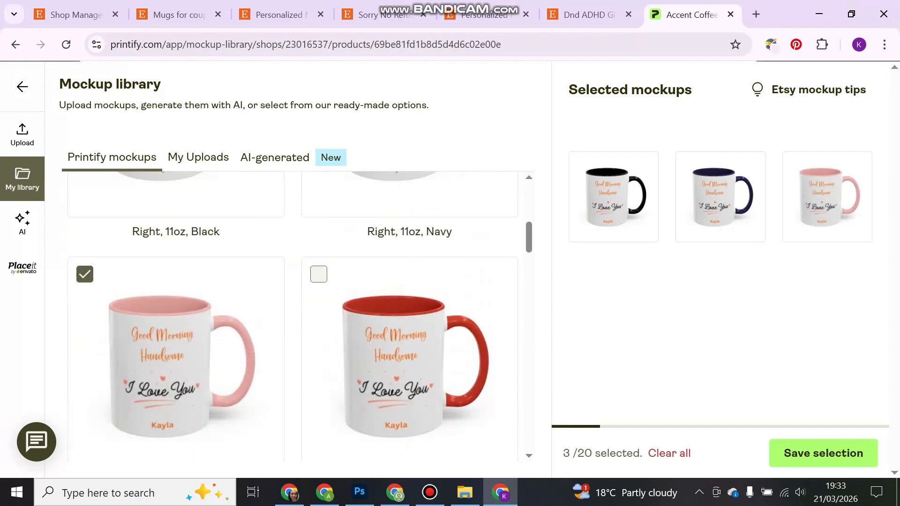
Step: Add the right-side 15oz mockups in Black, Navy, Pink and Red to the selection
scroll(318, 273, down, 4)
click(85, 320)
click(319, 320)
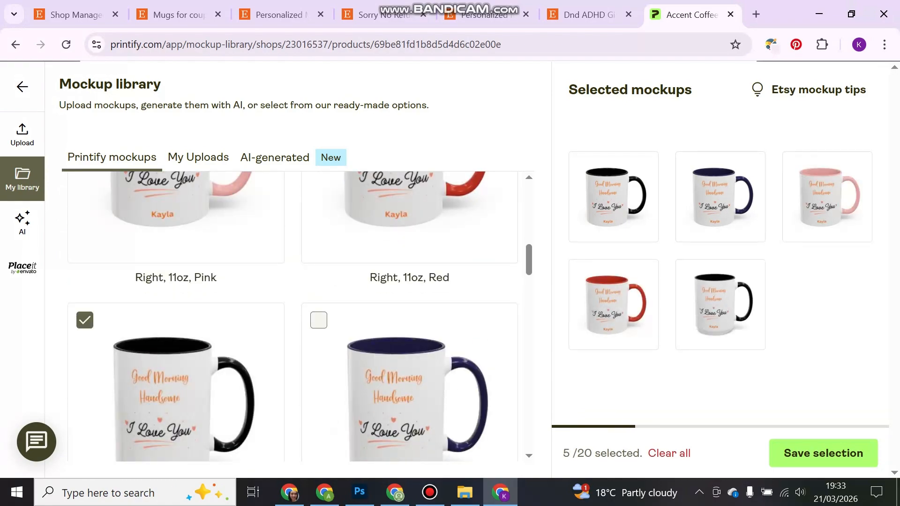
scroll(319, 320, down, 4)
scroll(175, 300, up, 1)
click(84, 295)
click(319, 295)
Step: Add the right-side Light Blue mockups in 11oz and 15oz and the 11oz Orange and Yellow ones
scroll(319, 295, down, 3)
scroll(176, 422, down, 1)
click(85, 342)
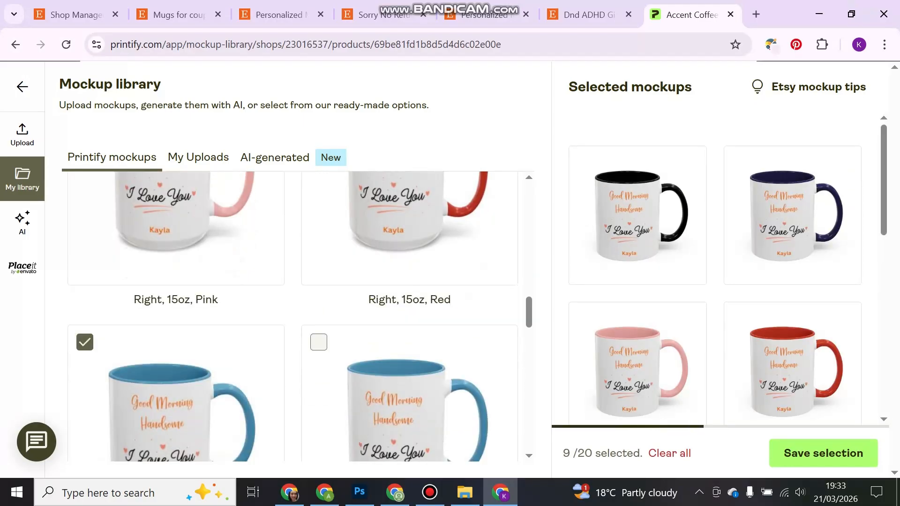
click(319, 341)
scroll(319, 341, down, 3)
scroll(176, 342, down, 1)
click(85, 317)
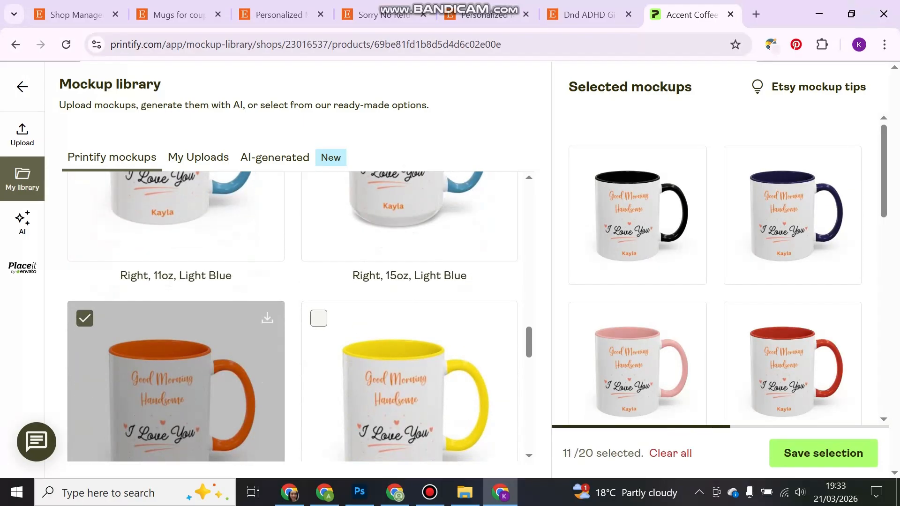
click(318, 317)
Step: Add the right-side 15oz Orange and Yellow mockups plus the three that follow, and save the mockup selection
scroll(319, 317, down, 5)
scroll(176, 300, down, 1)
scroll(84, 234, up, 1)
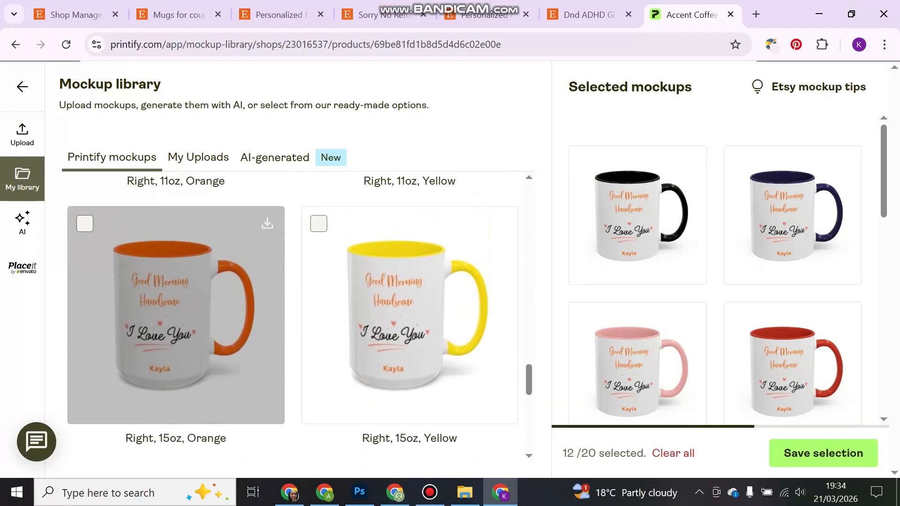
click(85, 223)
click(318, 224)
scroll(319, 224, down, 4)
click(85, 270)
click(319, 270)
scroll(318, 270, down, 5)
click(84, 316)
scroll(84, 315, down, 1)
click(824, 452)
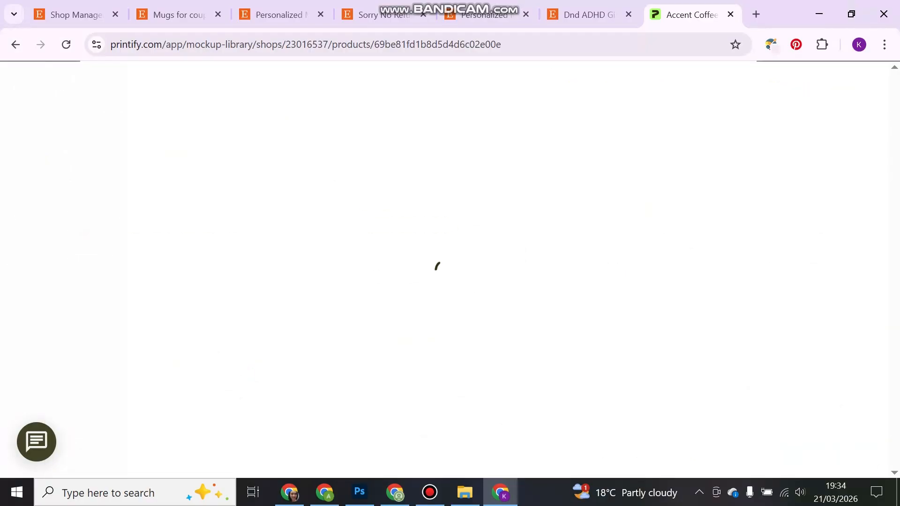
Step: Review the product's listing title section and copy "Personalized Mug" from the title of the competing Etsy mug listing
scroll(304, 262, down, 4)
scroll(304, 262, up, 4)
scroll(303, 262, down, 3)
scroll(535, 262, down, 10)
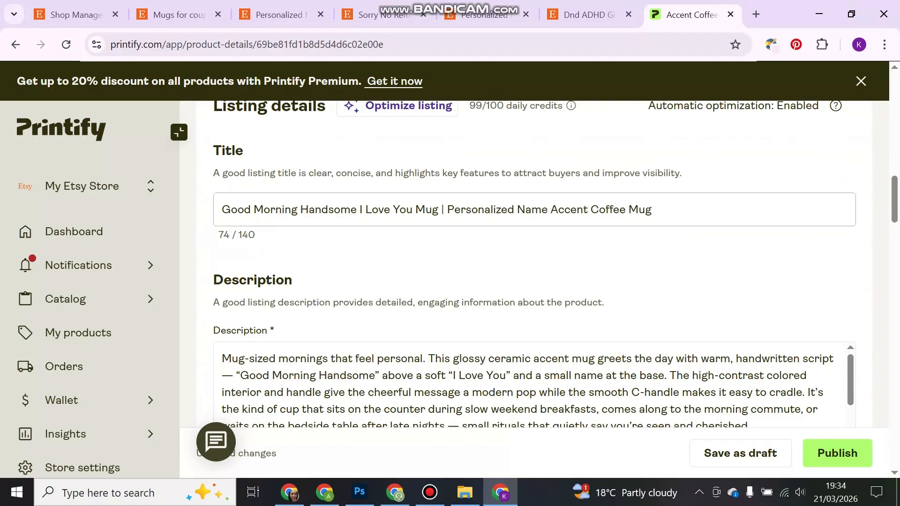
click(282, 15)
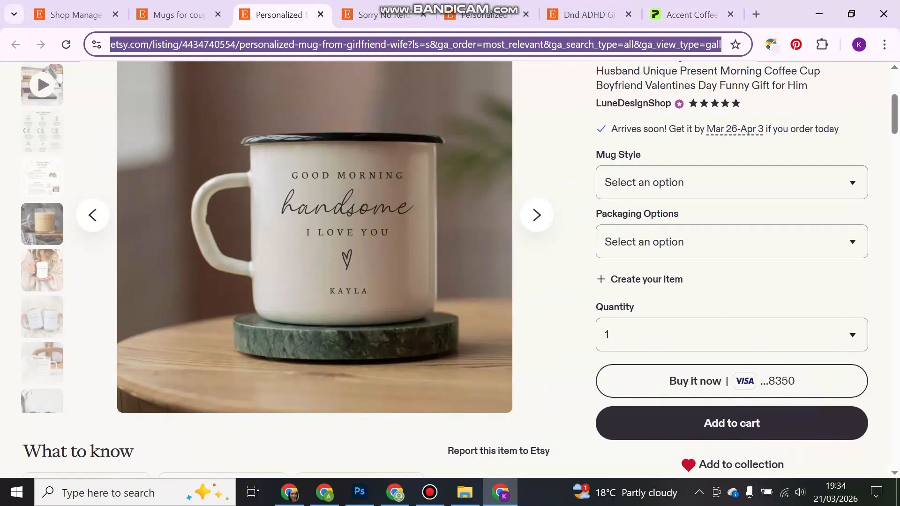
scroll(623, 150, up, 1)
drag(621, 141, 652, 126)
click(652, 126)
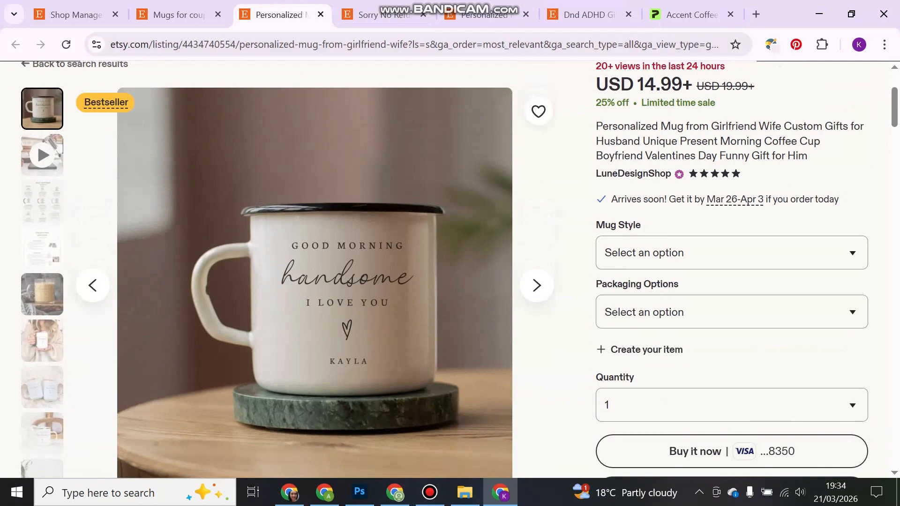
drag(596, 126, 771, 141)
click(772, 141)
drag(608, 126, 684, 126)
key(ctrl+c)
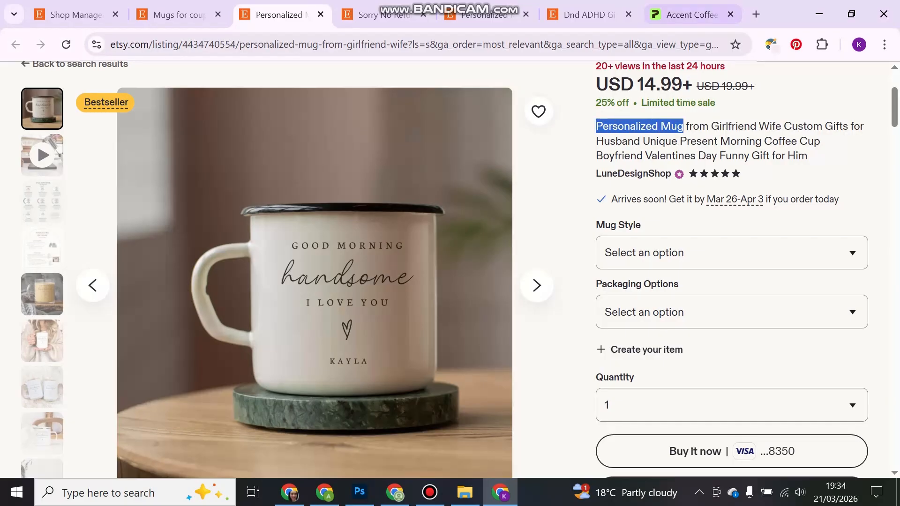
Step: Replace the Printify listing title with "Personalized Husband Mug Gift From Girlfriend", starting from the copied wording
click(689, 14)
click(391, 209)
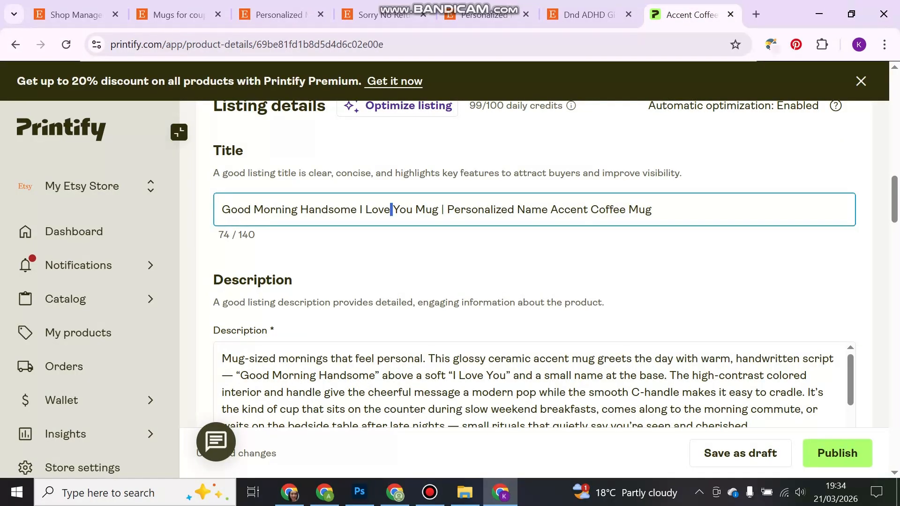
key(ctrl+a)
key(ctrl+v)
key(BackSpace)
key(BackSpace)
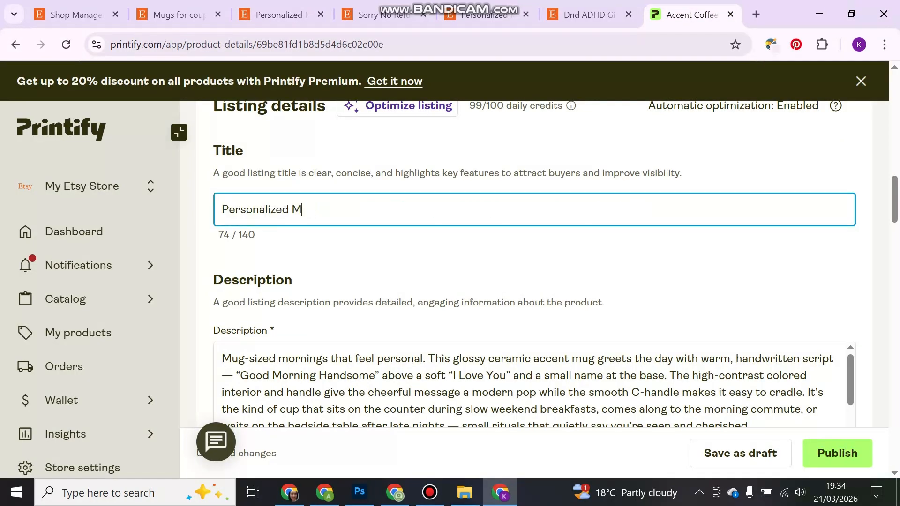
text(Husband Mug)
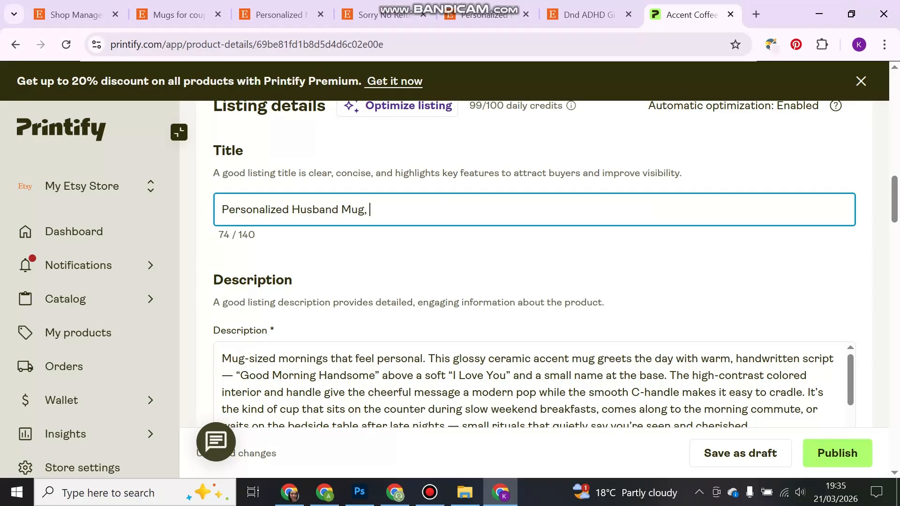
text( Gift From Girlfriend)
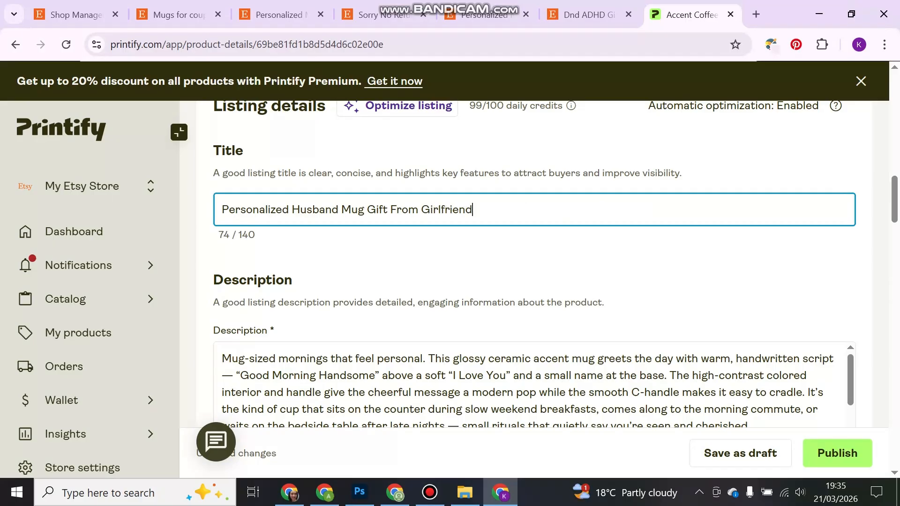
Step: Copy "Husband Mug" from the title and search for it in the eRank Keyword Tool for Etsy USA
drag(291, 210, 364, 210)
key(ctrl+c)
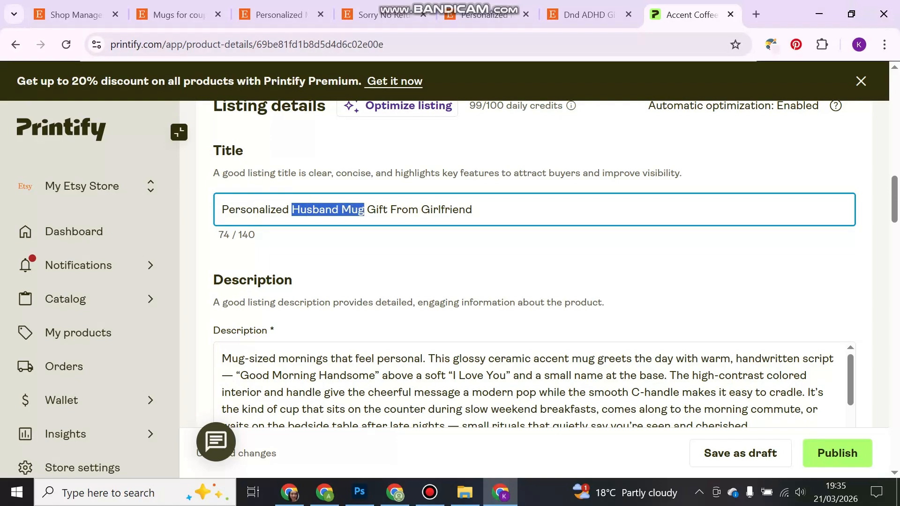
click(289, 492)
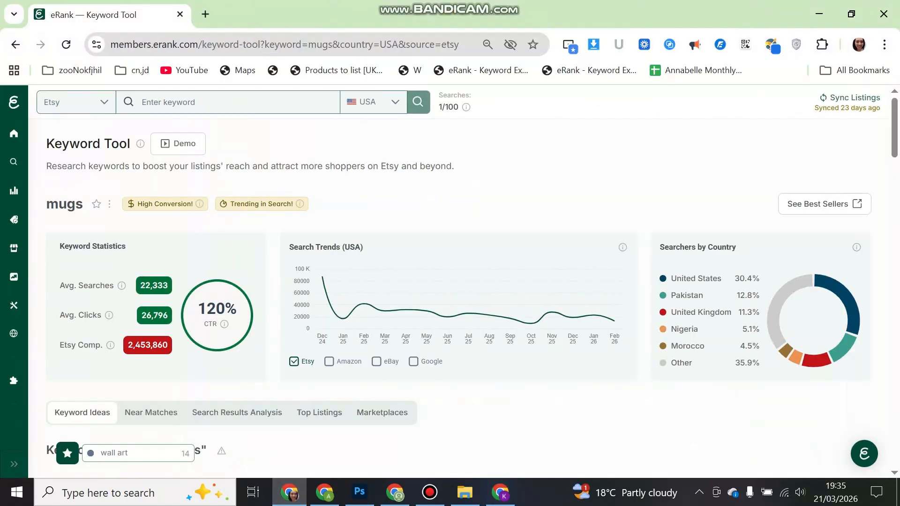
key(ctrl+v)
key(Return)
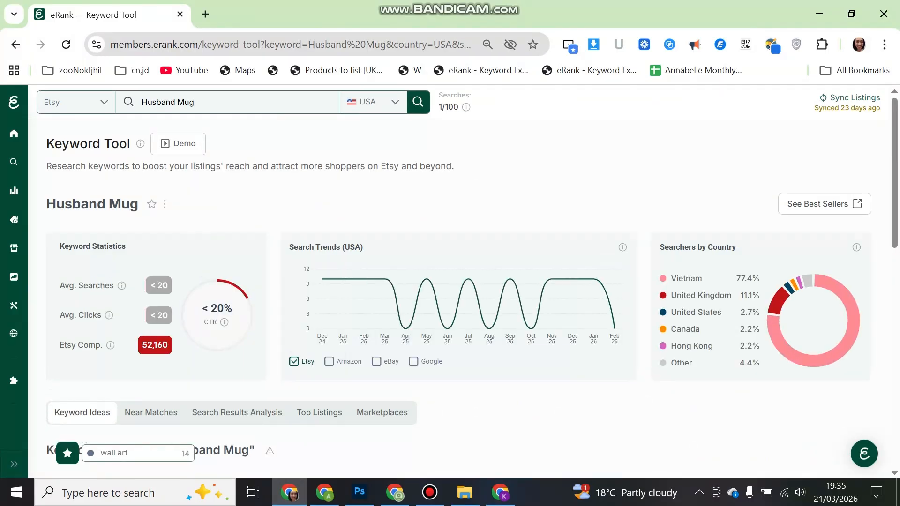
Step: Examine the search volume and competition of keywords related to "Husband Mug" and highlight "custom mug"
scroll(236, 272, down, 3)
scroll(236, 272, down, 2)
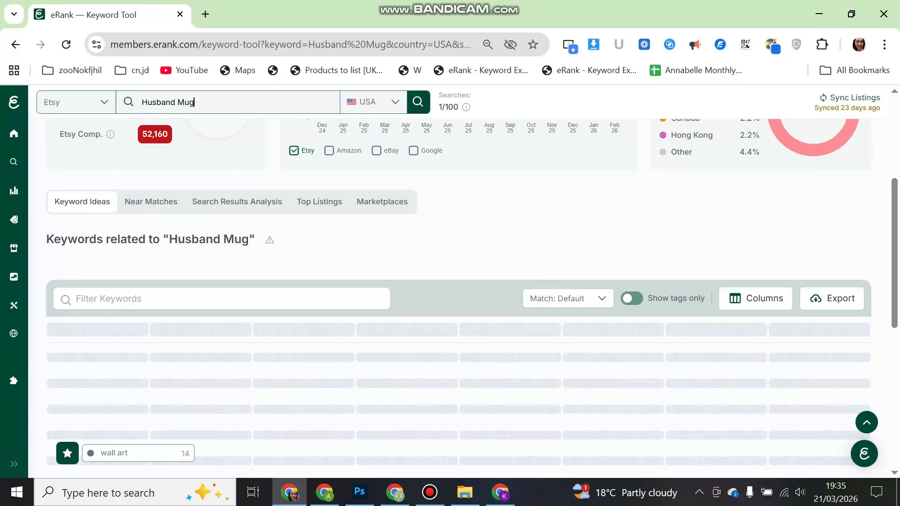
click(429, 492)
click(430, 492)
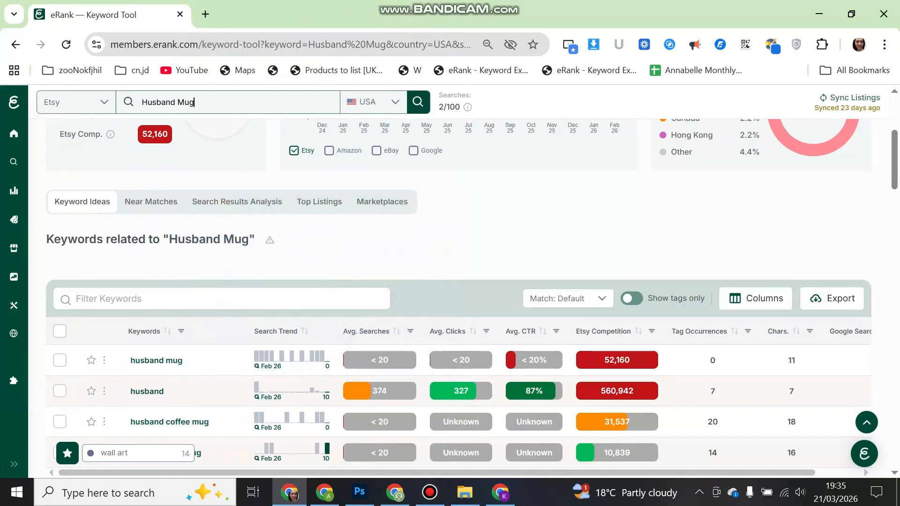
scroll(435, 343, down, 2)
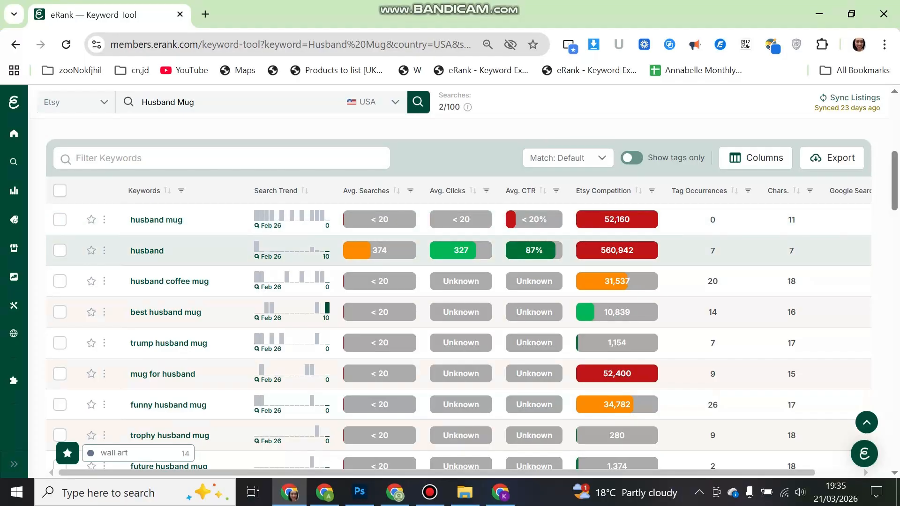
scroll(272, 246, down, 2)
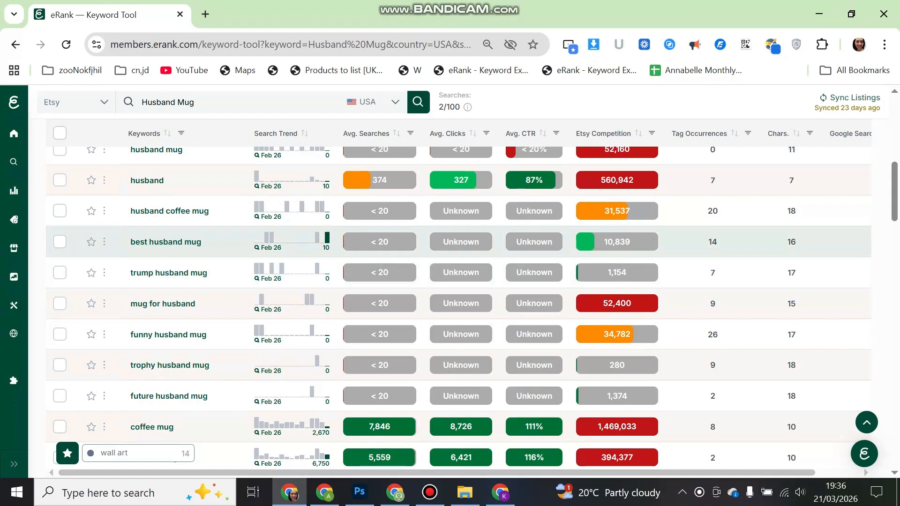
scroll(169, 262, down, 2)
scroll(169, 281, down, 2)
scroll(169, 281, down, 2)
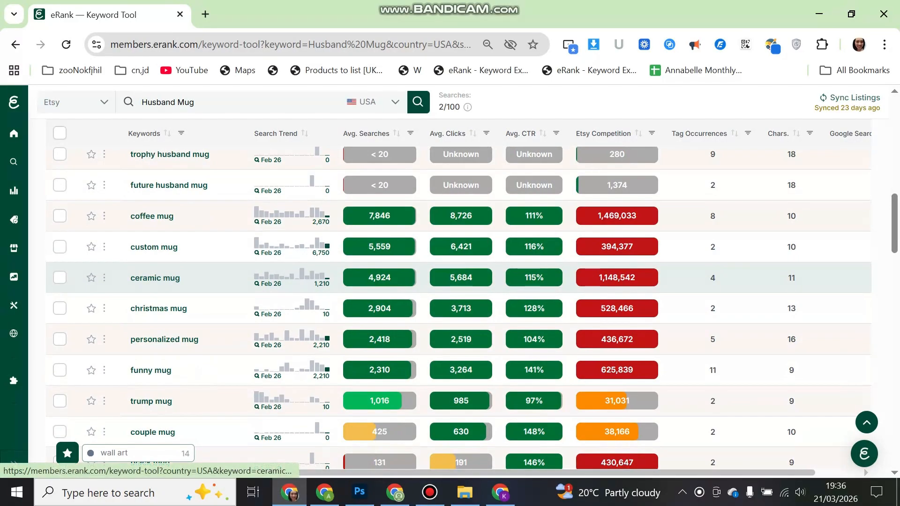
scroll(164, 272, down, 2)
scroll(169, 262, up, 2)
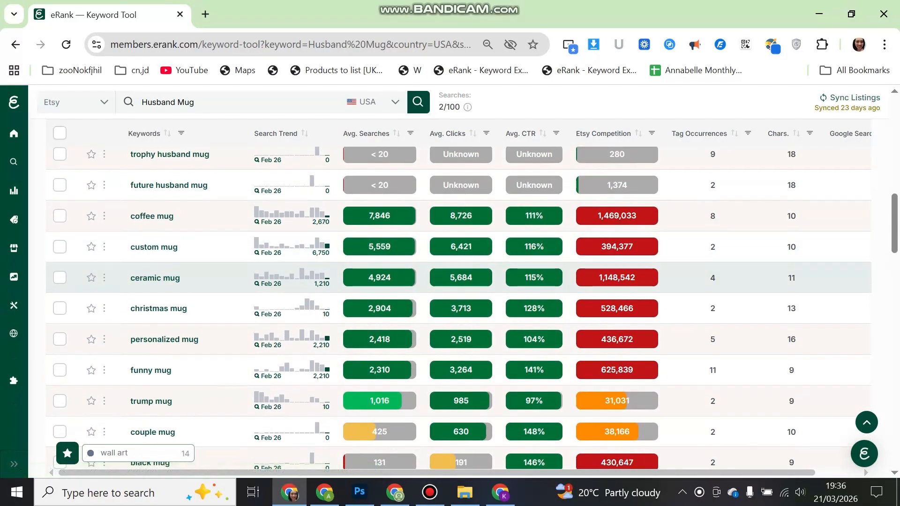
drag(180, 247, 130, 248)
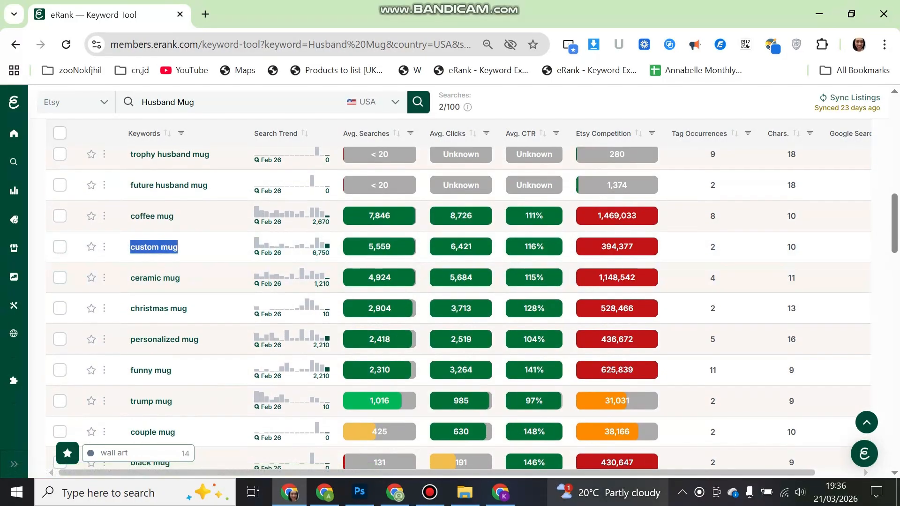
Step: Return to the Printify listing and append ", Custom Mug For Him," to the end of the title
click(395, 492)
click(325, 492)
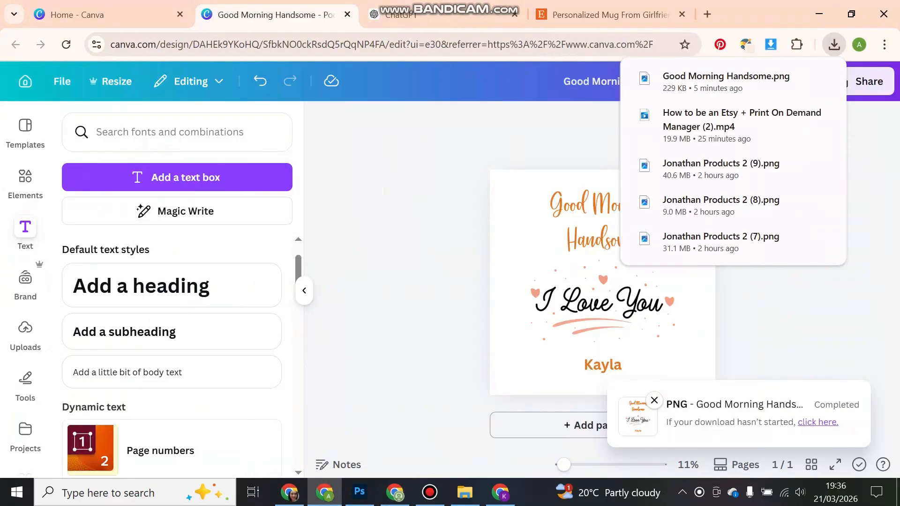
click(500, 492)
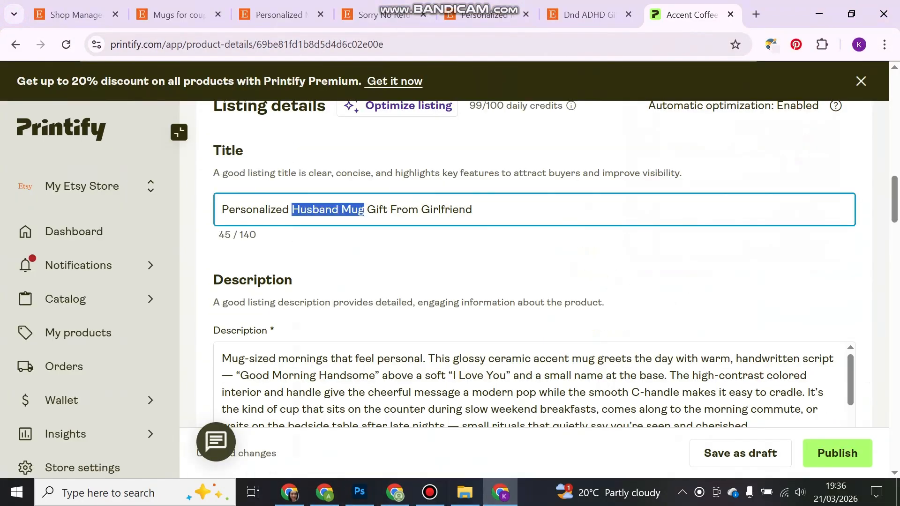
click(472, 209)
text(, Custom Mug F)
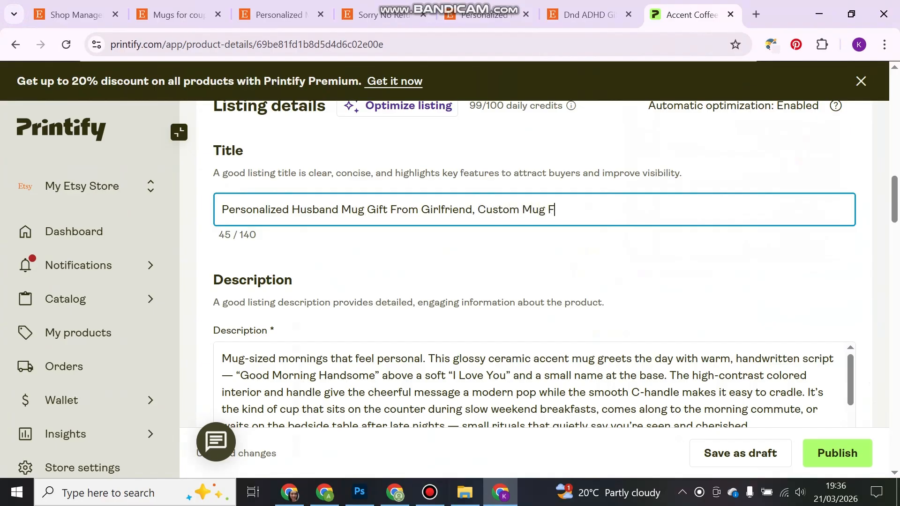
text(or Him,)
Step: Examine more eRank keywords related to "Husband Mug", including "couple mug", "hubby mug" and the husband gift and birthday terms
click(289, 492)
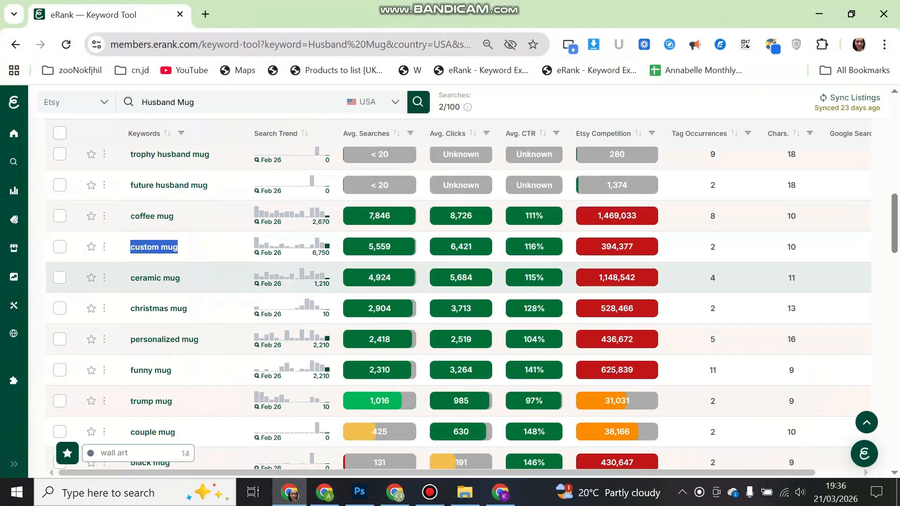
scroll(459, 305, down, 3)
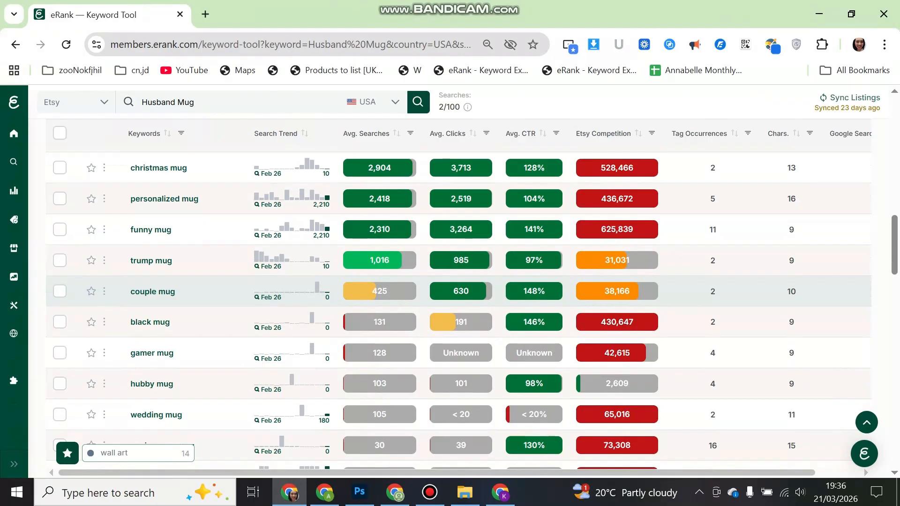
triple_click(153, 291)
scroll(153, 291, down, 2)
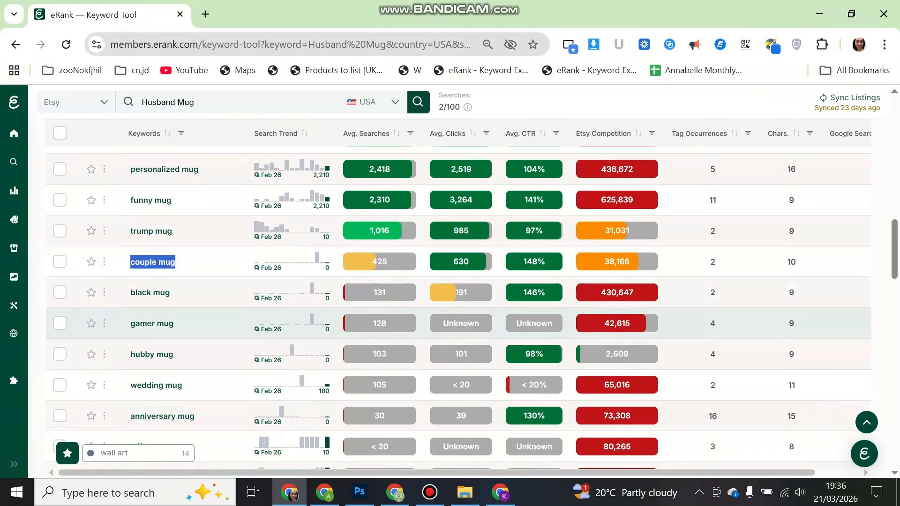
triple_click(151, 314)
mouse_move(291, 310)
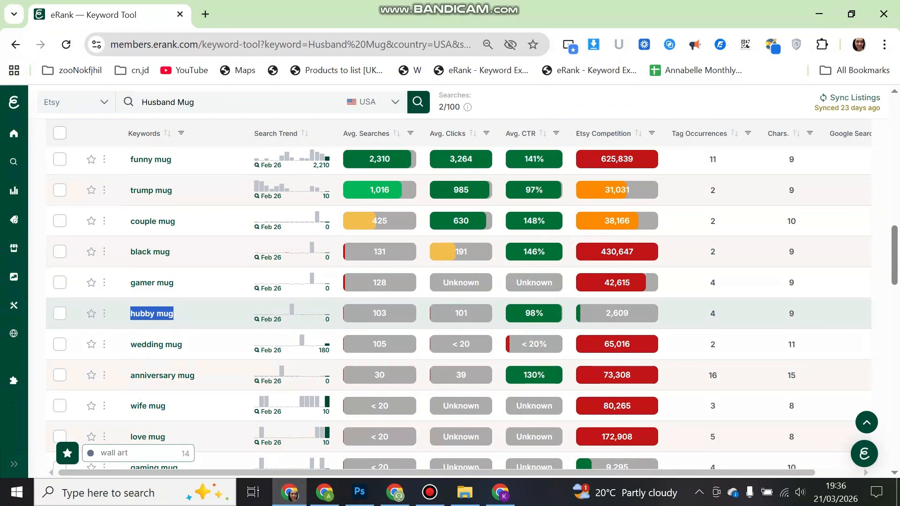
scroll(459, 308, down, 2)
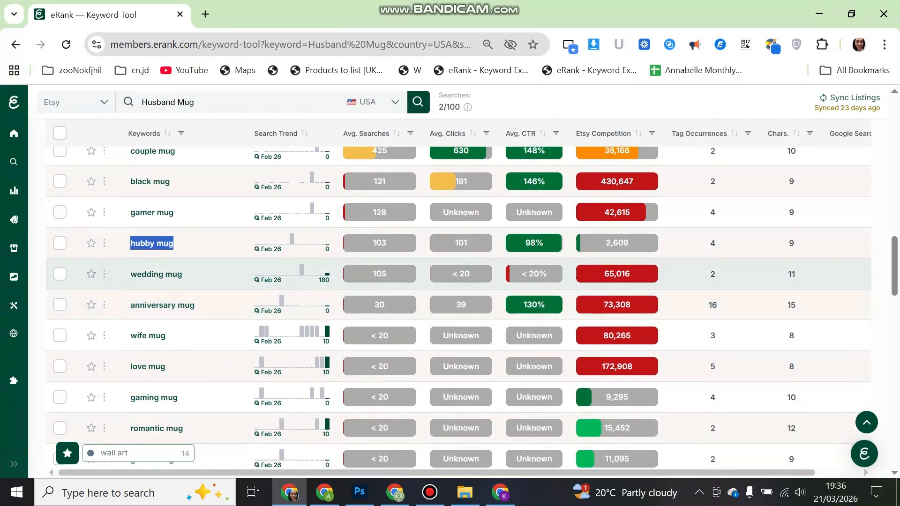
scroll(459, 286, down, 6)
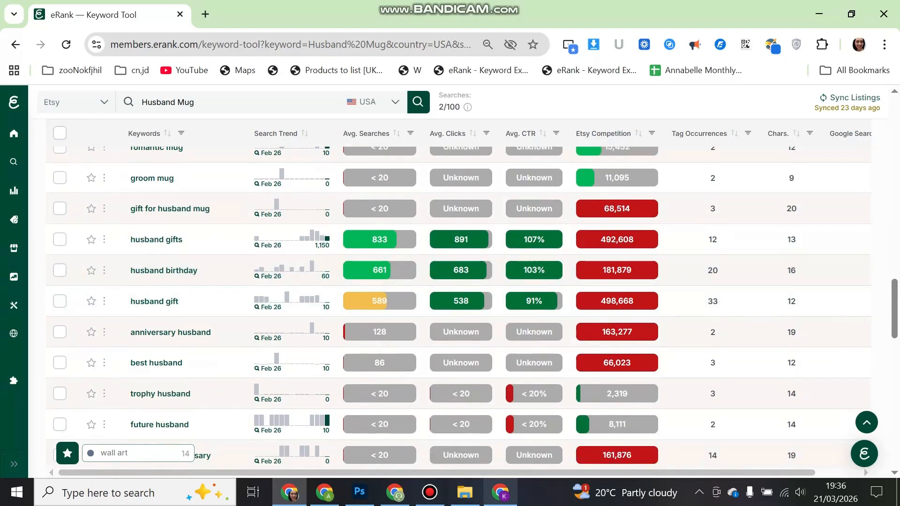
Step: Return to the Printify listing and append "Husband Birthday Gift" to the end of the title
click(500, 492)
text(Husbans)
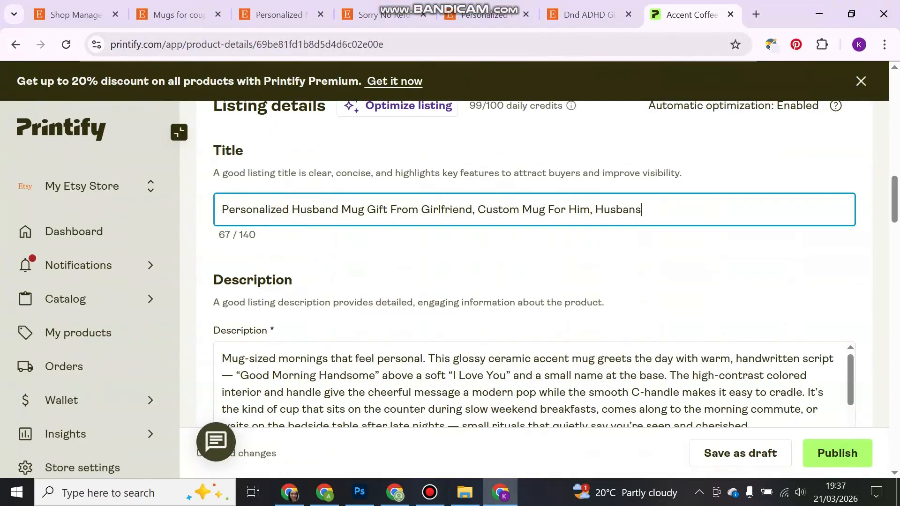
text( Birthday Gift)
click(534, 256)
Step: Copy the full listing title and start a new chat in ChatGPT
drag(716, 209, 222, 210)
key(ctrl+c)
click(324, 492)
click(435, 14)
scroll(89, 330, down, 1)
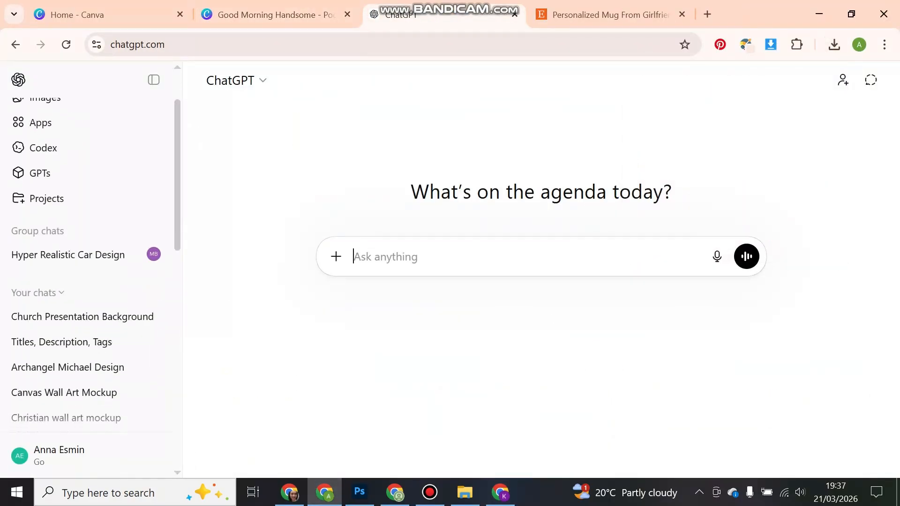
click(89, 342)
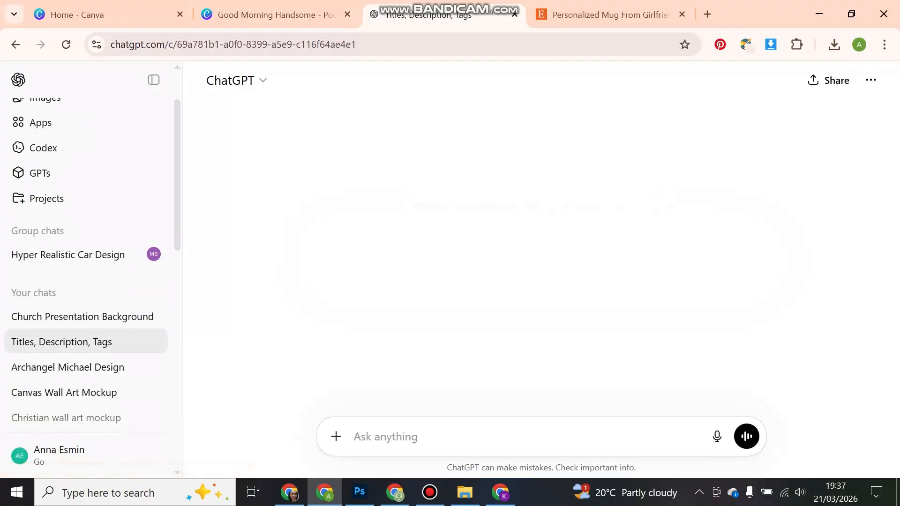
scroll(89, 167, up, 1)
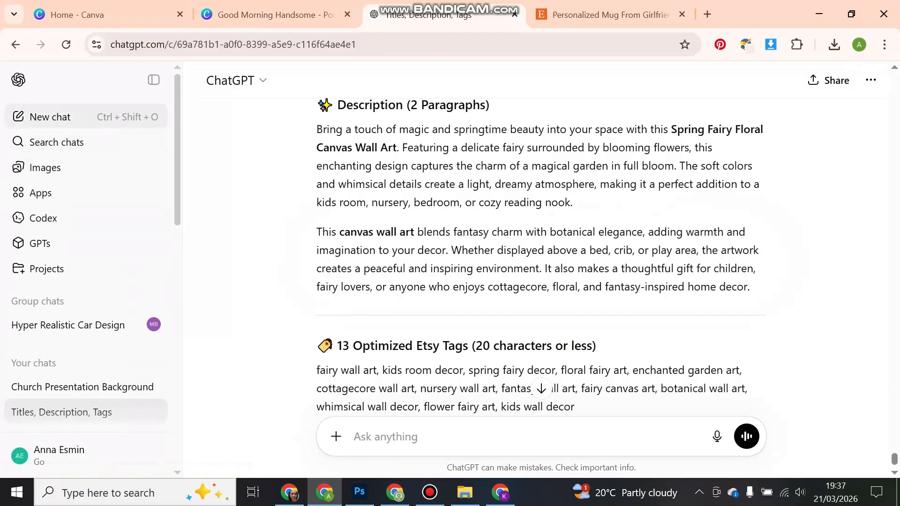
click(49, 117)
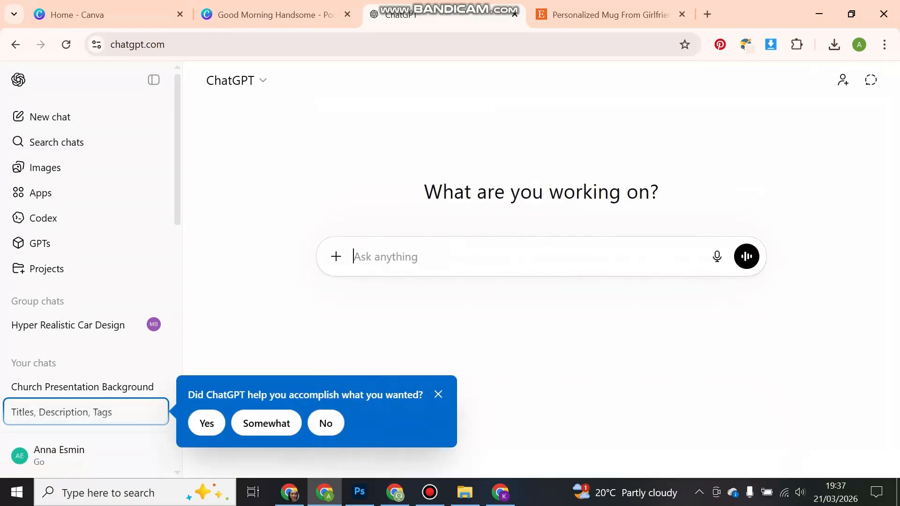
Step: Ask ChatGPT for a 2 paragraph product description using the title's keywords, plus 13 optimized tags separated by comma
text(can you please)
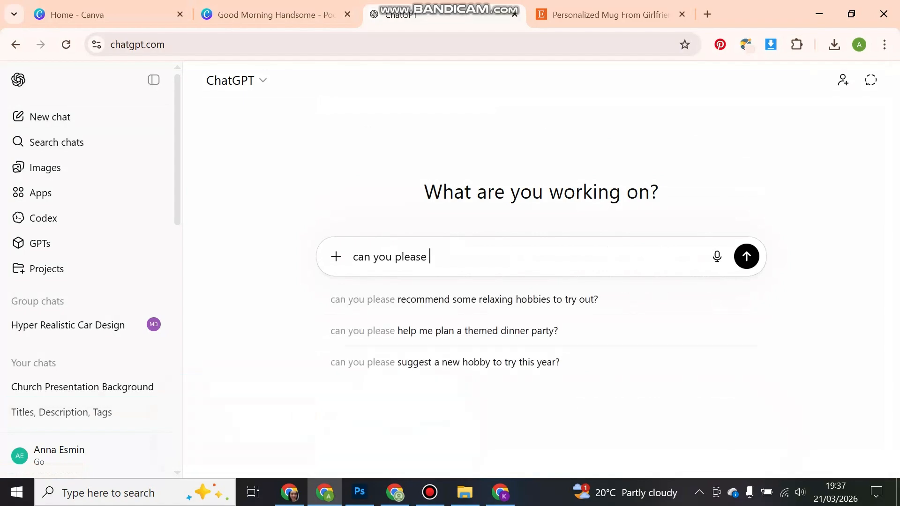
text( make a)
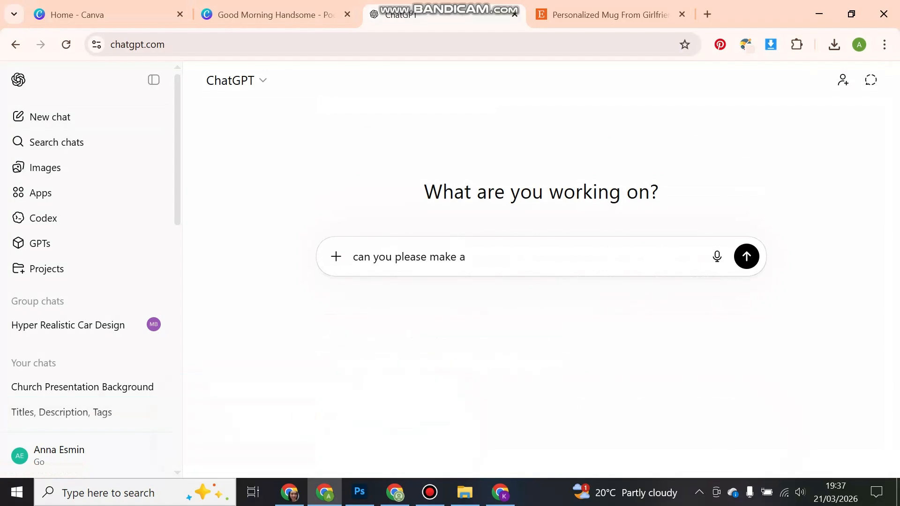
text( 2 paragraph description )
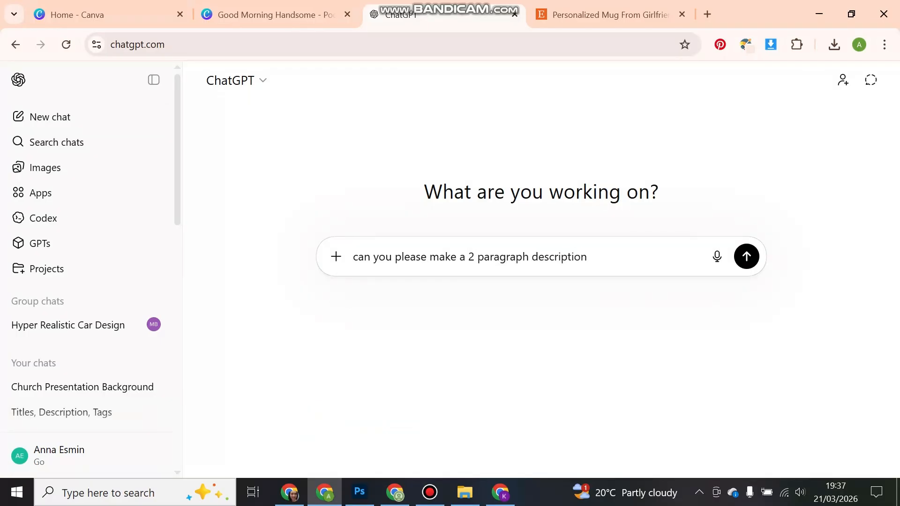
text(for this product: make sure to use the keywords )
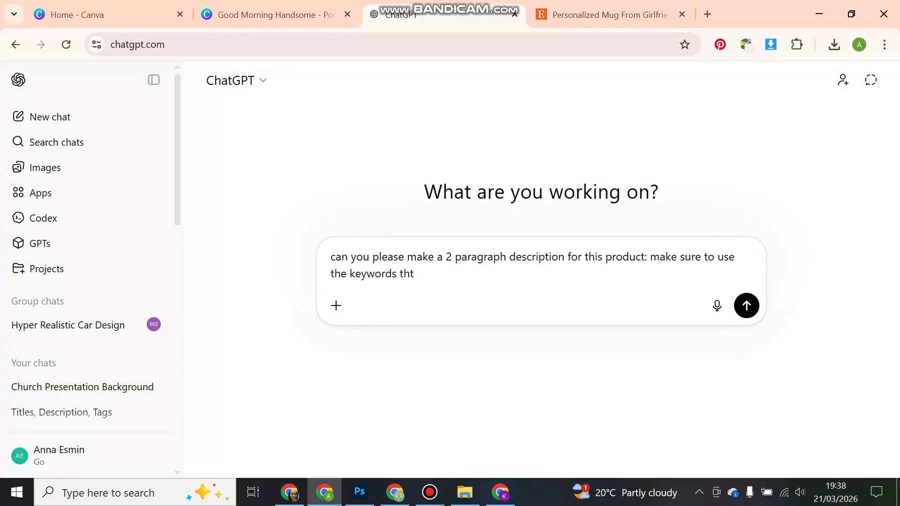
text(that I )
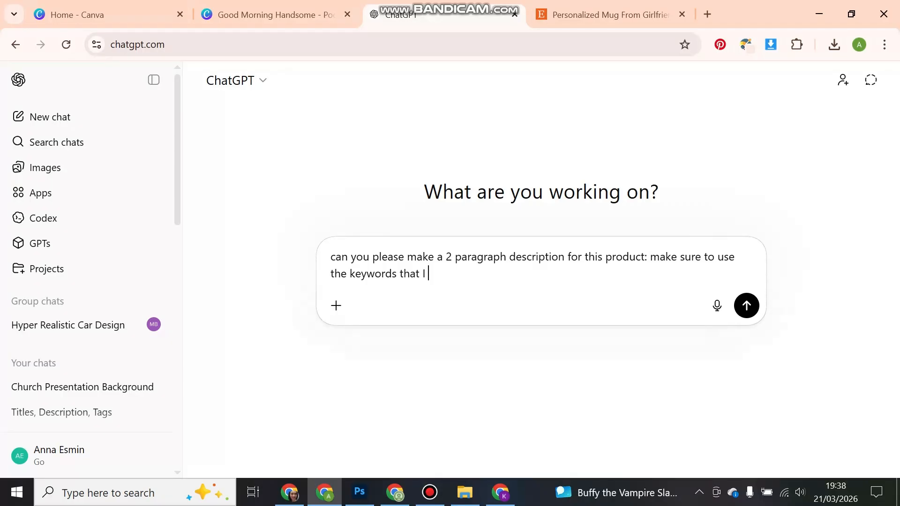
text(used in the title)
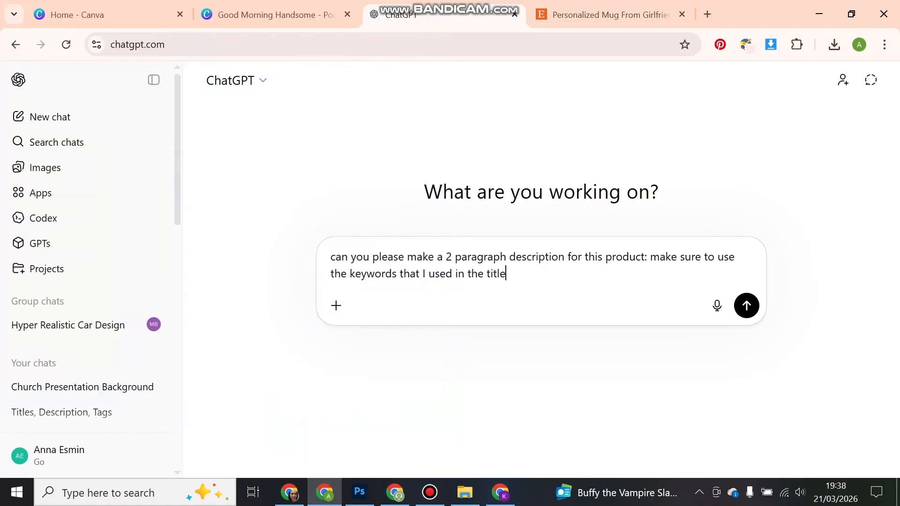
text(, and create 13 optimized tags)
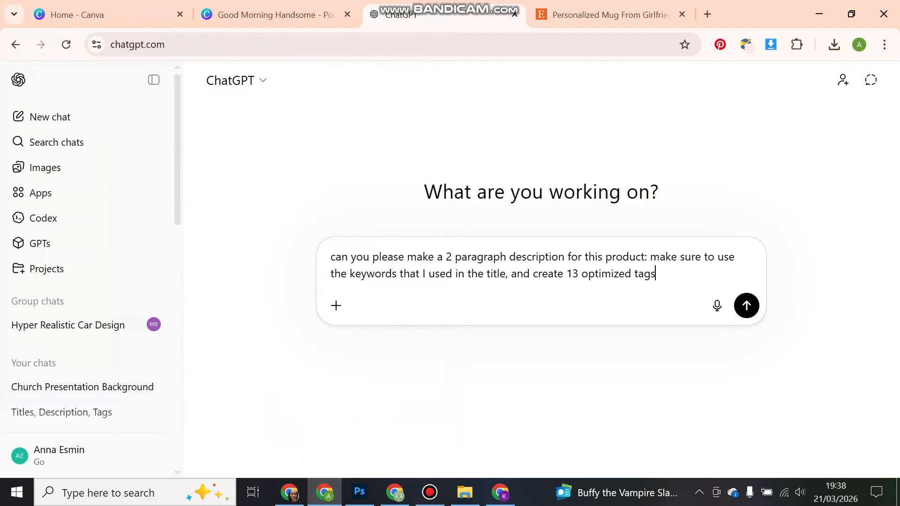
text( separated by comma)
key(Return)
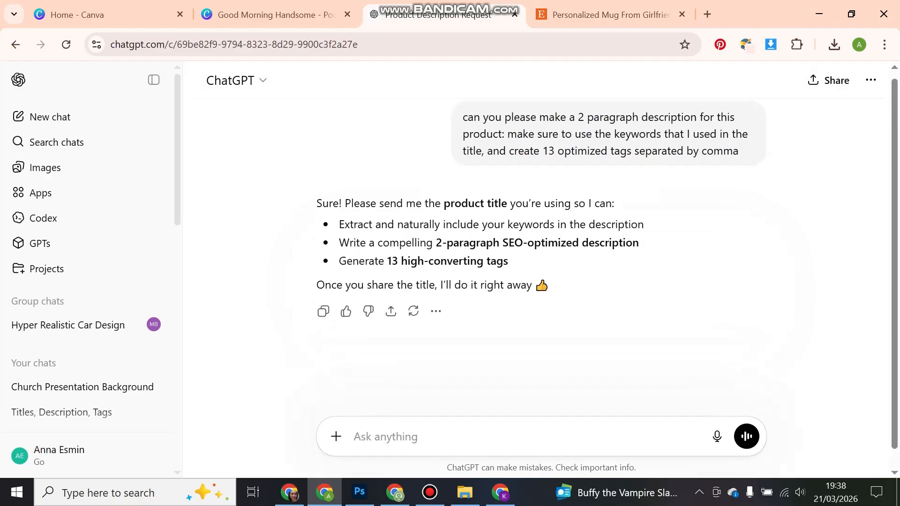
Step: Send ChatGPT the copied listing title as the product title and review the description it generates
key(ctrl+v)
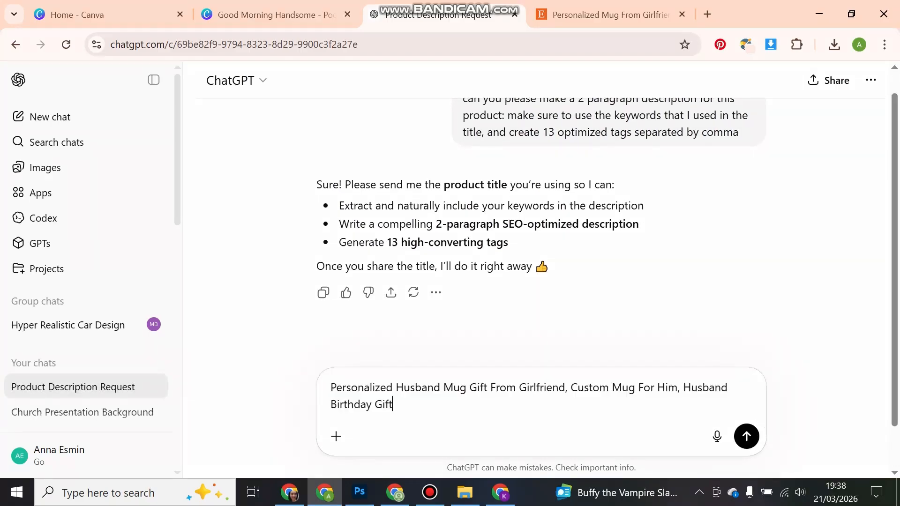
key(Return)
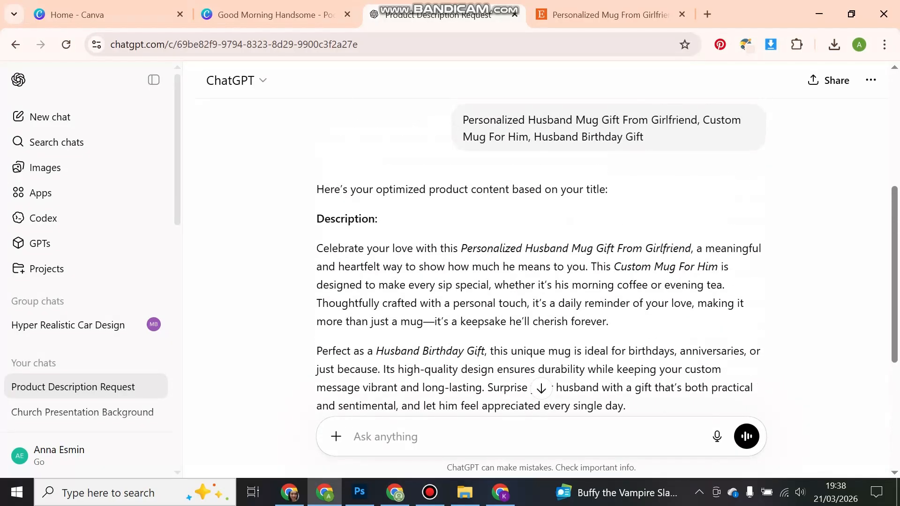
drag(463, 120, 634, 136)
scroll(633, 141, down, 1)
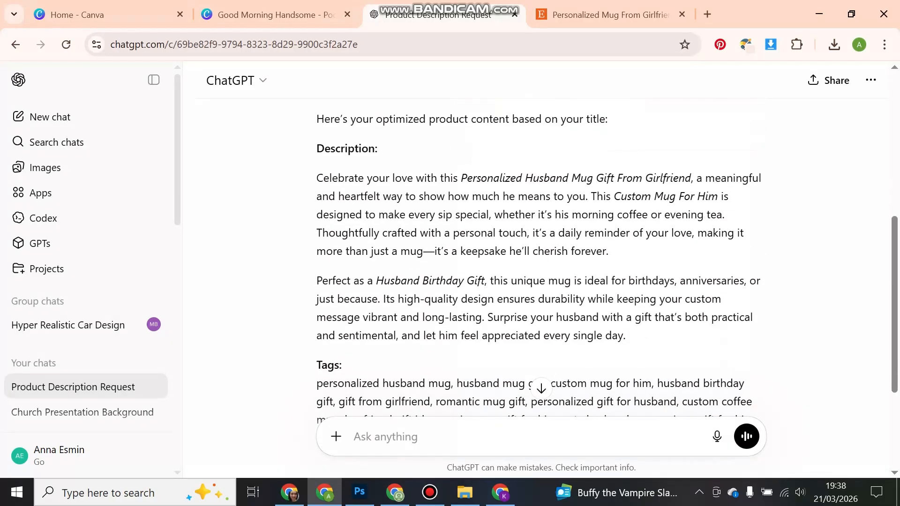
Step: Replace the opening paragraph of the Printify description with ChatGPT's two paragraphs, keeping the product features section below
drag(317, 178, 626, 335)
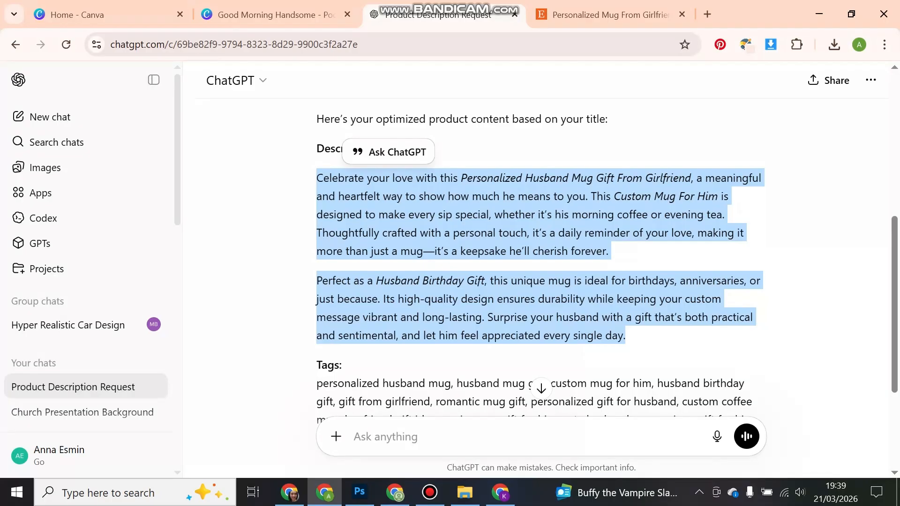
click(500, 492)
scroll(534, 272, down, 3)
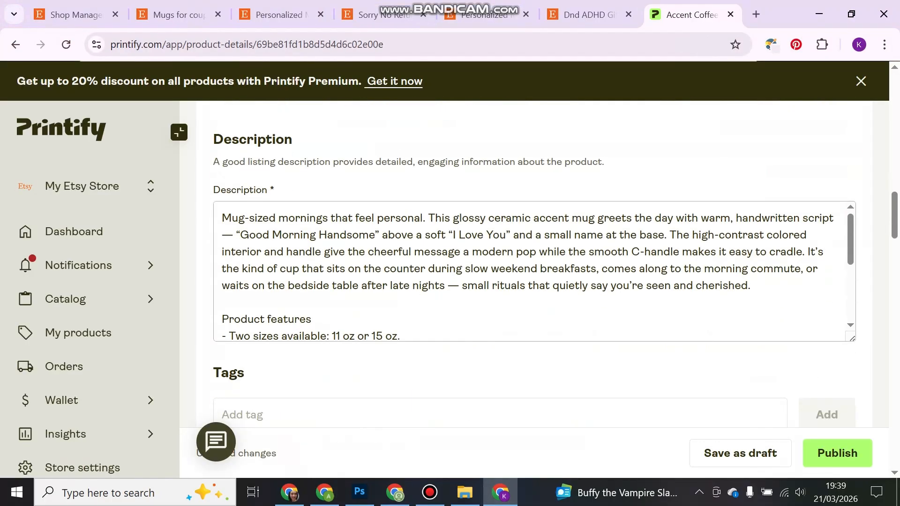
drag(750, 286, 222, 218)
scroll(534, 271, up, 2)
key(ctrl+v)
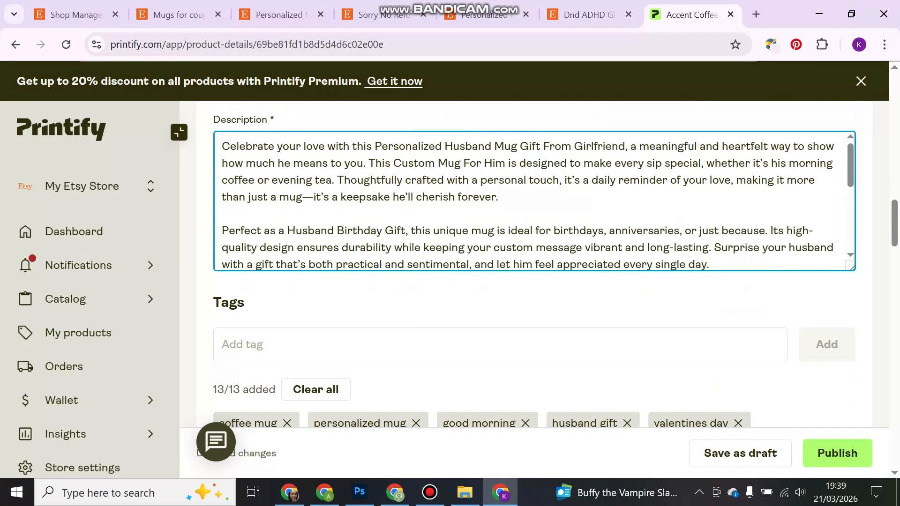
scroll(535, 202, down, 2)
scroll(534, 202, up, 1)
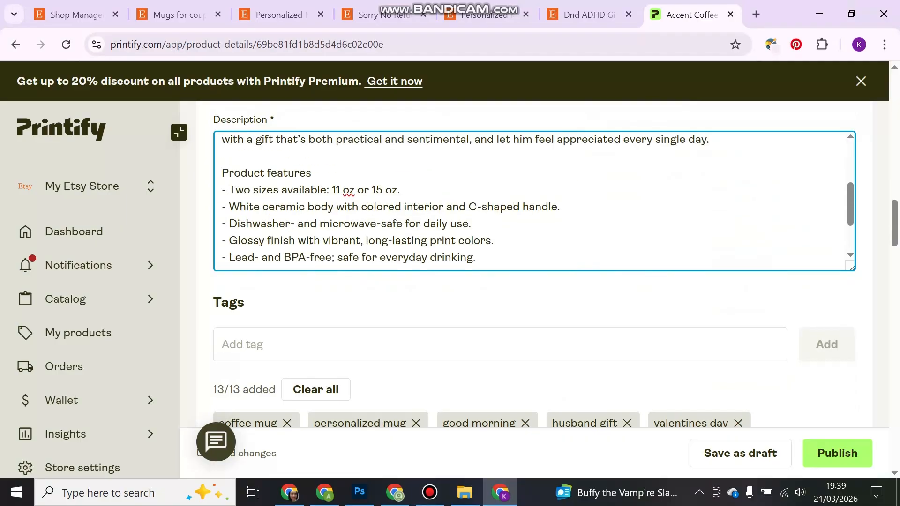
Step: Clear all the existing tags from the Printify listing and make the tag entry ready for new ones
scroll(225, 173, down, 5)
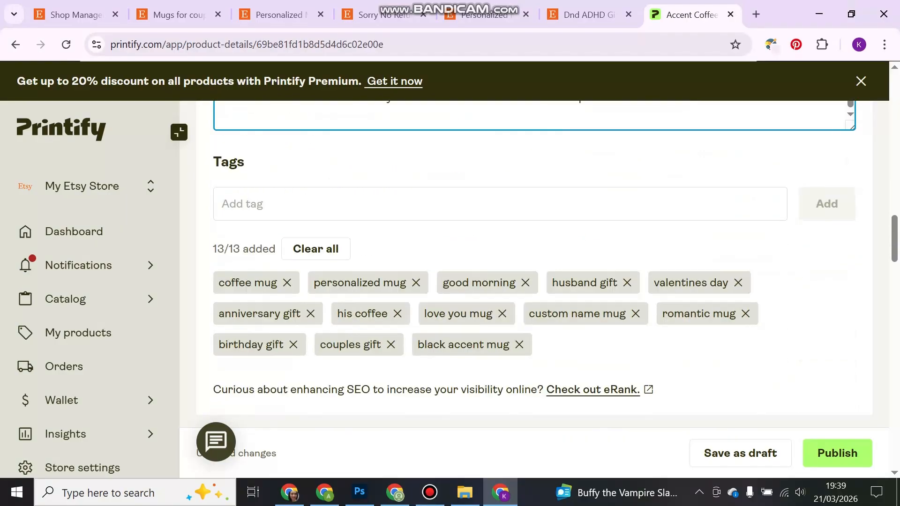
click(316, 178)
scroll(319, 225, up, 2)
scroll(318, 225, down, 1)
click(318, 204)
Step: Return to ChatGPT and ask it to make the tags 20 characters or less
click(324, 492)
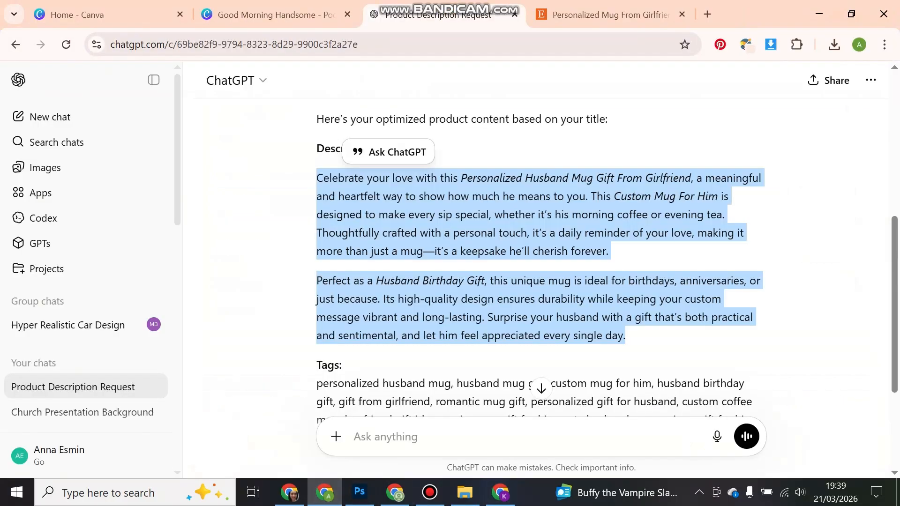
scroll(412, 295, down, 4)
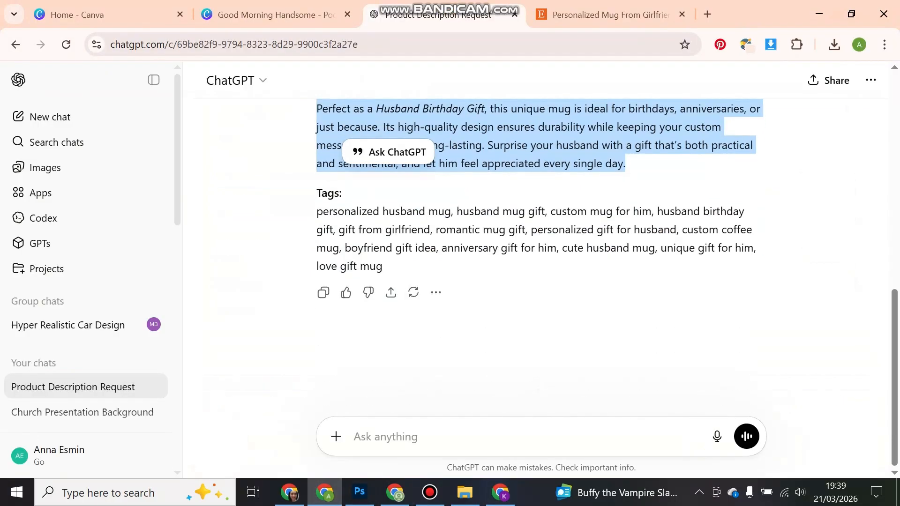
click(403, 436)
text(make te)
text(\)
key(BackSpace)
key(BackSpace)
text(he tags )
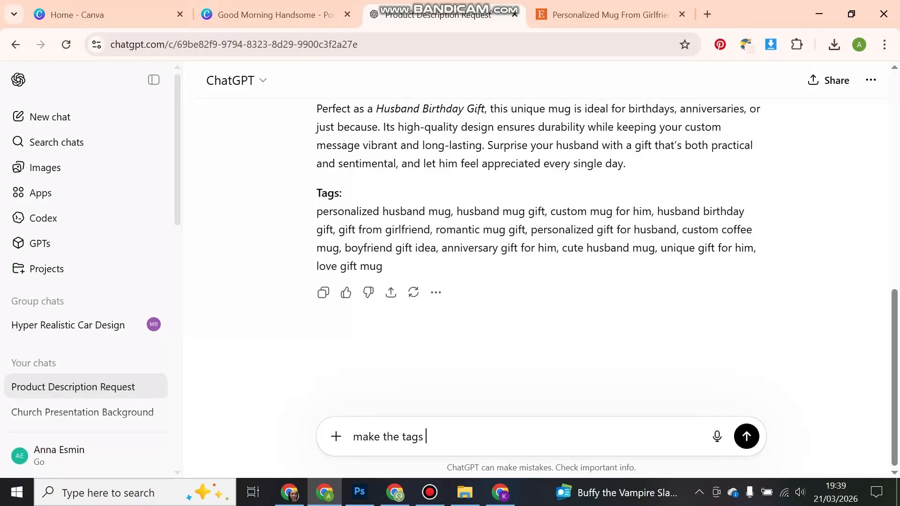
text(20 characters or less)
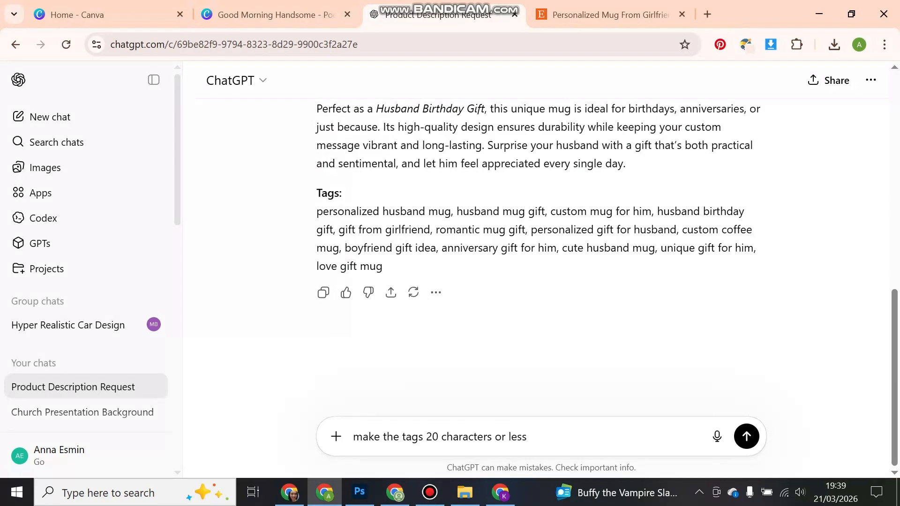
key(Return)
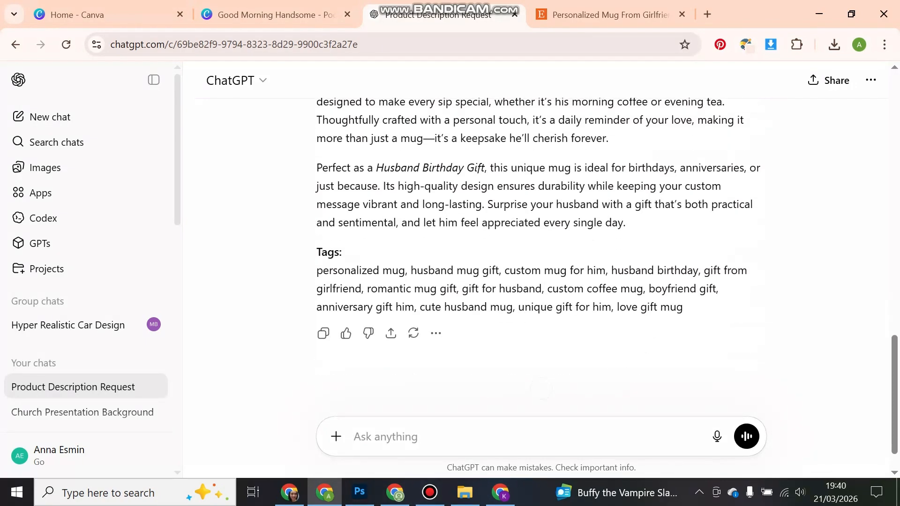
Step: Copy the keyword "husband gifts" from the eRank results and add it as a tag in the Printify listing
drag(344, 252, 683, 307)
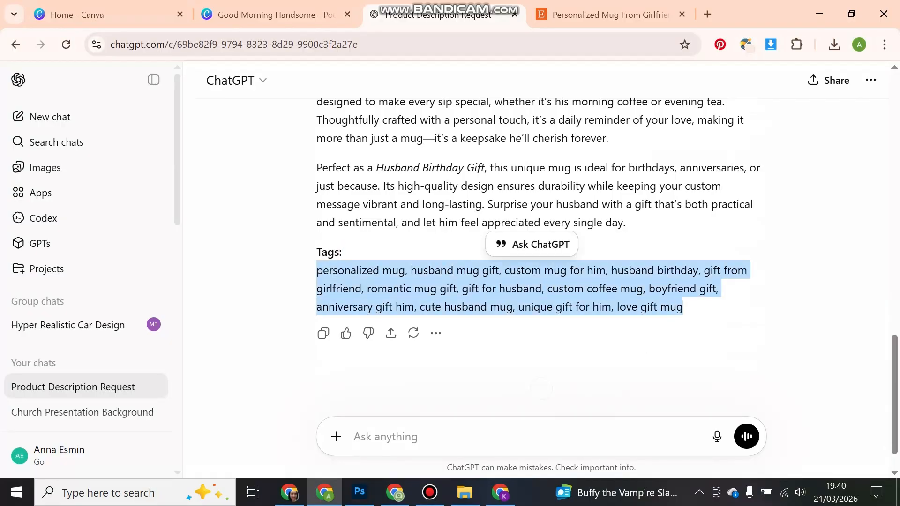
click(403, 375)
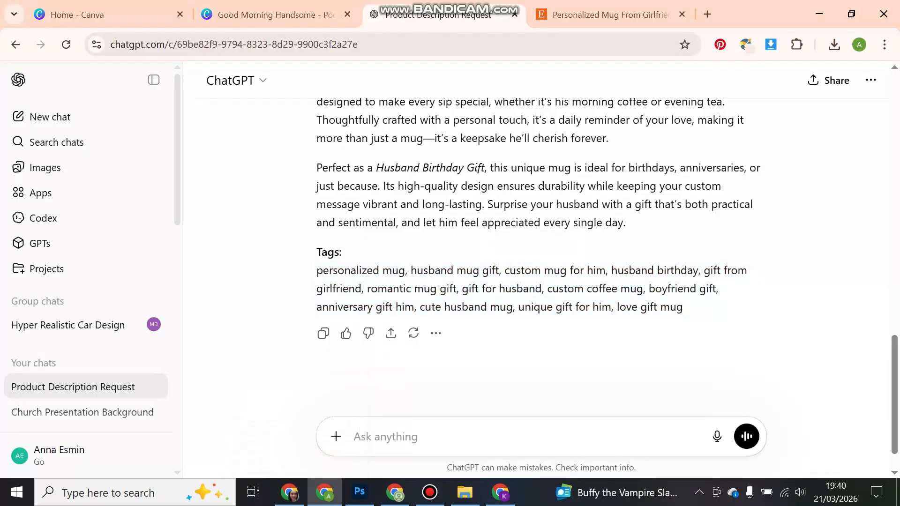
click(290, 492)
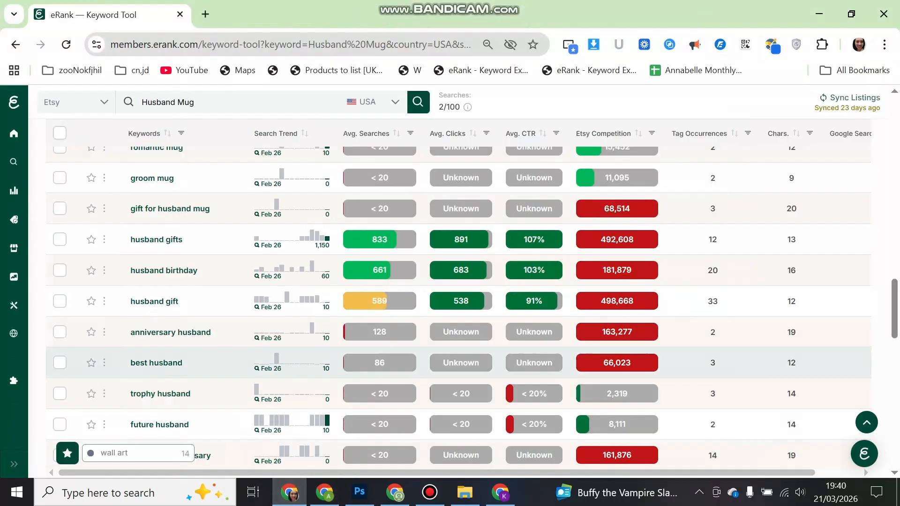
drag(184, 240, 130, 240)
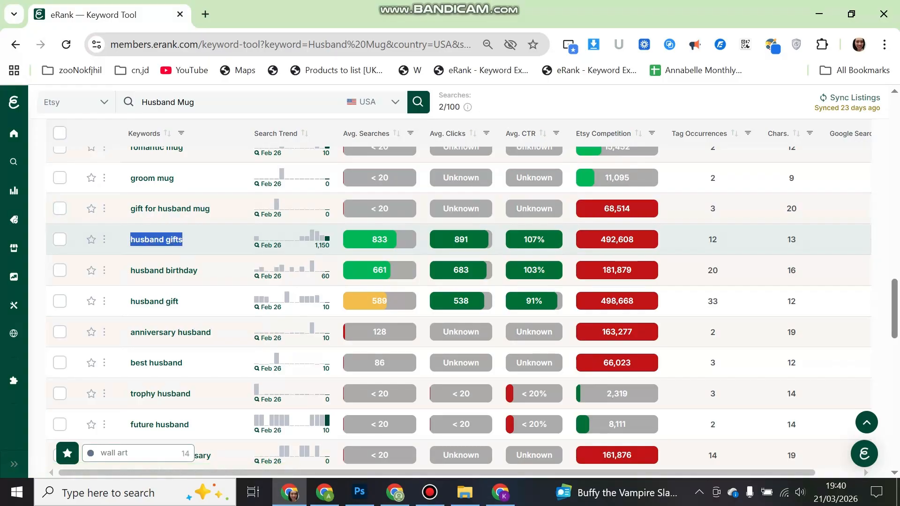
key(ctrl+c)
key(alt+Tab)
key(ctrl+v)
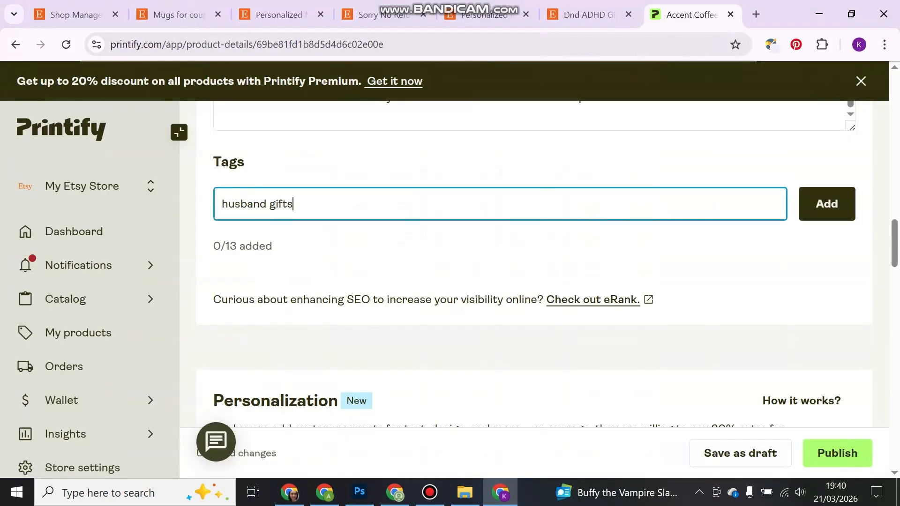
key(Return)
Step: Replace the "husband gifts" tag in Printify with the full tag list copied from ChatGPT
key(alt+Tab)
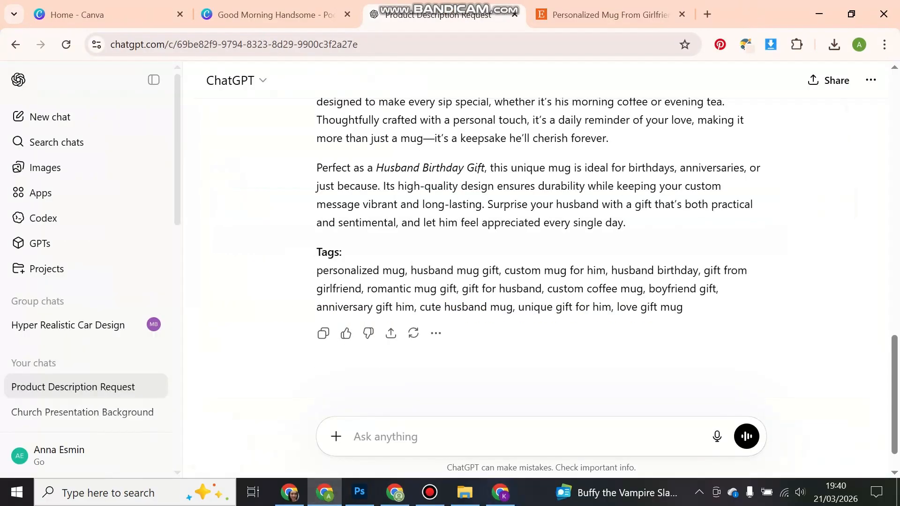
drag(316, 270, 683, 307)
key(ctrl+c)
key(alt+Tab)
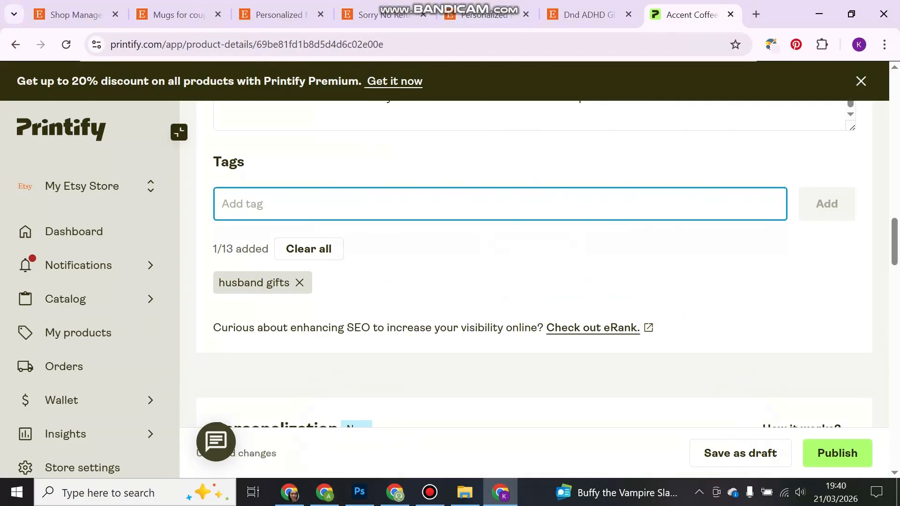
click(299, 282)
click(300, 204)
key(ctrl+v)
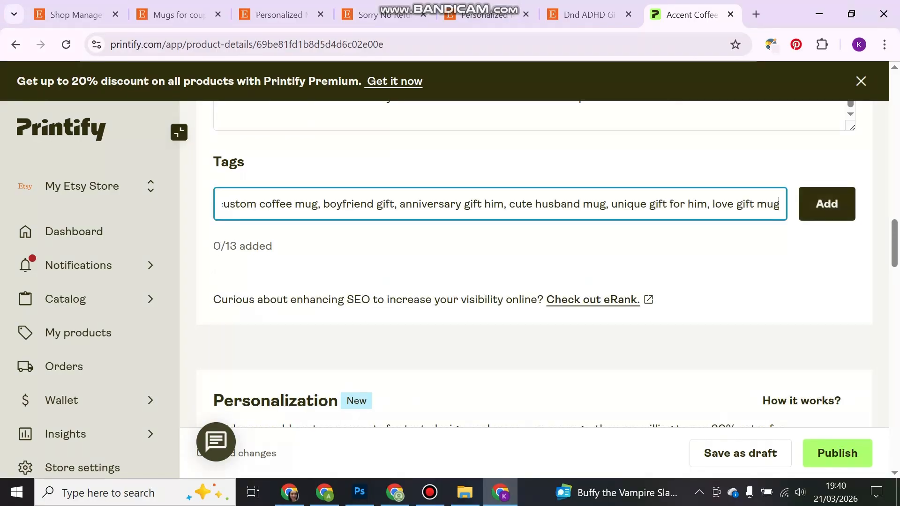
key(Return)
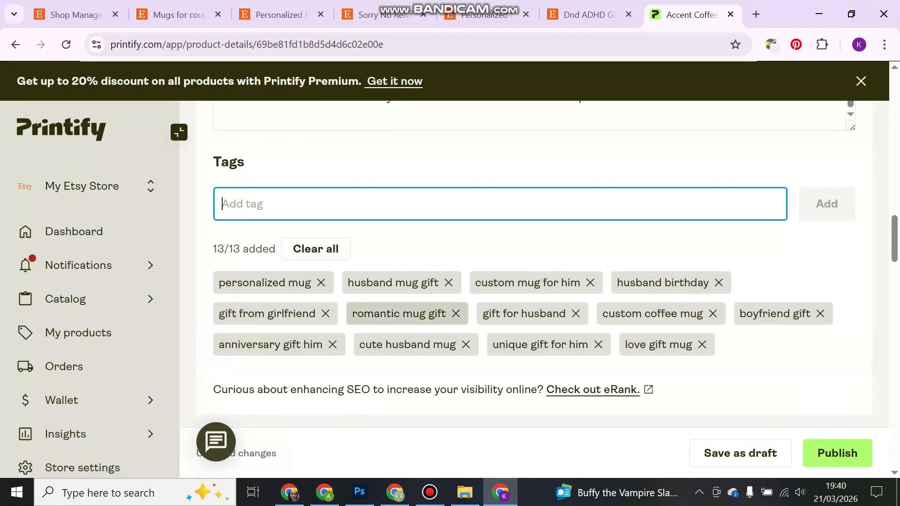
Step: Replace the "love gift mug" tag with "hubby gift mug"
scroll(407, 313, down, 1)
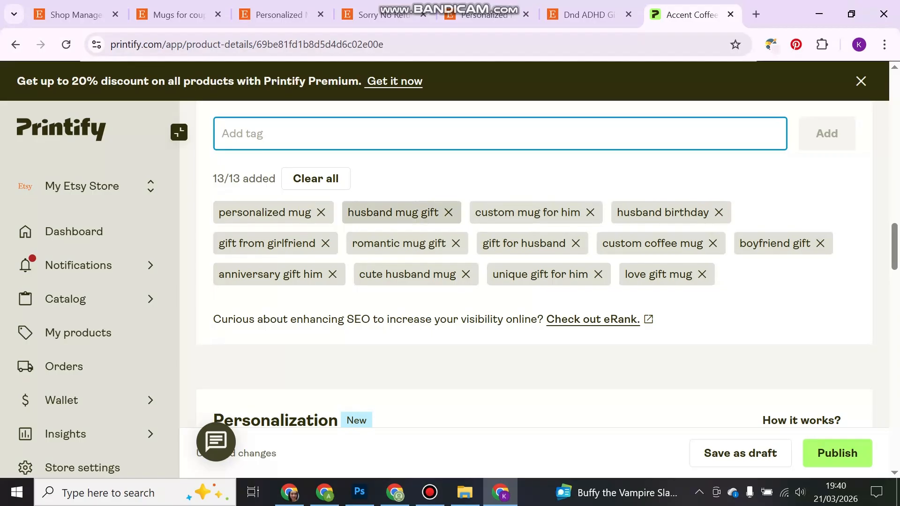
scroll(535, 263, down, 3)
scroll(534, 262, up, 3)
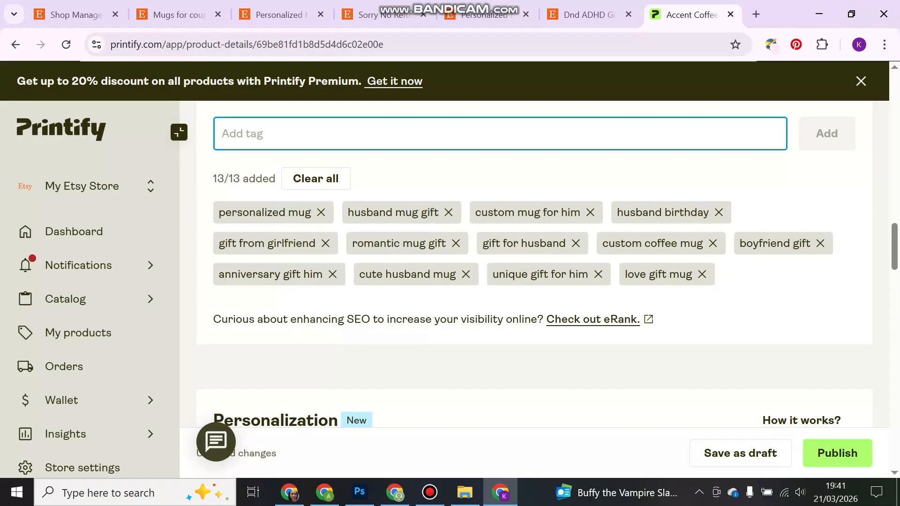
scroll(524, 243, down, 3)
scroll(524, 243, up, 3)
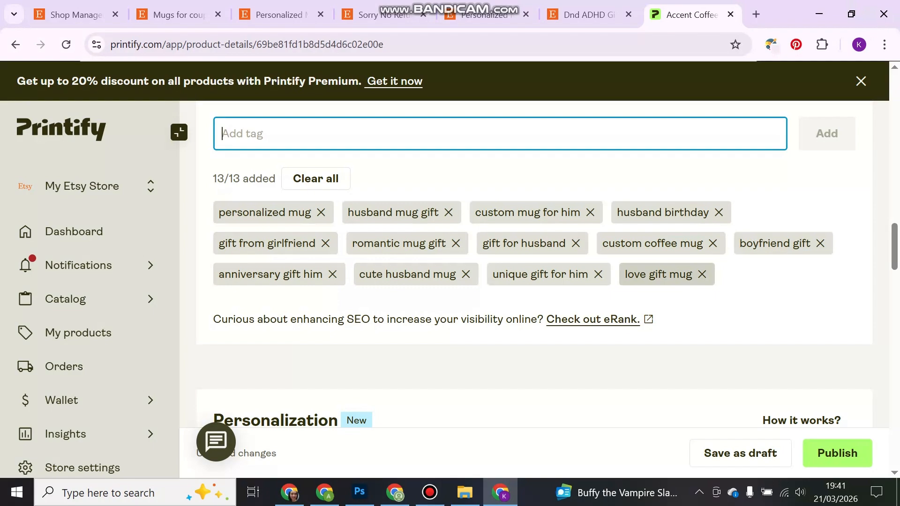
click(701, 274)
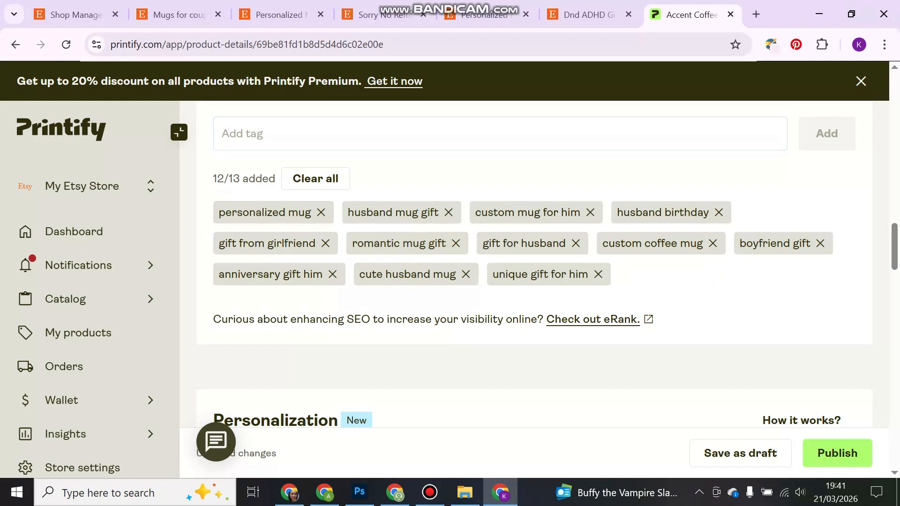
click(500, 134)
text(b)
key(BackSpace)
text(hubby )
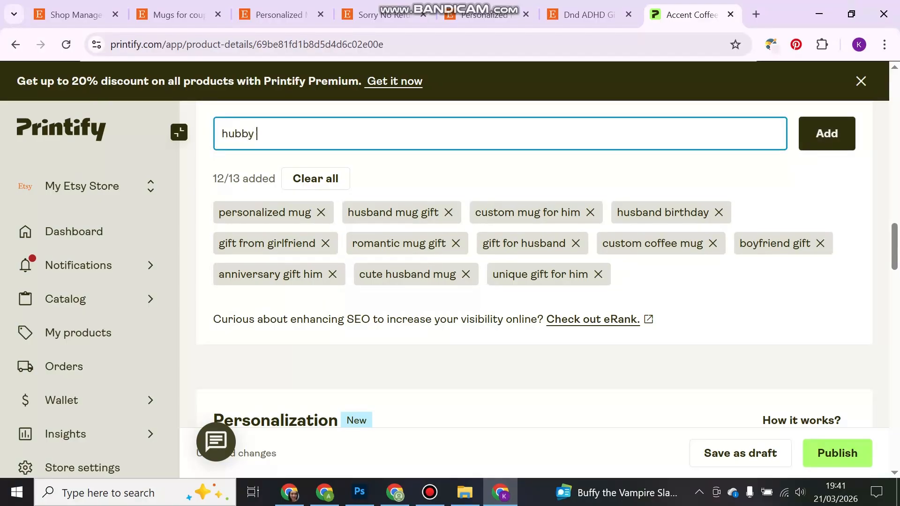
text(gift mug)
key(Return)
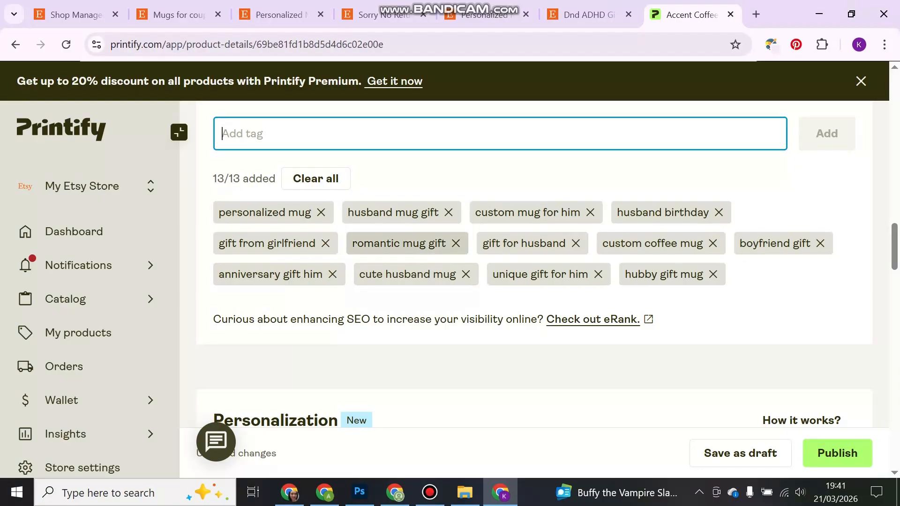
Step: Review the shipping methods, shipping profile and detailed pricing table of the Printify listing
scroll(338, 206, down, 1)
scroll(535, 267, down, 8)
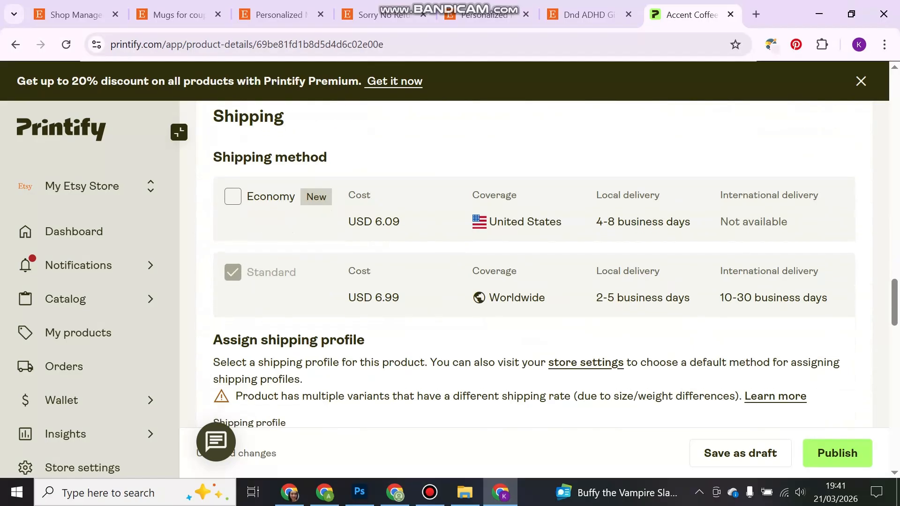
scroll(535, 267, up, 3)
scroll(534, 268, down, 5)
scroll(534, 267, up, 3)
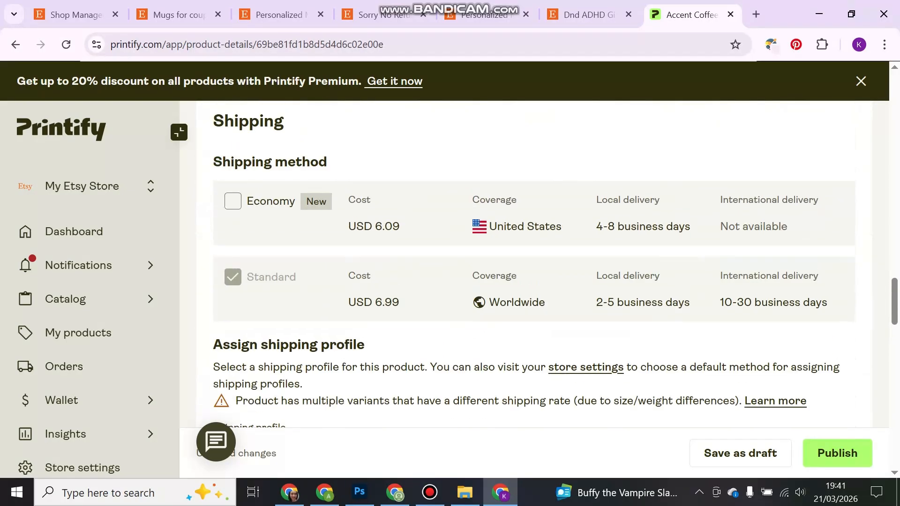
scroll(534, 267, down, 6)
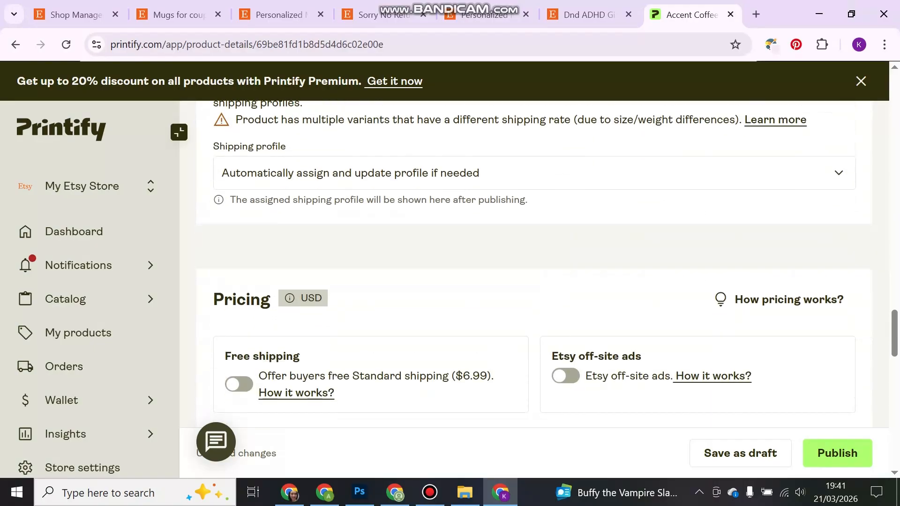
scroll(534, 267, down, 6)
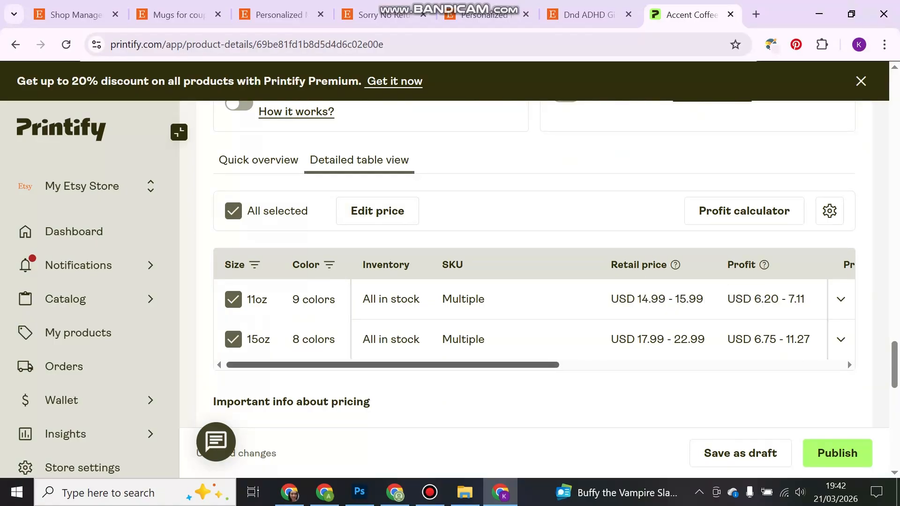
scroll(534, 319, right, 3)
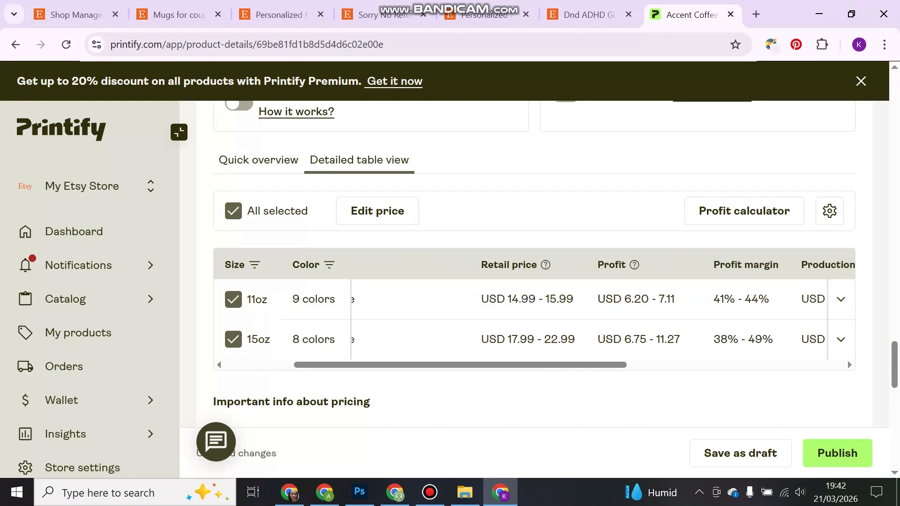
Step: Check the mug prices among the Etsy shop's active listings and set the 11oz retail price to USD 24.56 in Printify
click(70, 14)
click(55, 166)
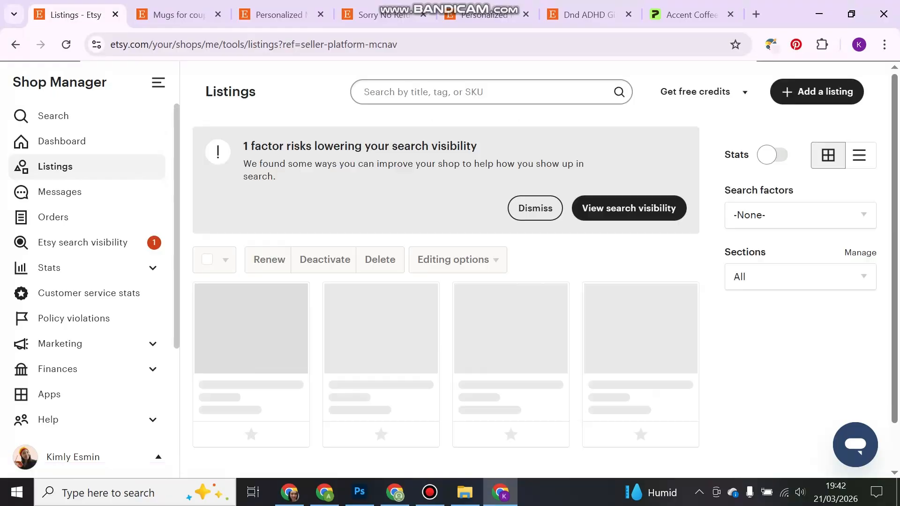
scroll(378, 317, down, 1)
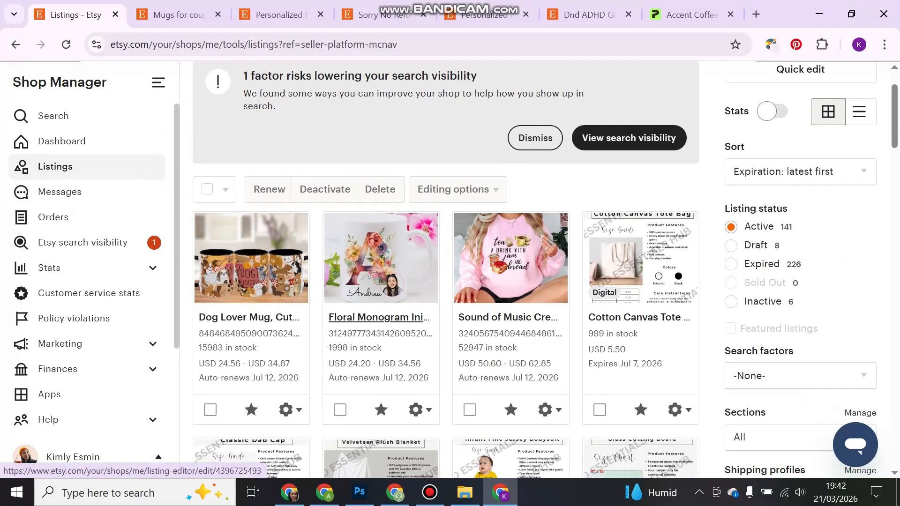
click(689, 14)
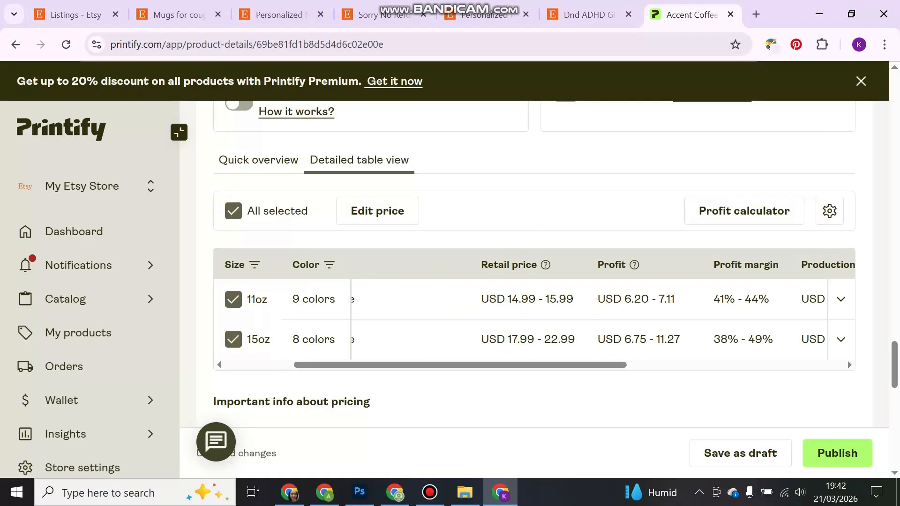
double_click(538, 299)
text(24.56)
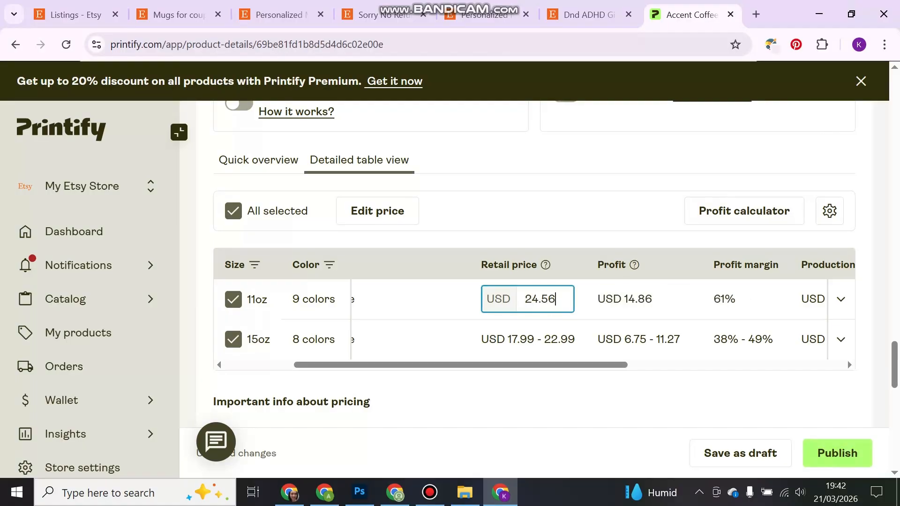
Step: Check the Etsy mug listings' upper prices again and set the 15oz retail price to USD 34.56 in Printify
click(76, 14)
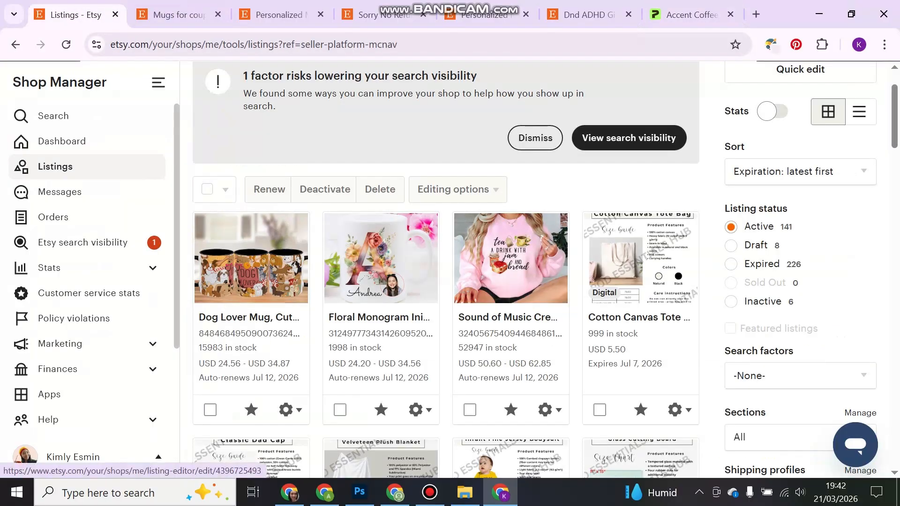
click(689, 15)
click(537, 340)
double_click(537, 339)
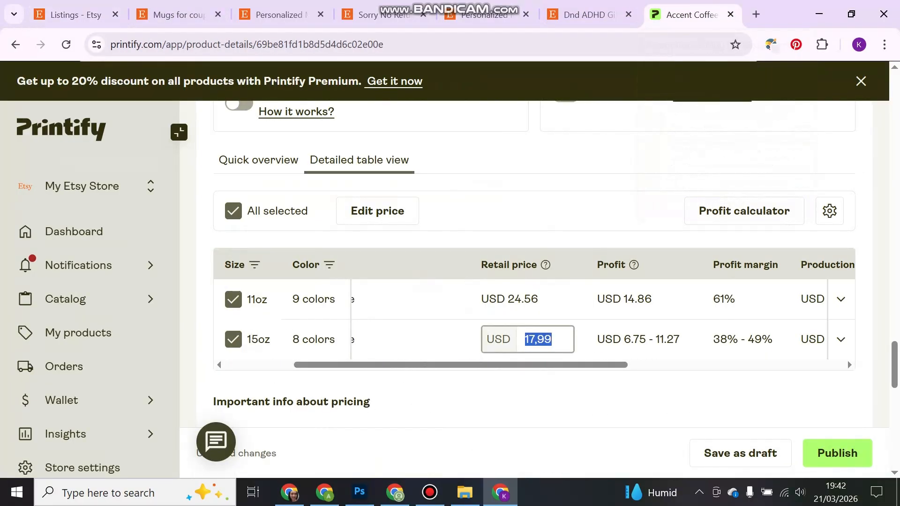
text(34.56)
key(Return)
Step: Review the remaining publishing settings, publish the mug to the Etsy store and check its entry in My Products
scroll(534, 262, down, 7)
scroll(535, 262, up, 6)
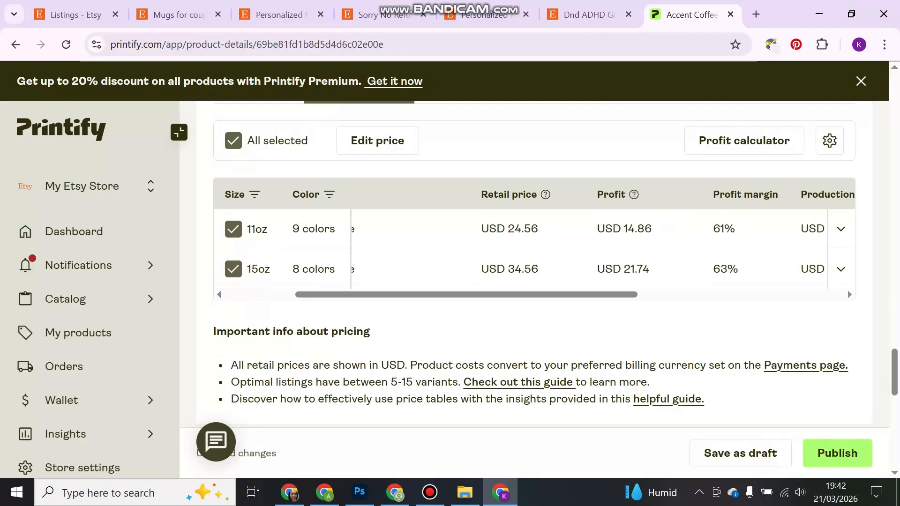
scroll(534, 281, down, 8)
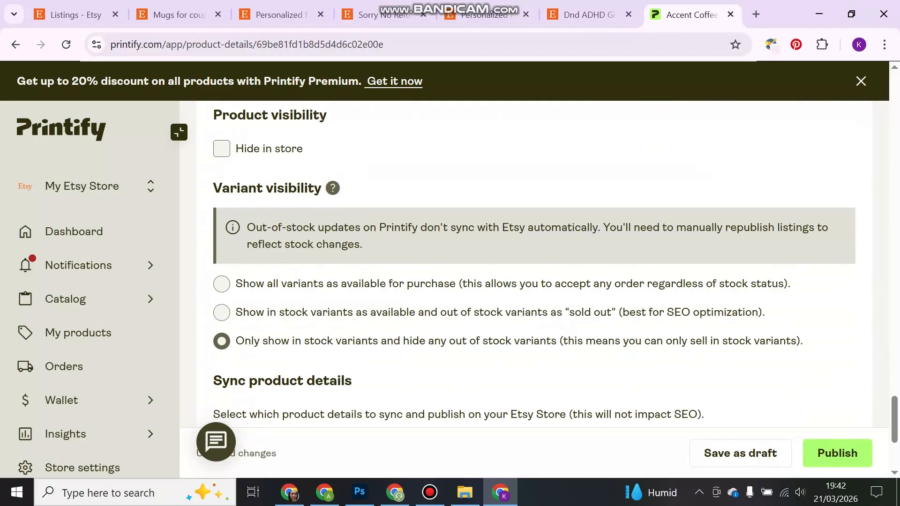
scroll(221, 149, down, 4)
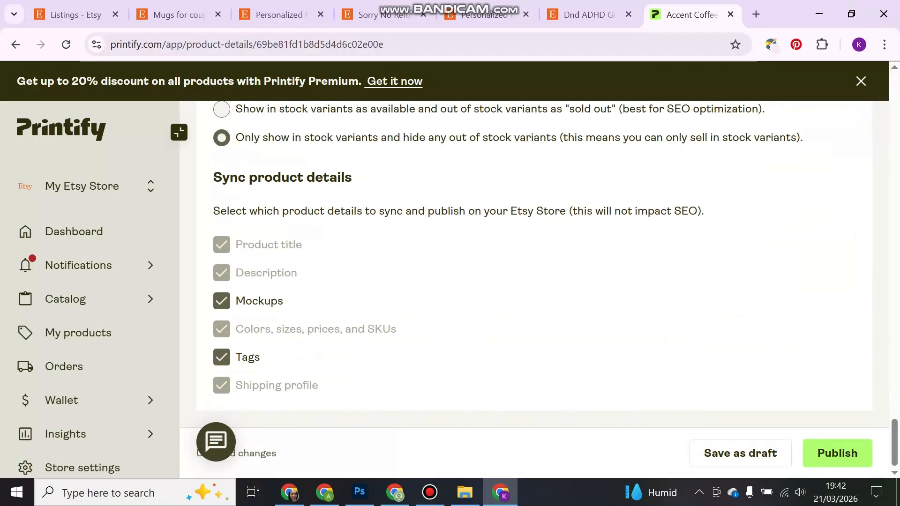
click(829, 449)
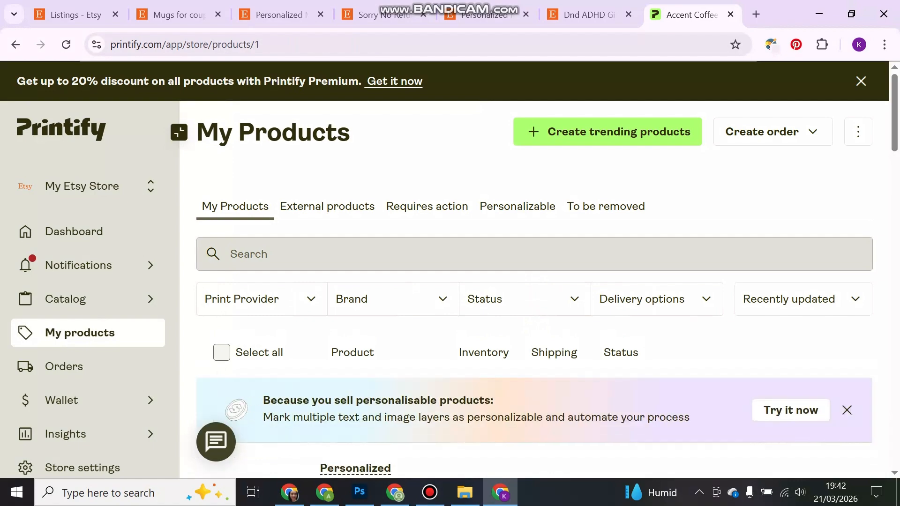
scroll(541, 332, down, 2)
scroll(534, 281, down, 3)
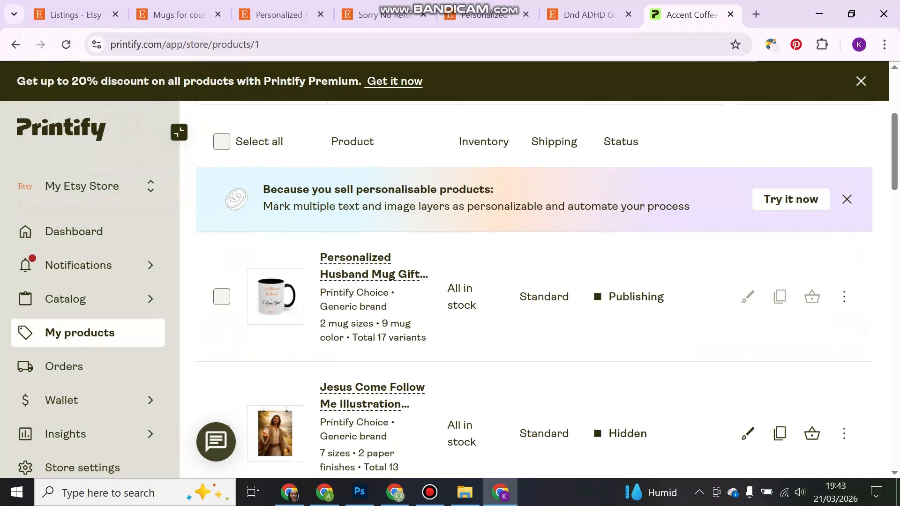
Step: Open the store management page, start connecting a new store with Etsy as the sales channel, and close the sign-in window
click(88, 186)
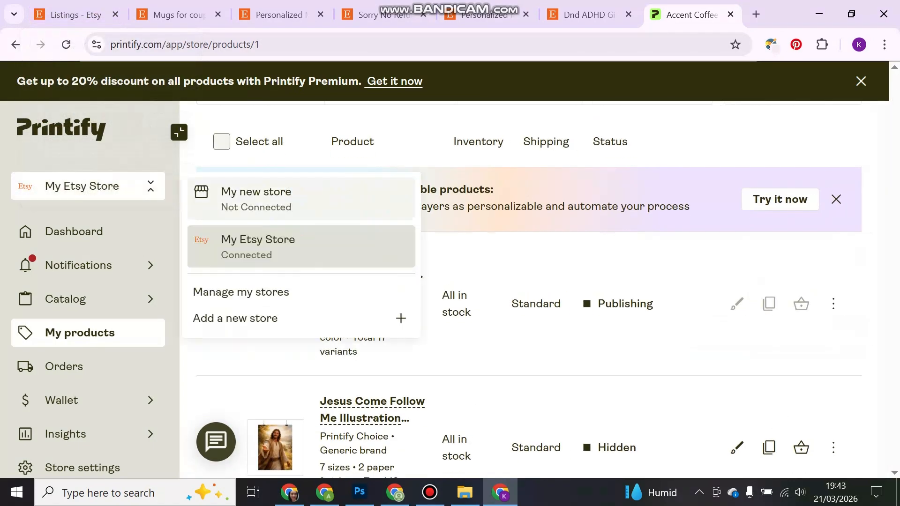
click(241, 292)
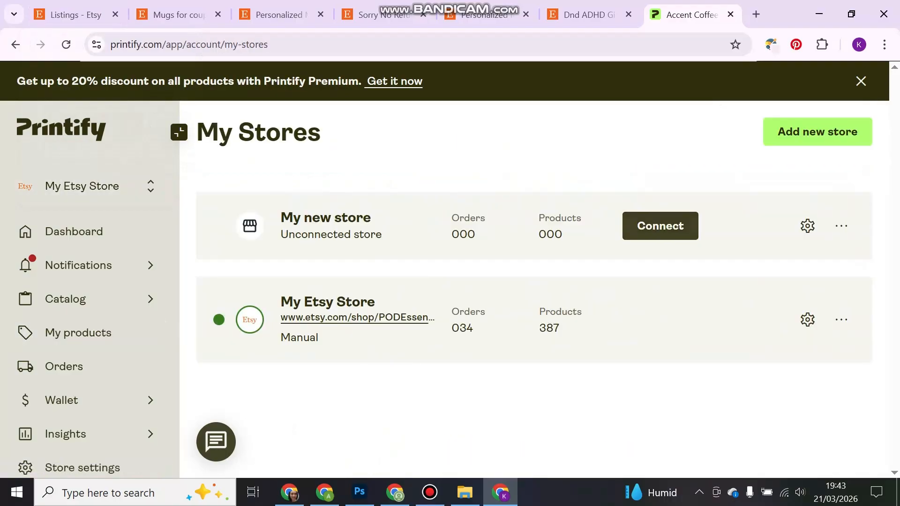
click(817, 133)
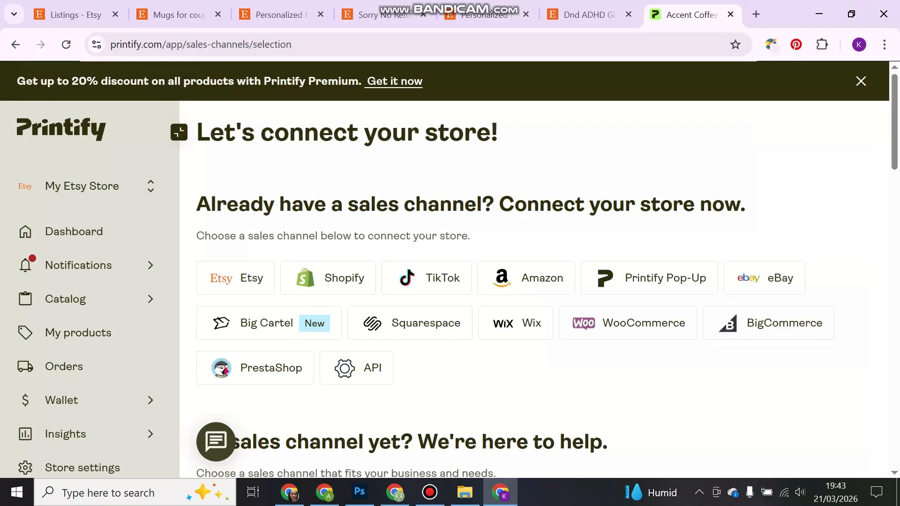
click(235, 278)
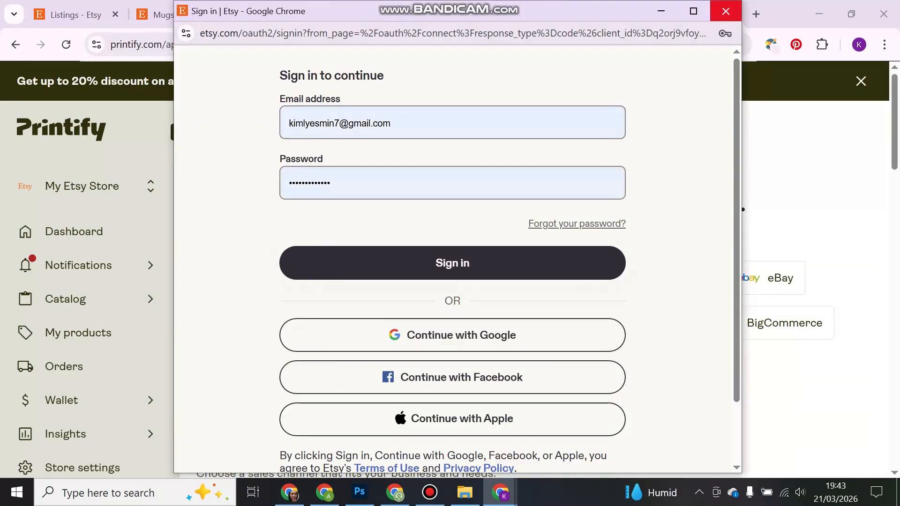
click(725, 11)
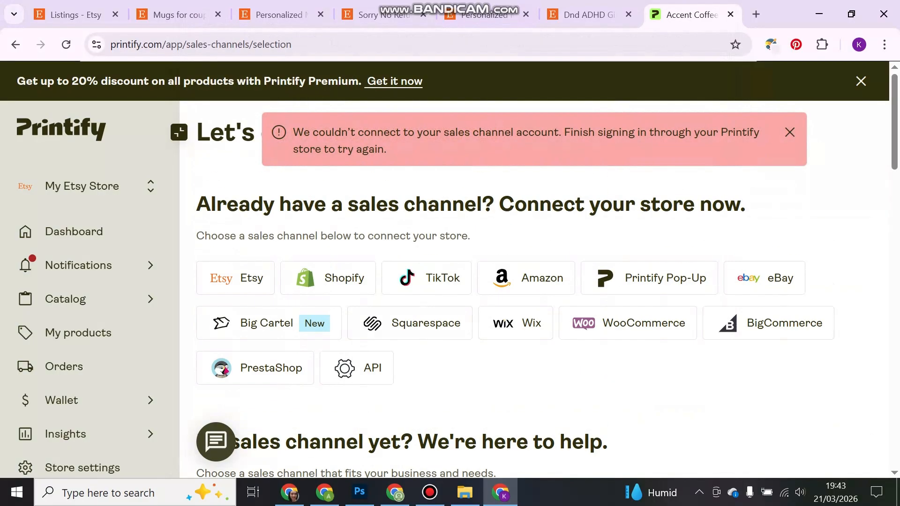
Step: Switch to the Etsy shop's listings, filter them to drafts and inspect the photos in the personalized husband mug draft
click(75, 15)
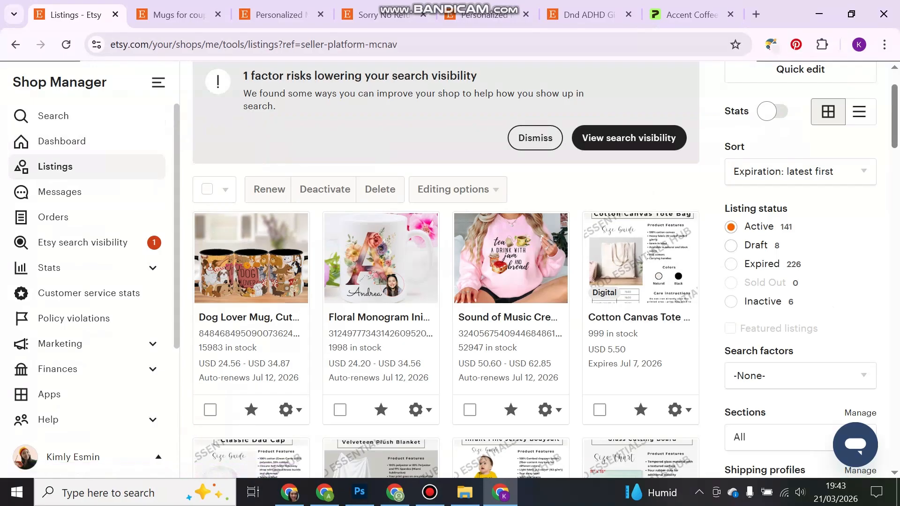
click(730, 245)
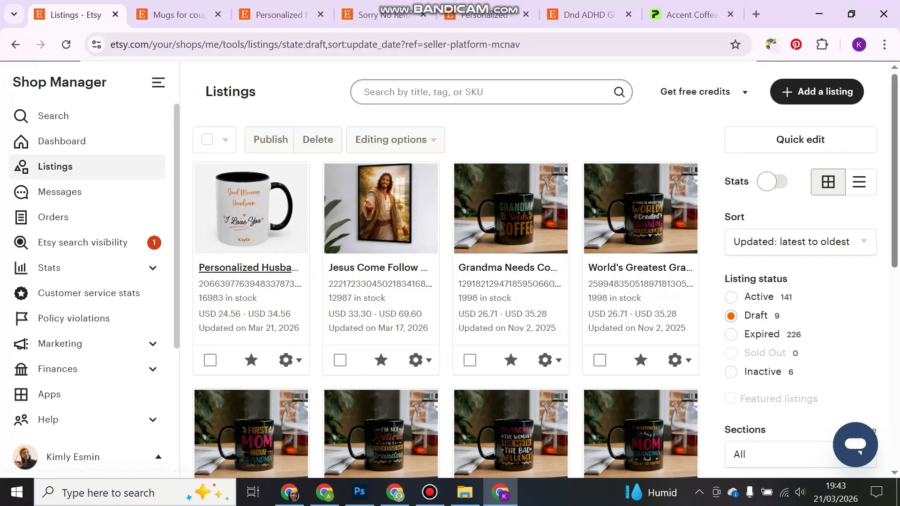
click(248, 268)
scroll(534, 281, down, 5)
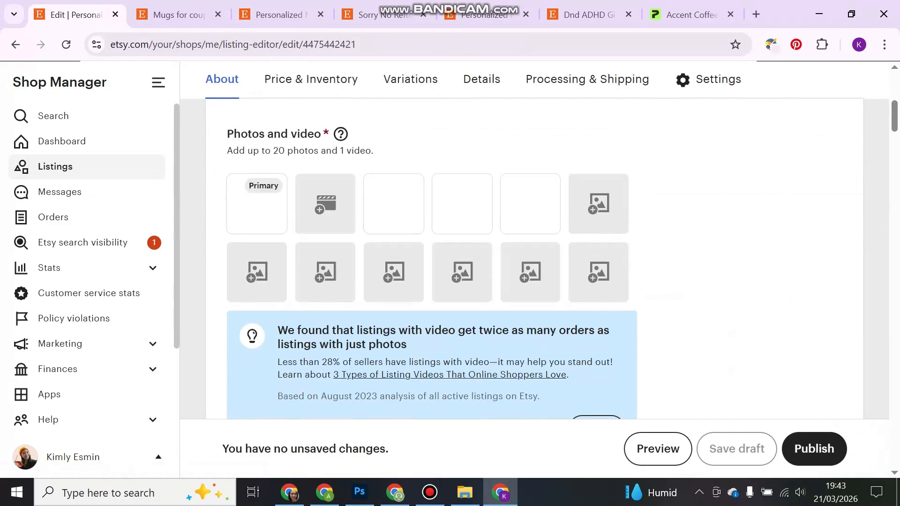
scroll(325, 272, up, 5)
Step: Return from the mug draft to the shop's listings and filter them to drafts again
click(223, 85)
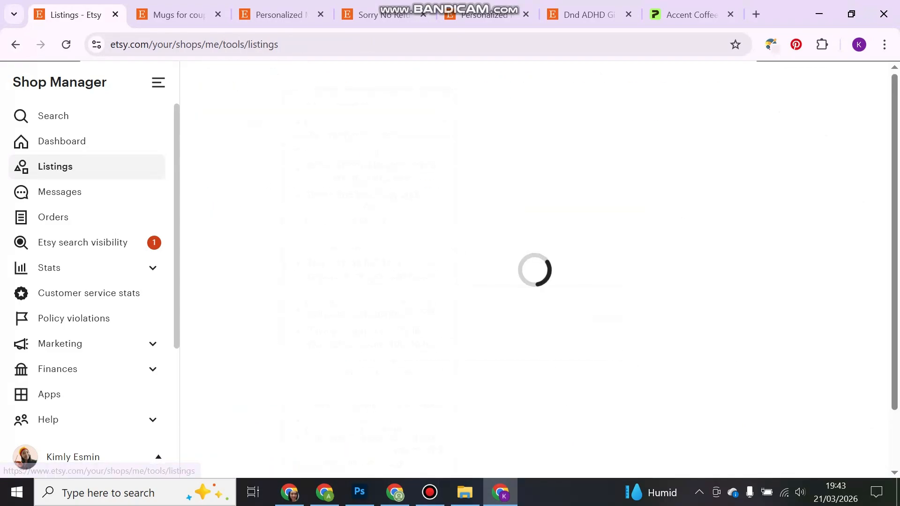
scroll(385, 314, down, 3)
scroll(539, 319, up, 1)
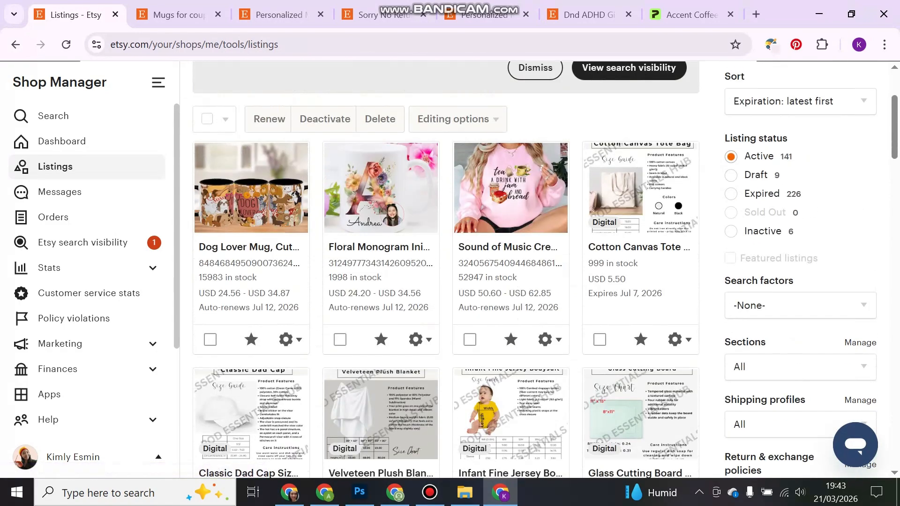
click(752, 174)
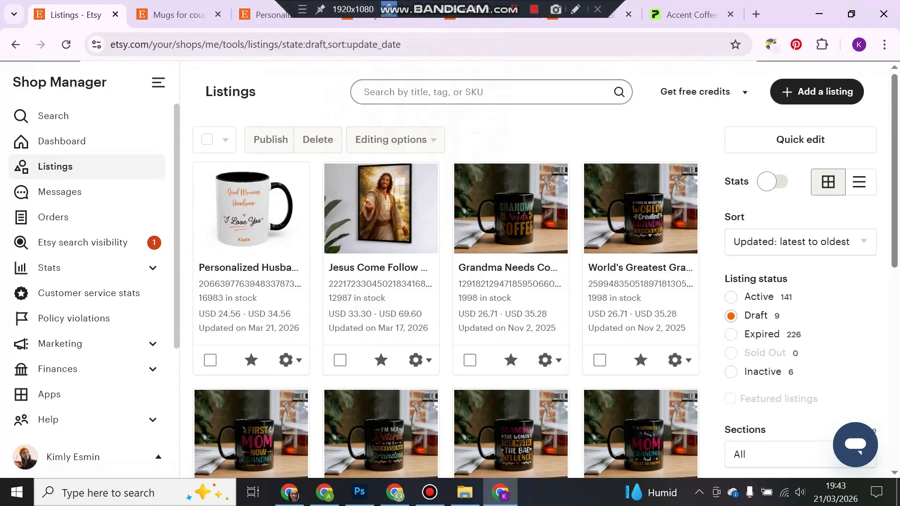
Step: Examine how other sellers present their mugs in the Etsy search results for mugs for couples
click(375, 14)
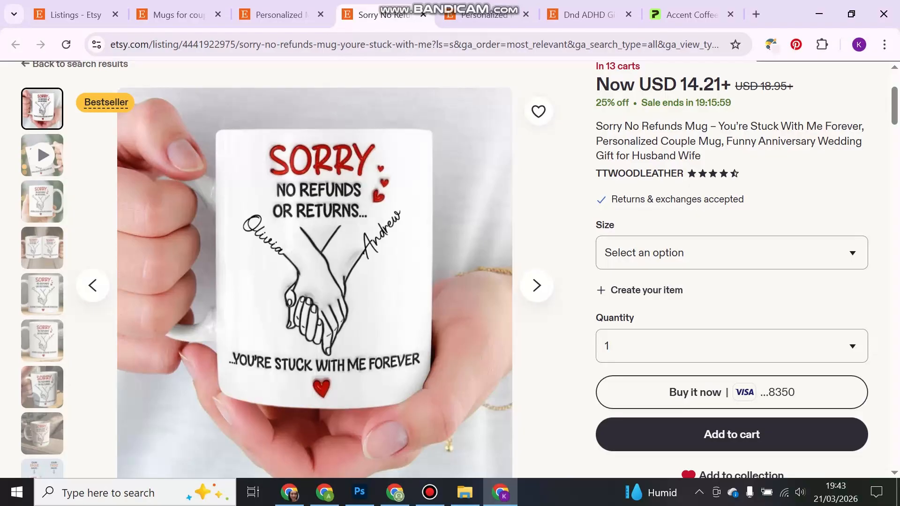
key(ctrl+shift+Tab)
key(ctrl+shift+Tab)
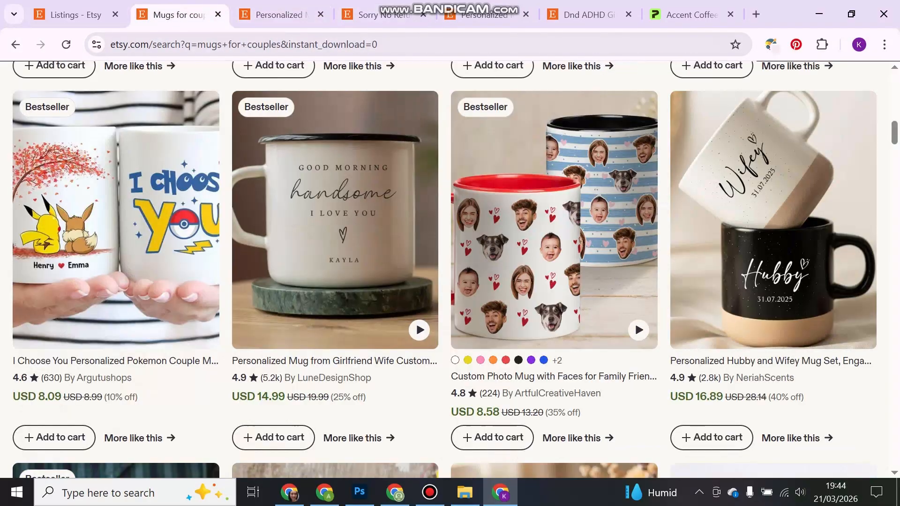
scroll(553, 234, down, 6)
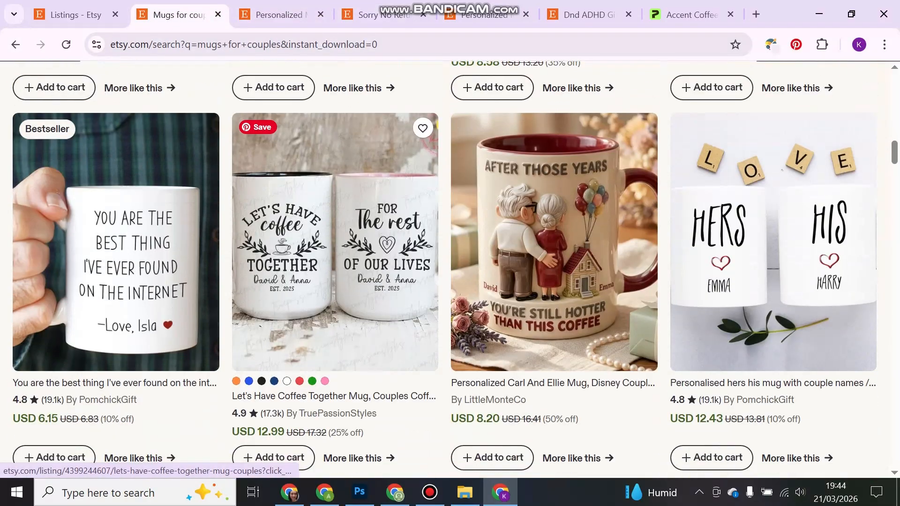
Step: Switch to the Good Morning Handsome design in Canva and add a blank second page
click(325, 492)
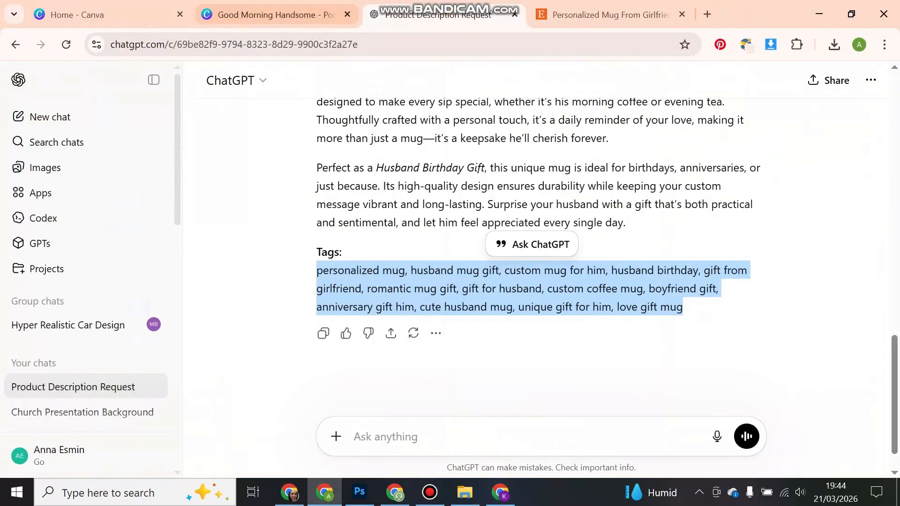
click(108, 15)
key(Escape)
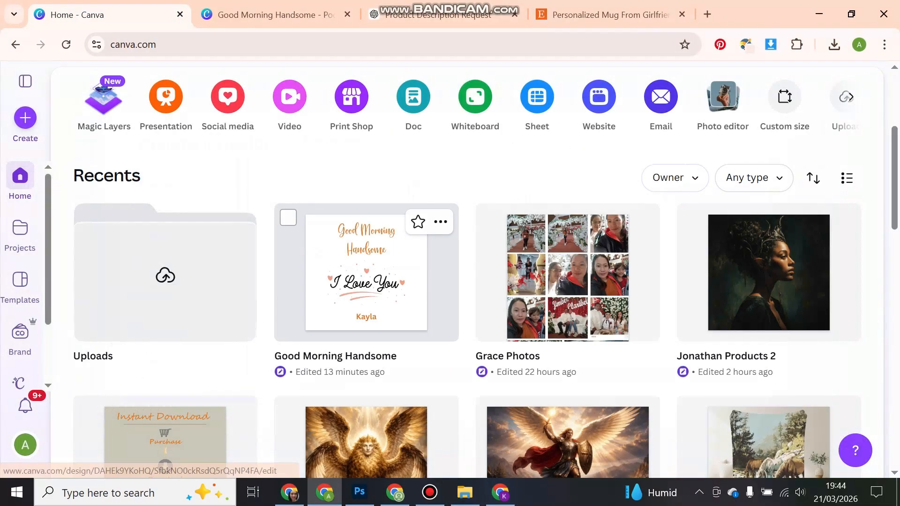
click(378, 277)
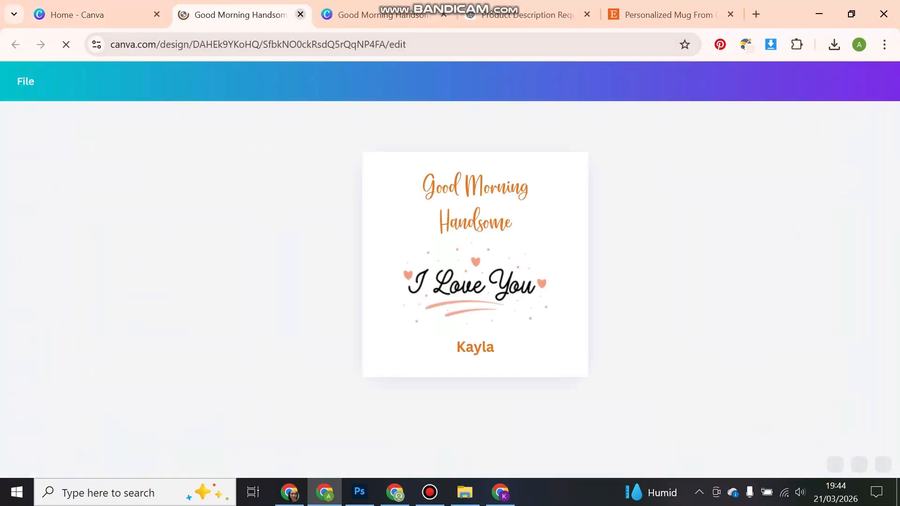
click(300, 14)
click(253, 15)
click(574, 425)
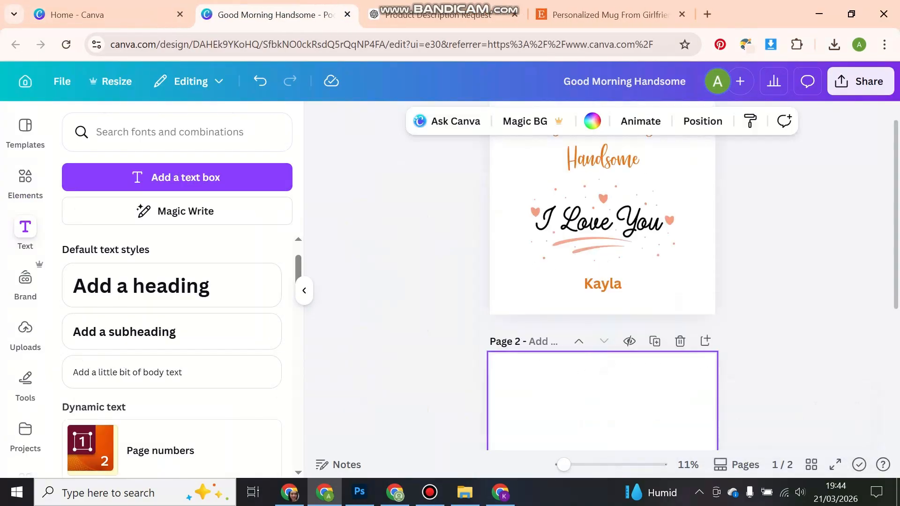
Step: Search the design elements for "mug mockups"
click(25, 183)
click(171, 133)
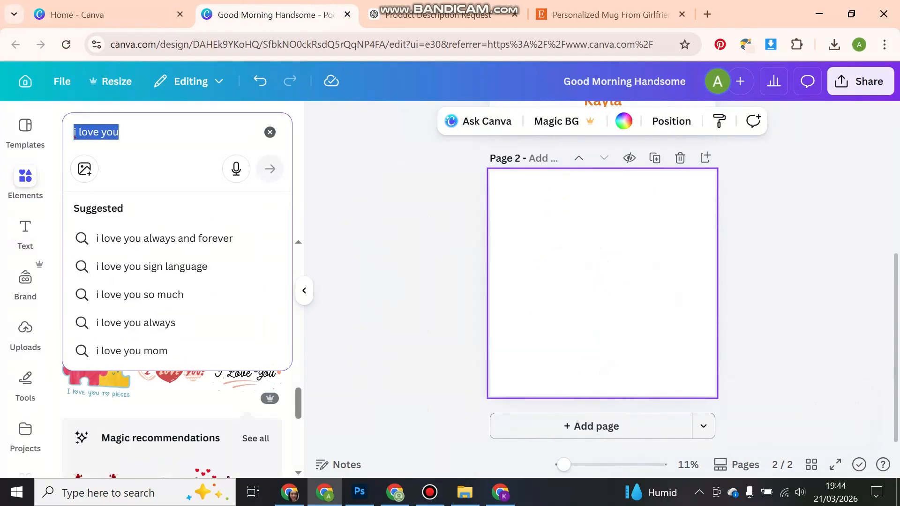
text(mug moc)
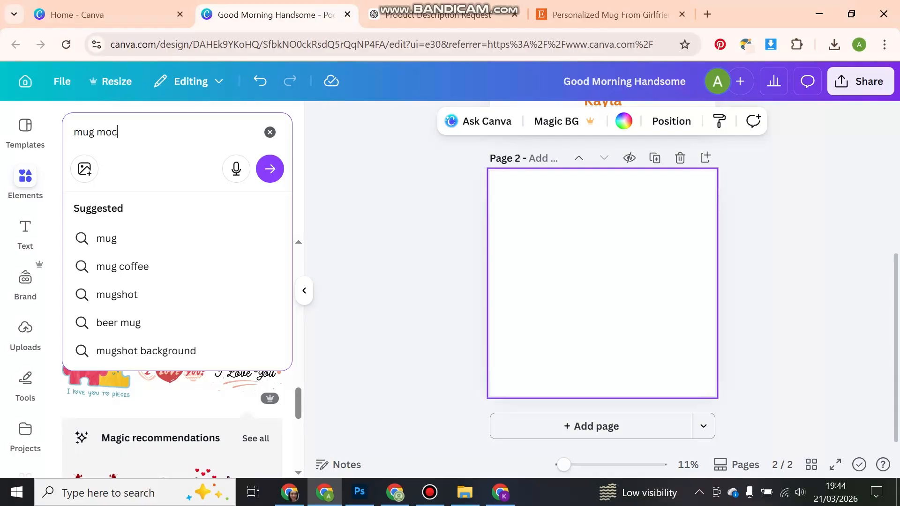
text(kups)
key(Return)
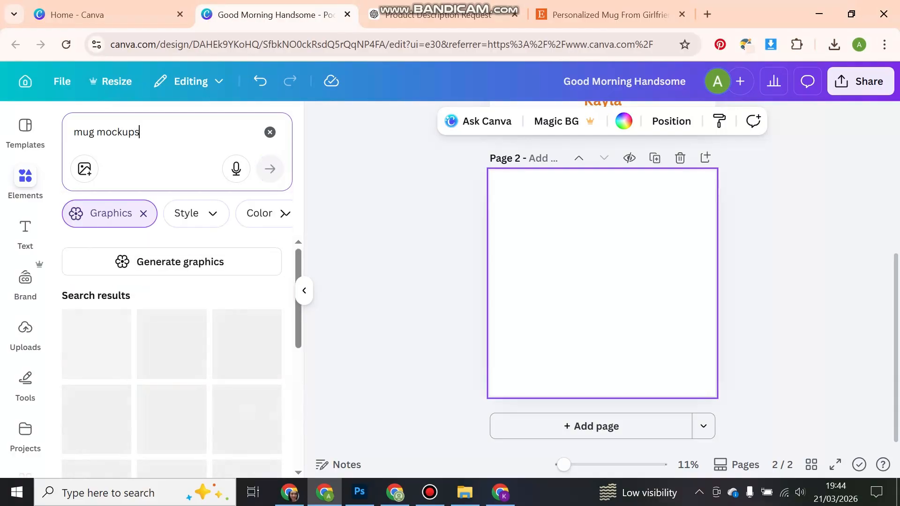
Step: Remove the Graphics filter from the mug search and show all results of the Mockups category
scroll(171, 356, down, 9)
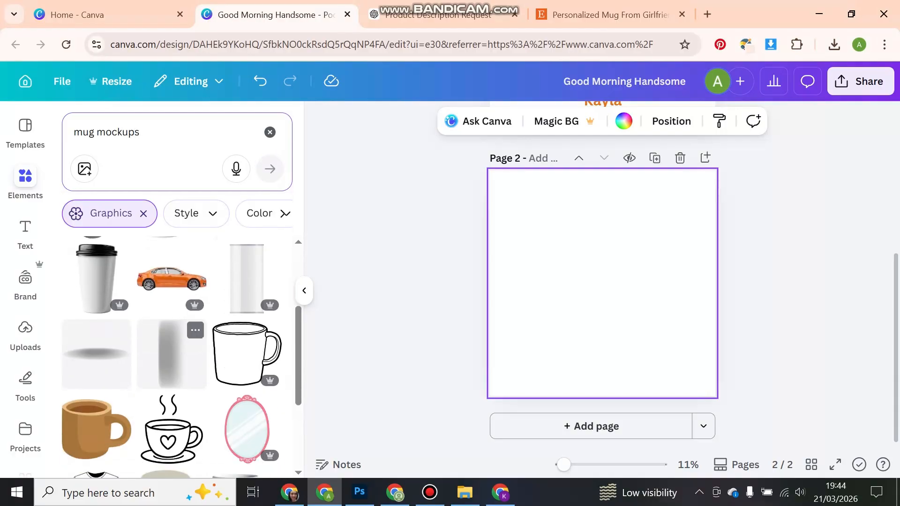
scroll(171, 346, down, 2)
scroll(171, 346, up, 9)
click(143, 214)
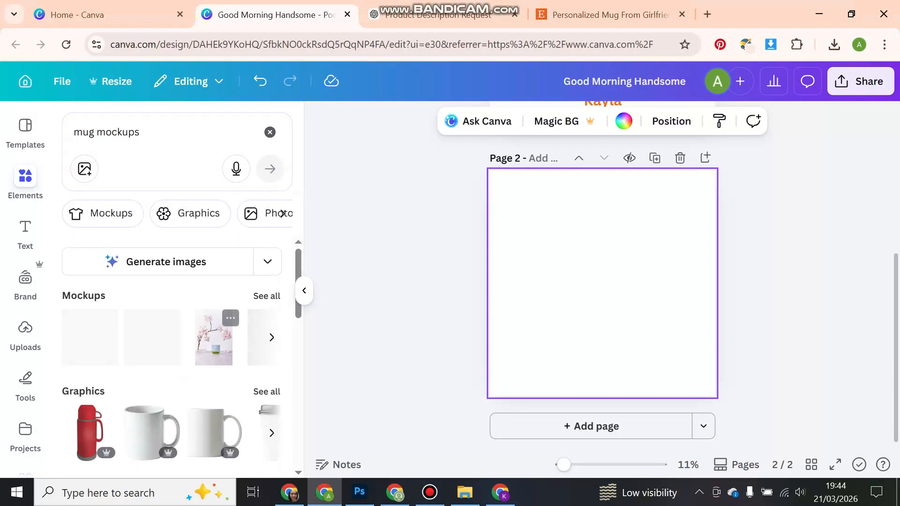
click(266, 296)
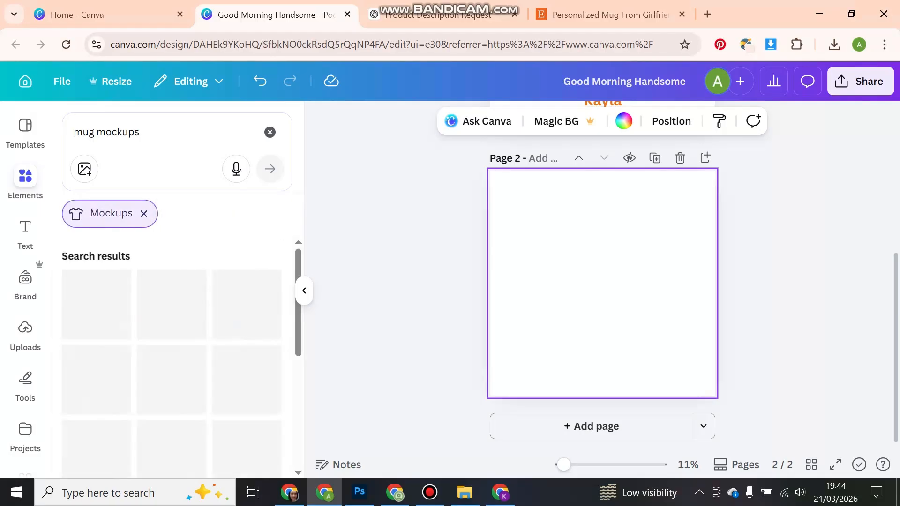
Step: Browse the mug mockups for a template that suits the Good Morning Handsome design
scroll(211, 324, down, 3)
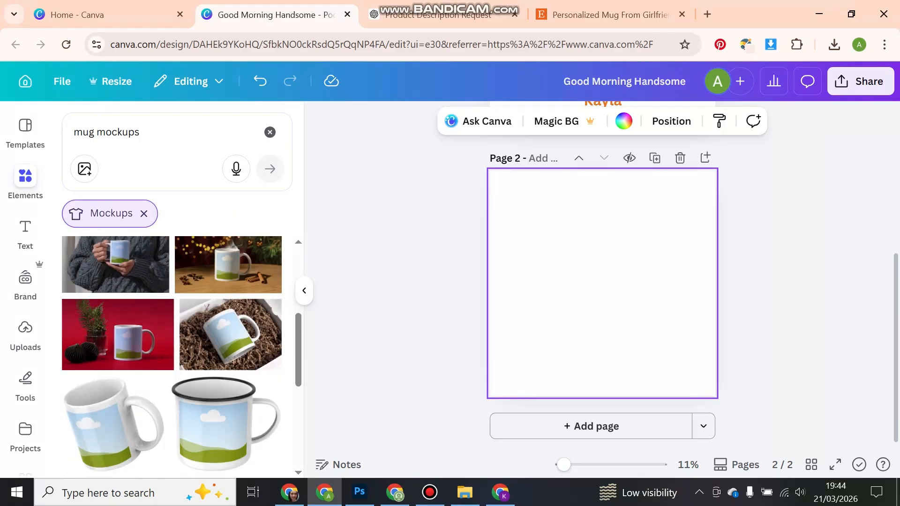
scroll(224, 321, down, 3)
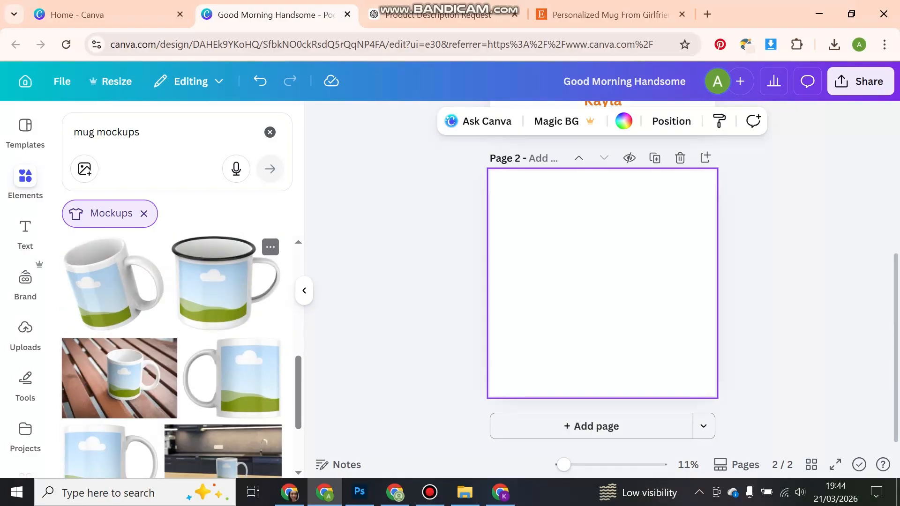
scroll(225, 321, up, 3)
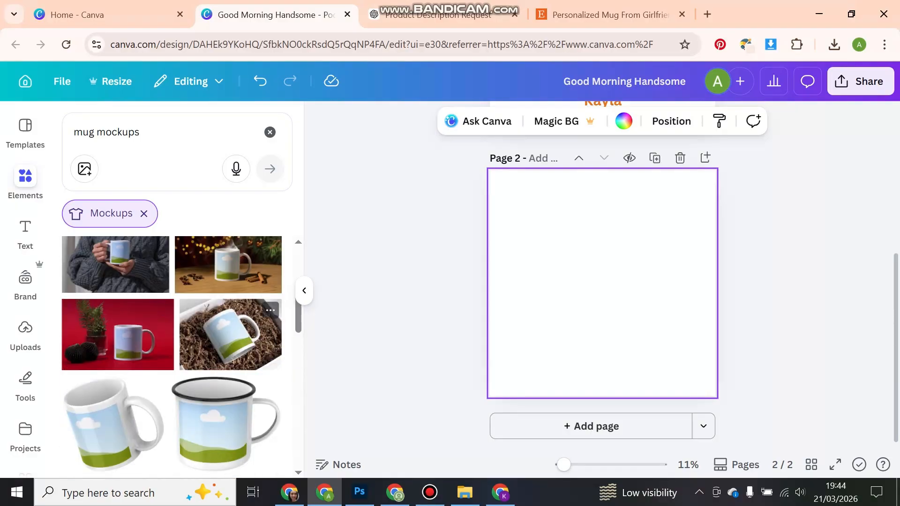
scroll(172, 358, down, 1)
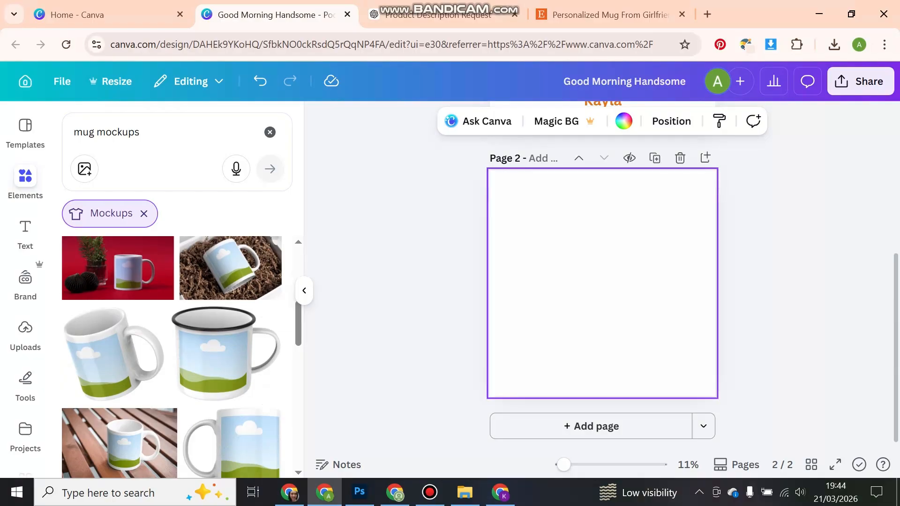
scroll(602, 283, up, 1)
scroll(602, 283, down, 1)
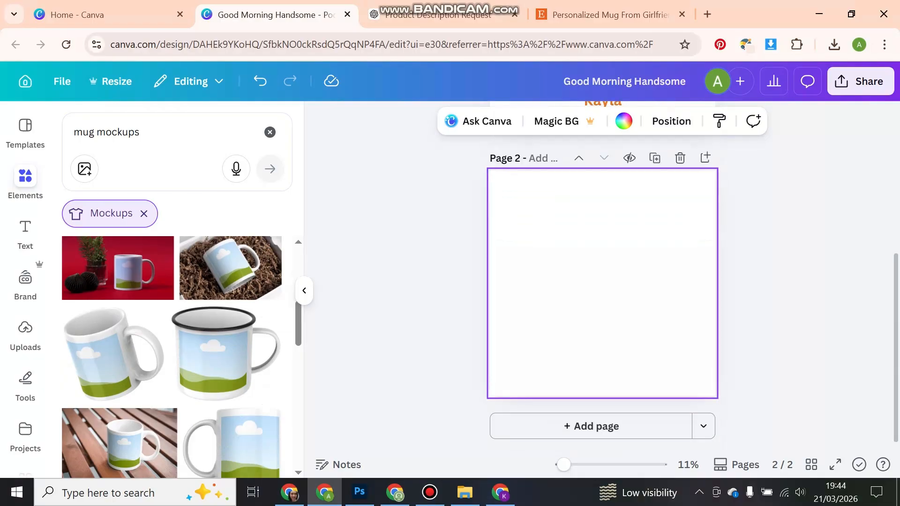
click(430, 492)
click(429, 493)
scroll(171, 357, down, 3)
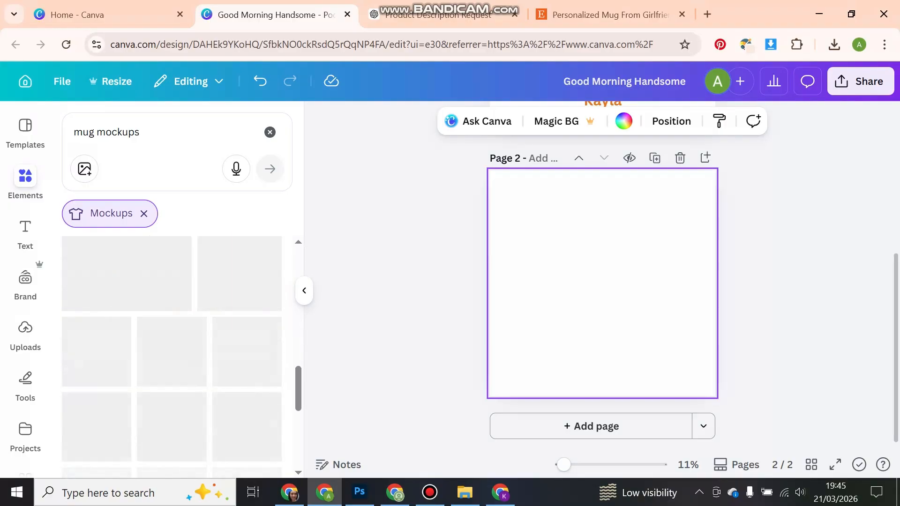
scroll(159, 389, down, 3)
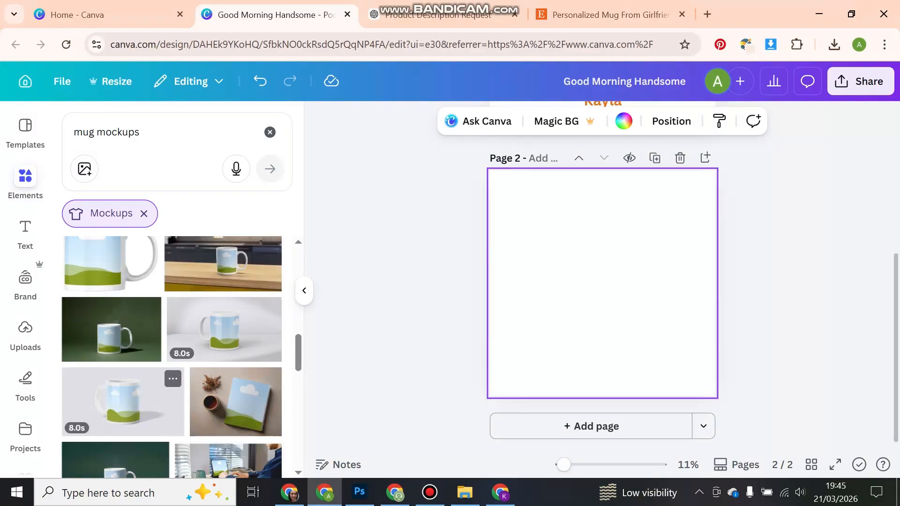
scroll(171, 357, down, 10)
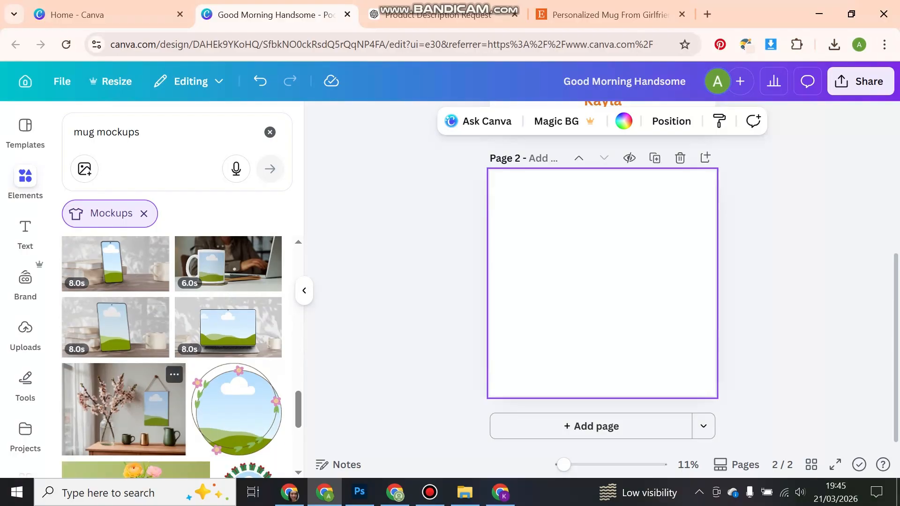
scroll(164, 381, up, 15)
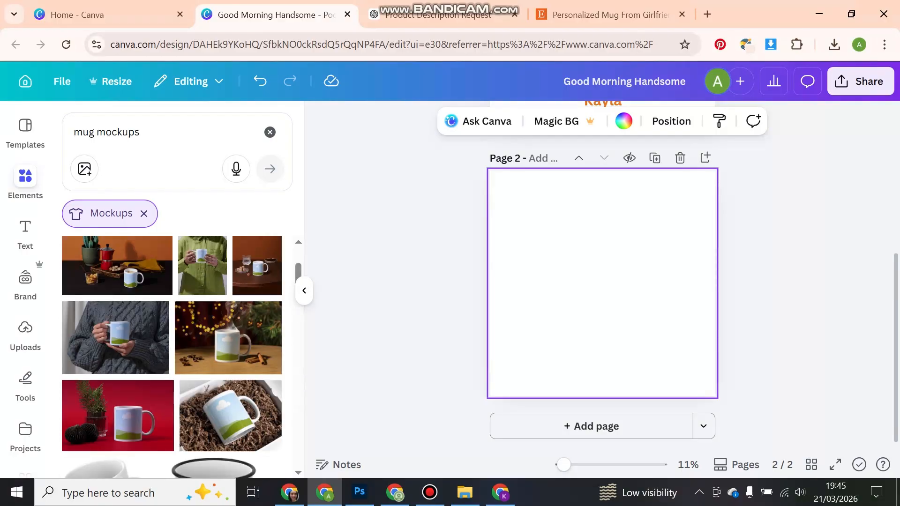
Step: Add the mockup of a white mug lying on shredded brown paper to page 2 and delete its extra copy
double_click(229, 416)
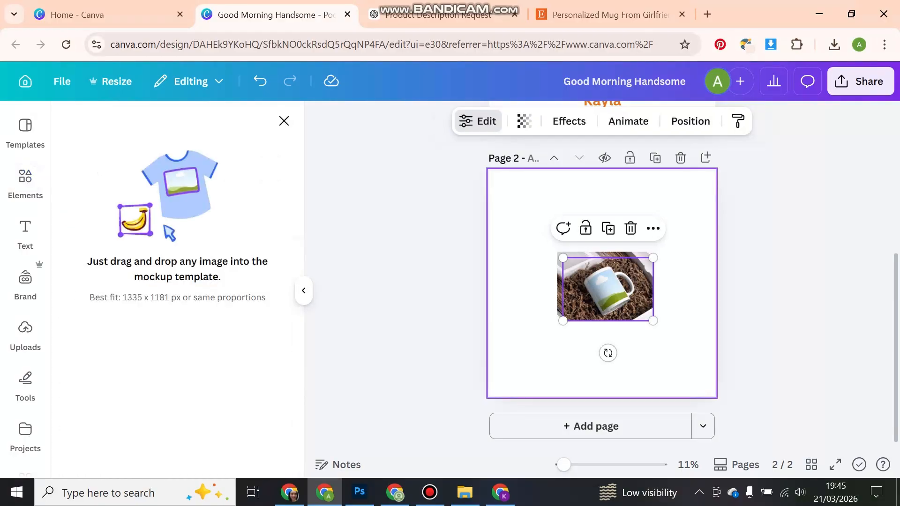
key(Delete)
click(604, 285)
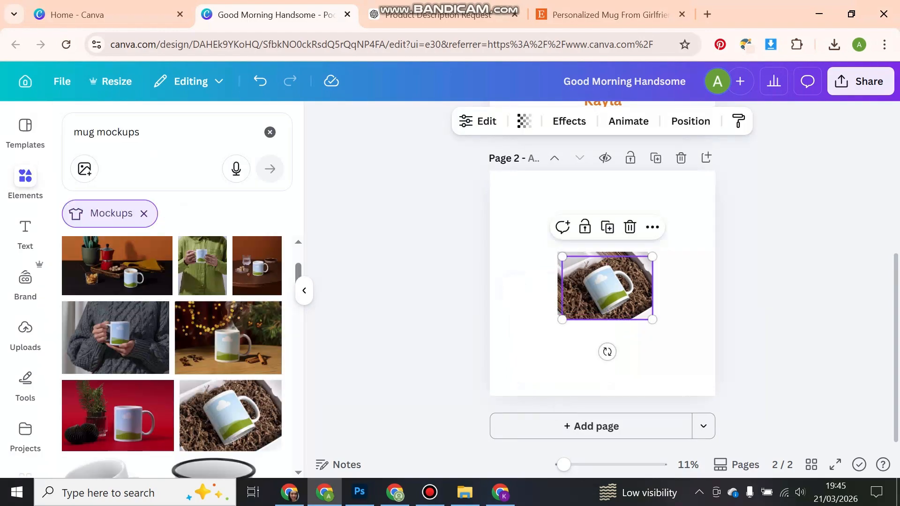
Step: Delete the extra stacked copies of the mug mockup from page 2, leaving a single one
key(Delete)
click(604, 285)
key(Delete)
drag(614, 271, 573, 312)
key(Delete)
click(616, 285)
right_click(617, 285)
click(599, 284)
Step: Enlarge the mug mockup to 4,286 × 3,000 so it fills page 2 and center it on the mug
drag(600, 284, 536, 203)
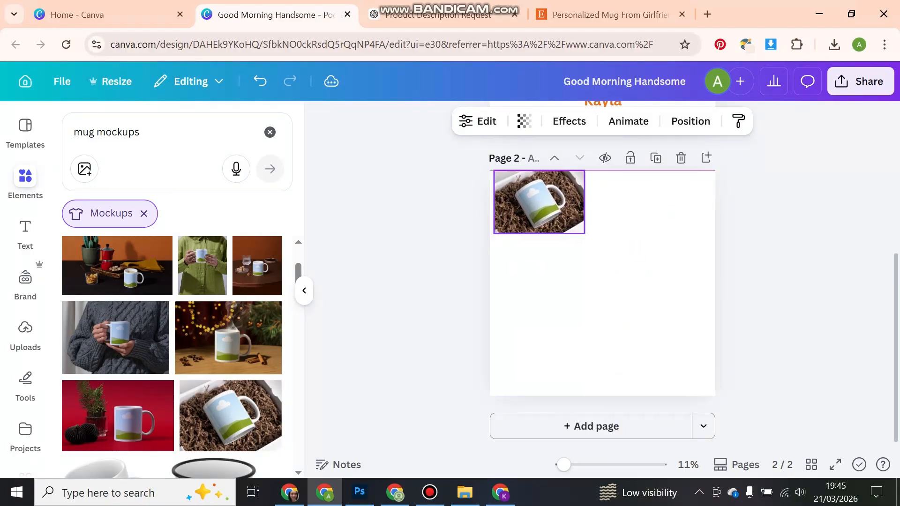
drag(584, 233, 804, 396)
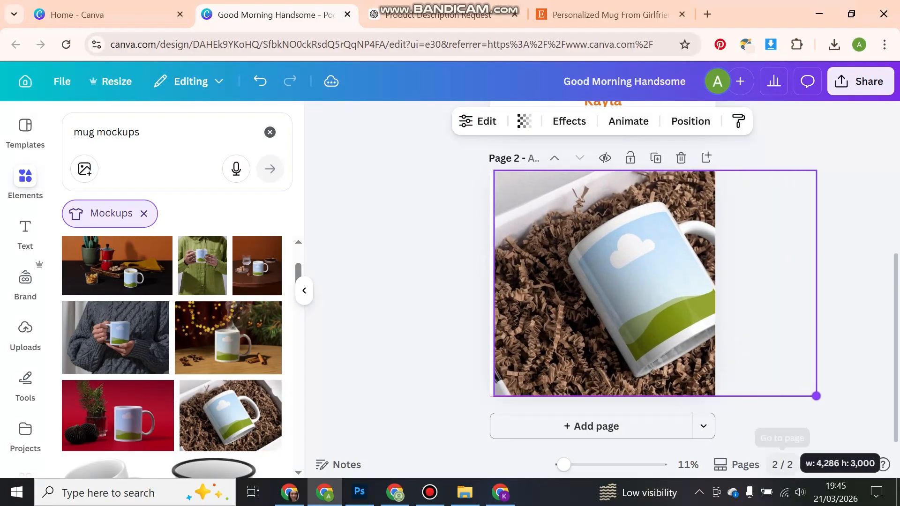
drag(643, 283, 602, 283)
click(824, 287)
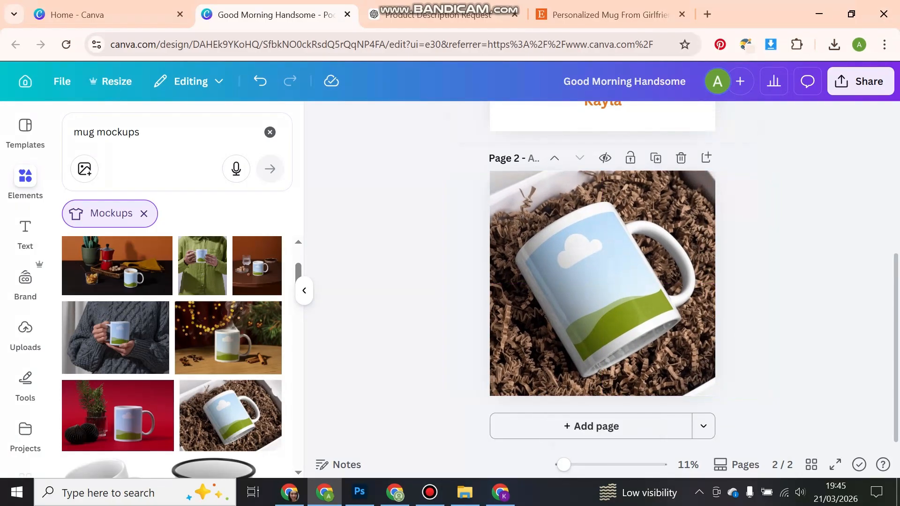
click(602, 283)
mouse_move(603, 283)
mouse_down()
mouse_move(614, 283)
mouse_move(602, 283)
mouse_up()
click(823, 287)
Step: Upload the Good Morning Handsome design image and place it on the mug in the page 2 mockup
click(25, 328)
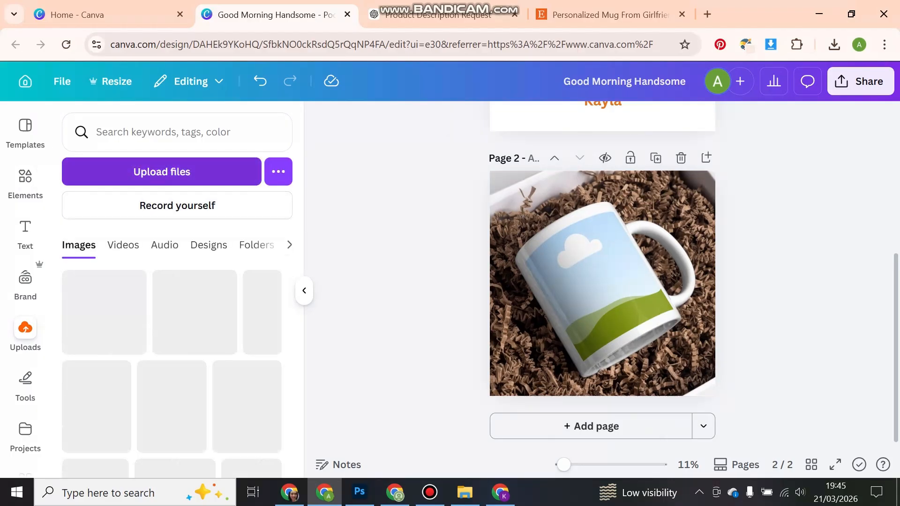
click(162, 172)
click(171, 121)
click(332, 314)
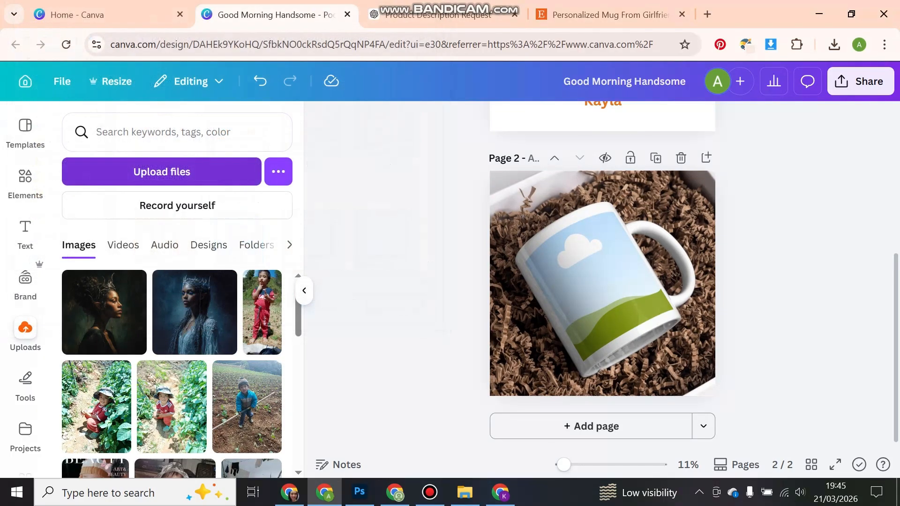
click(97, 304)
drag(602, 283, 591, 286)
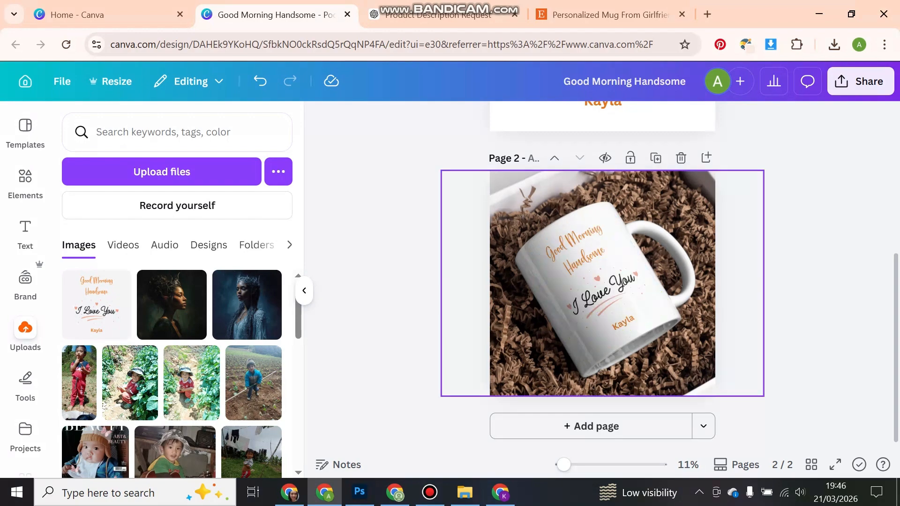
Step: Download only page 2, the finished mug mockup, as a PNG at size 1
click(861, 81)
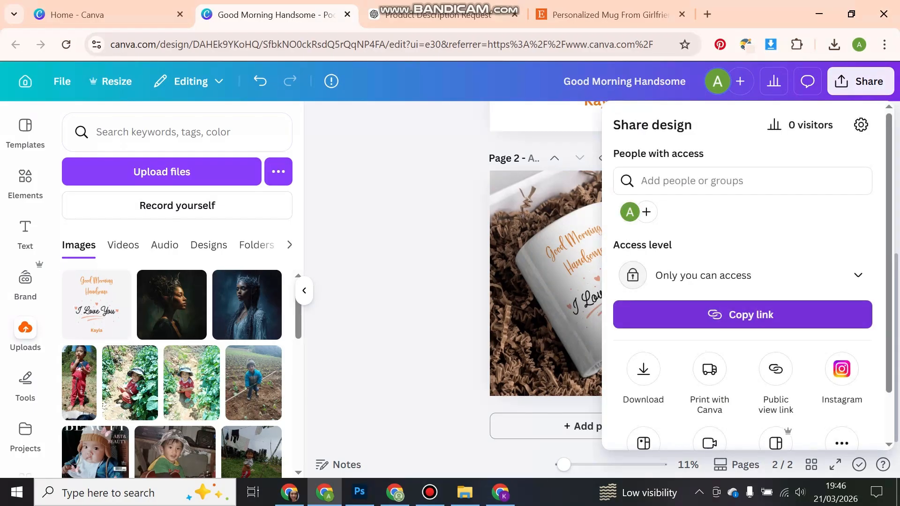
click(642, 368)
click(743, 370)
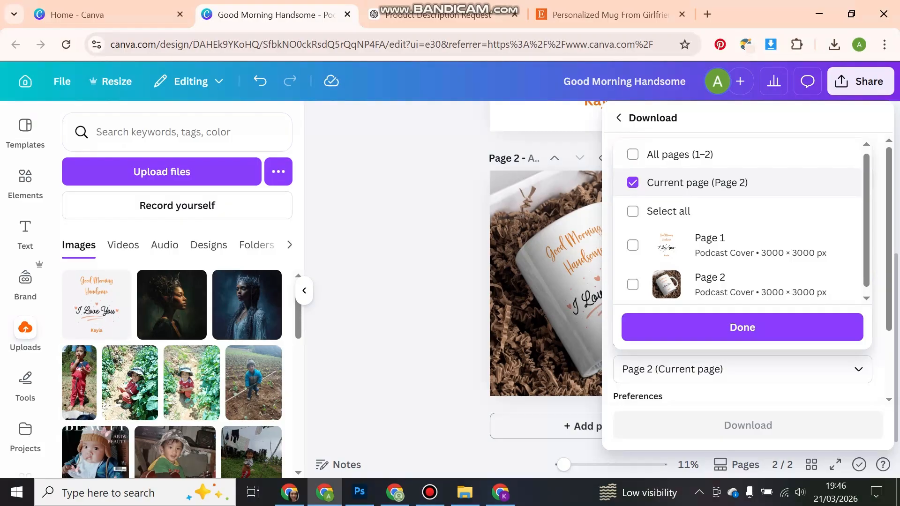
click(717, 245)
click(717, 285)
click(717, 246)
scroll(719, 284, down, 1)
click(742, 327)
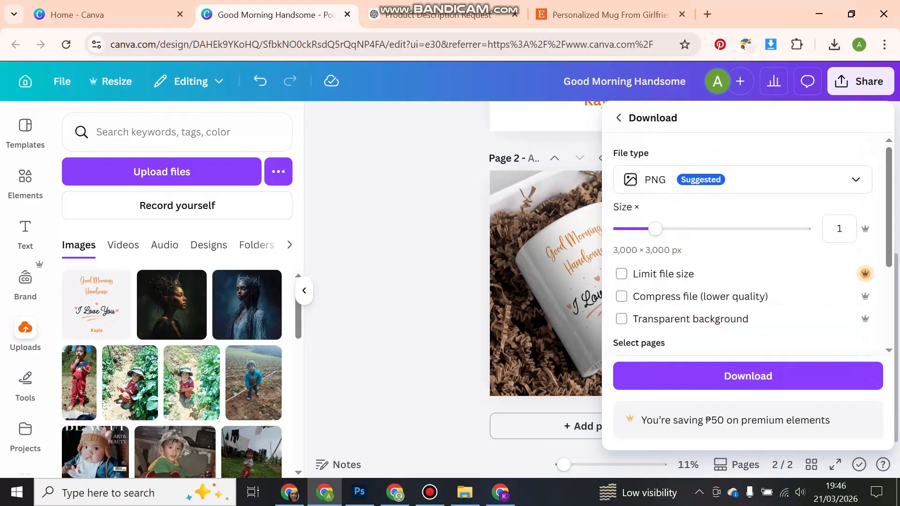
scroll(745, 304, down, 3)
click(748, 376)
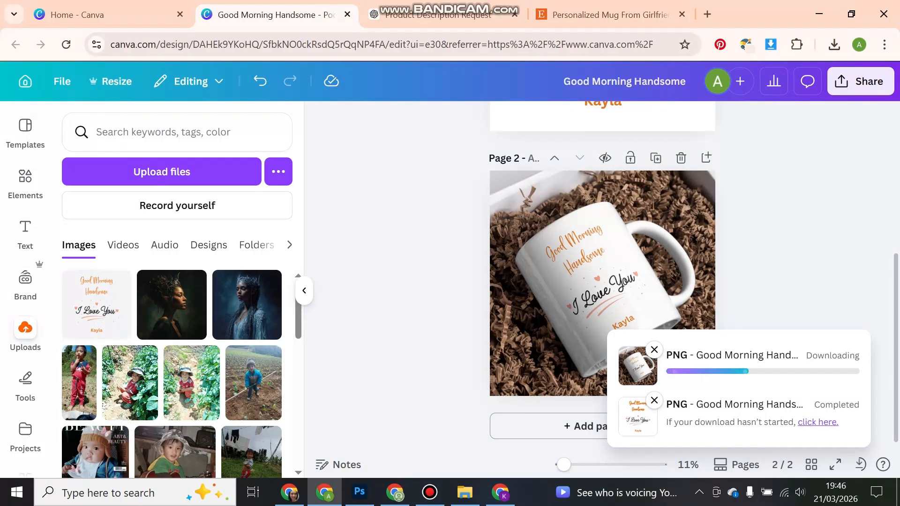
Step: Switch to Etsy Shop Manager, open the mug listing for editing and add the photo Good Morning Handsome (1)
click(605, 15)
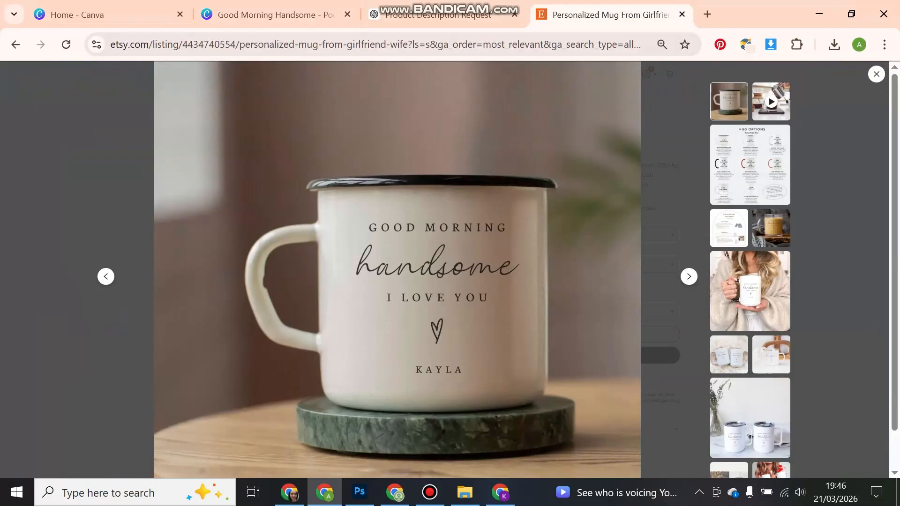
click(500, 492)
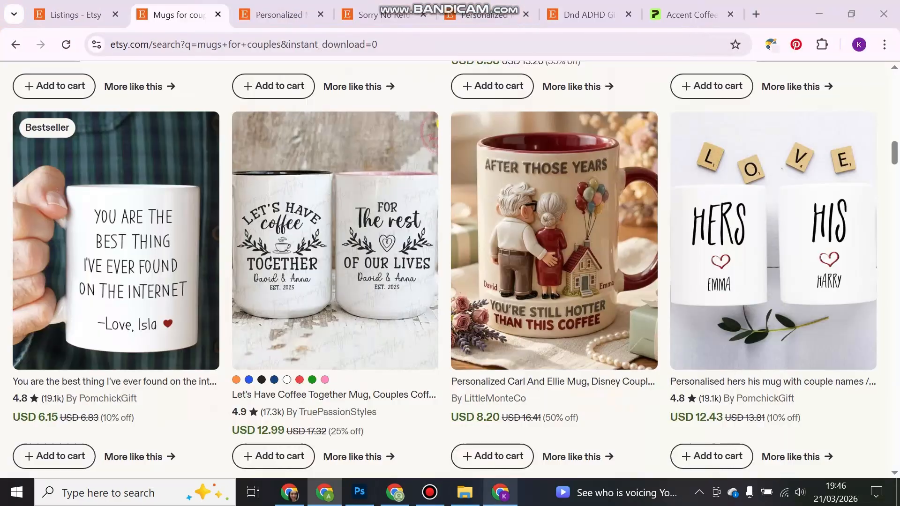
click(71, 15)
click(249, 216)
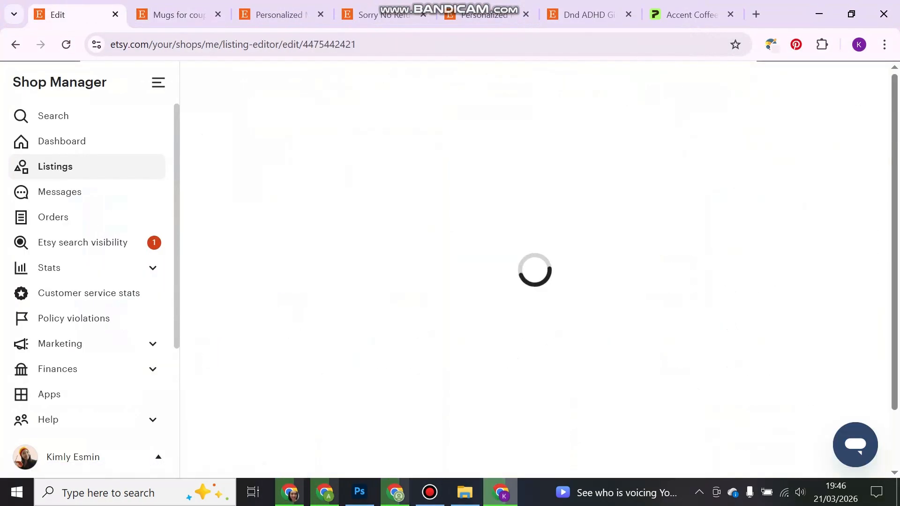
scroll(534, 281, down, 7)
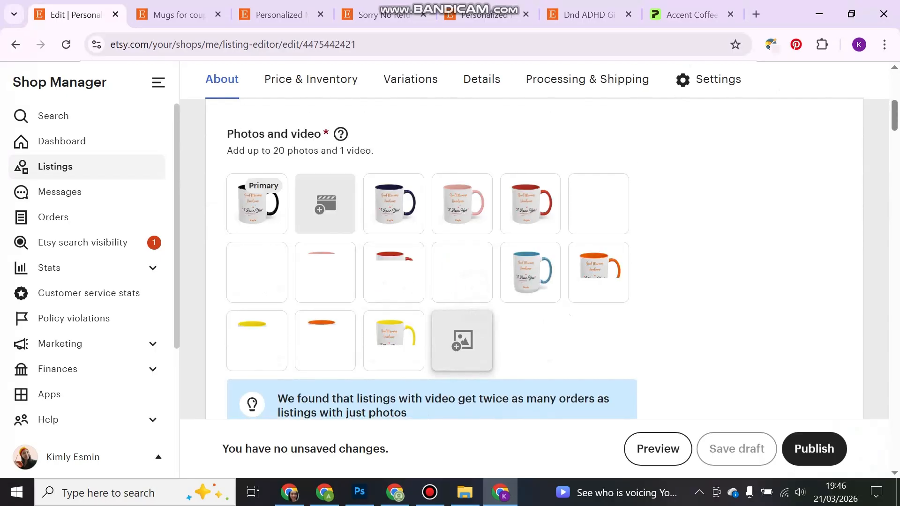
click(461, 339)
click(163, 134)
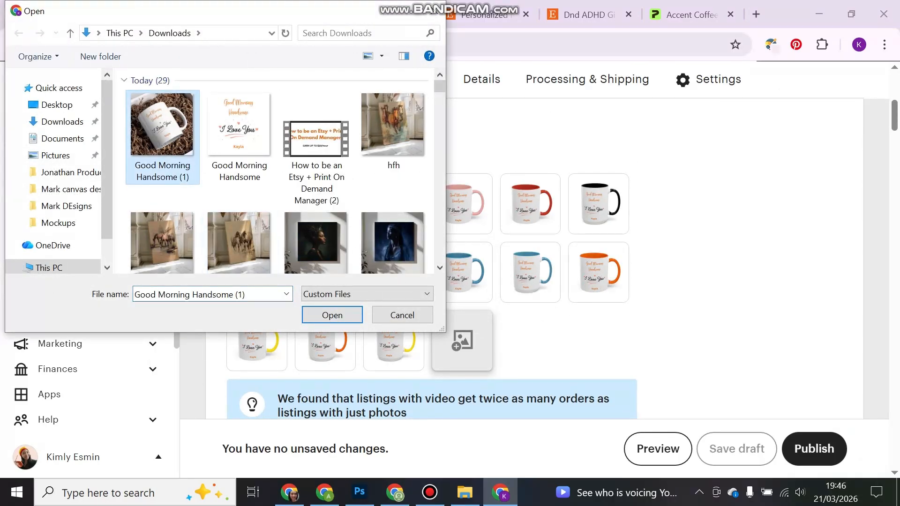
click(332, 314)
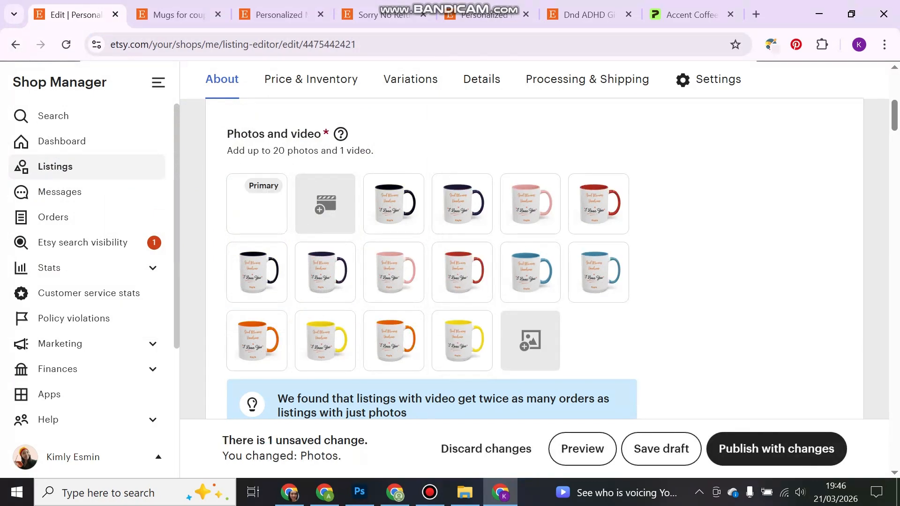
Step: Examine the gallery images of the competing Sorry No Refunds Mug listing, including its last image
click(383, 15)
click(42, 201)
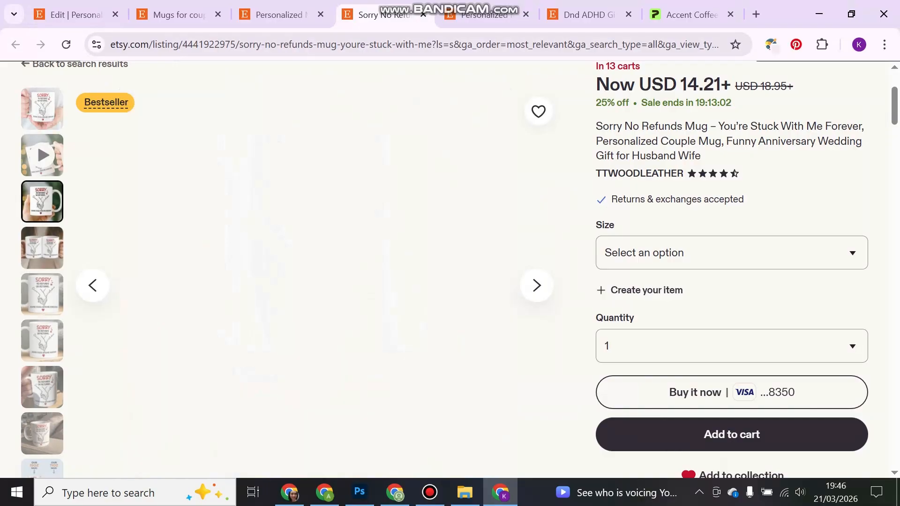
click(537, 285)
click(537, 286)
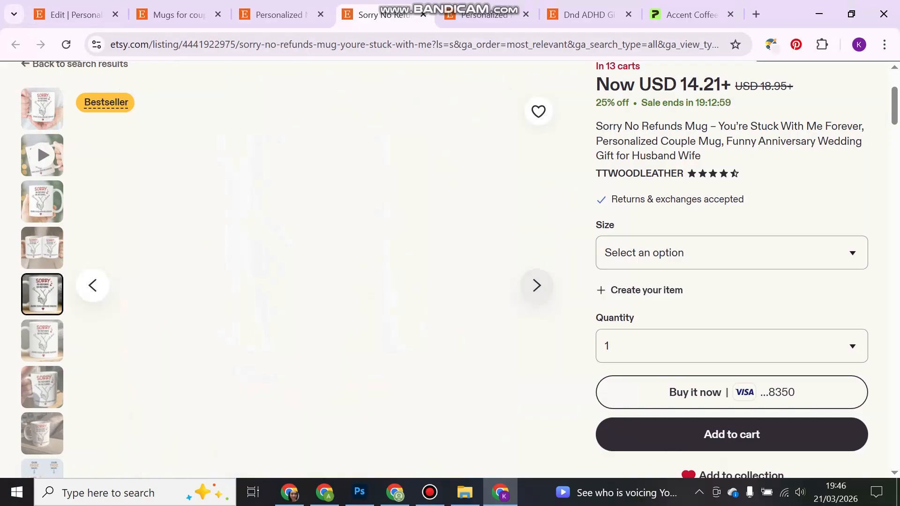
scroll(42, 342, down, 2)
click(42, 387)
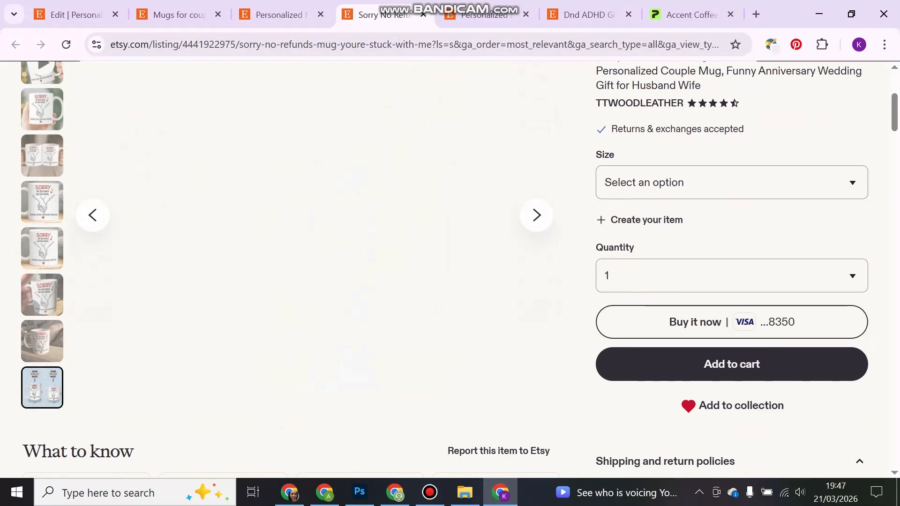
scroll(314, 237, up, 1)
scroll(314, 236, down, 1)
scroll(314, 237, up, 1)
Step: Review the mug options, packaging options and last photo in the LuneDesignShop personalized mug listing
key(ctrl+shift+Tab)
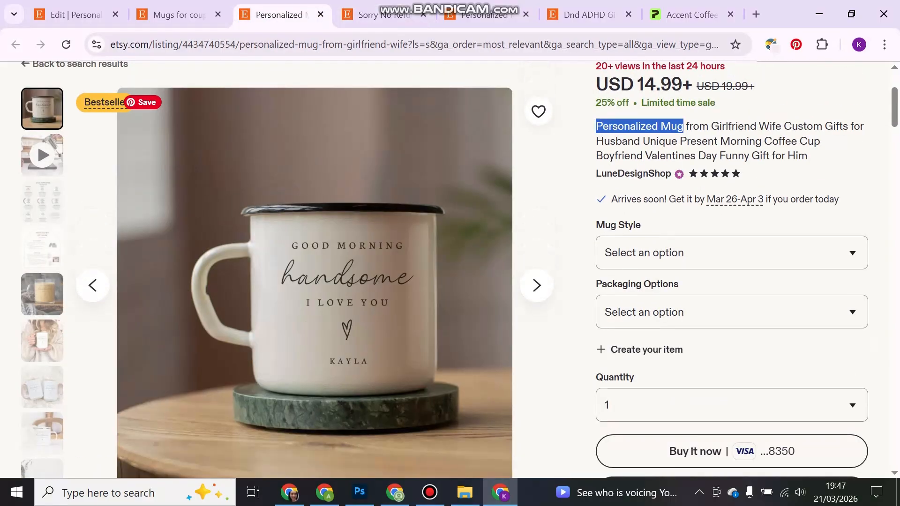
click(42, 201)
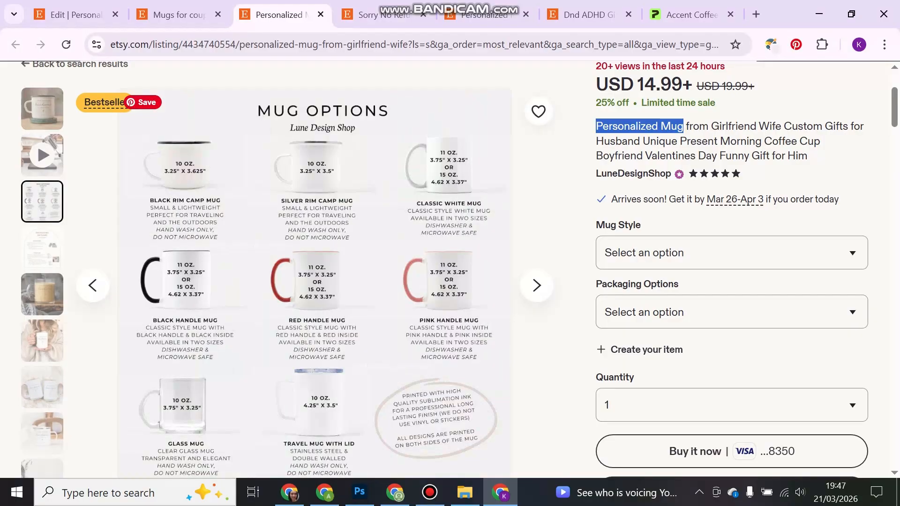
scroll(450, 270, down, 1)
scroll(449, 269, up, 1)
click(42, 248)
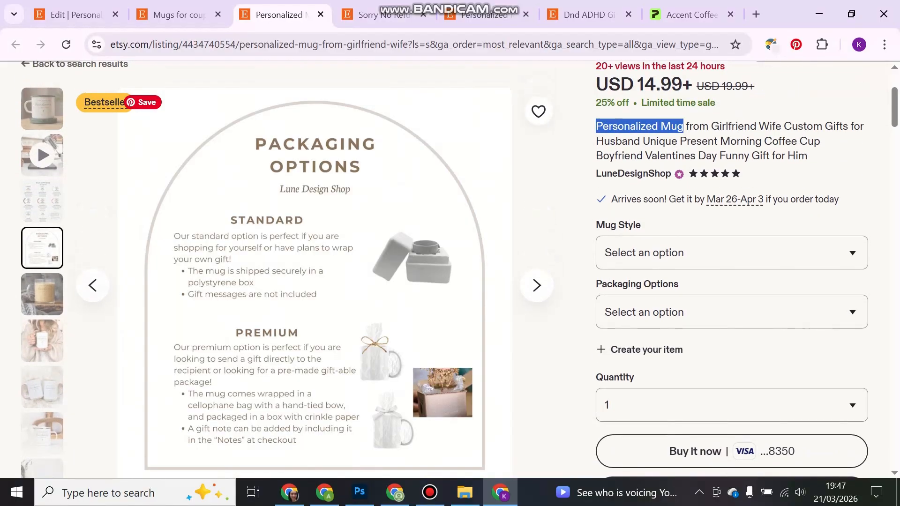
scroll(460, 269, down, 2)
scroll(459, 270, up, 1)
scroll(42, 338, down, 3)
click(42, 387)
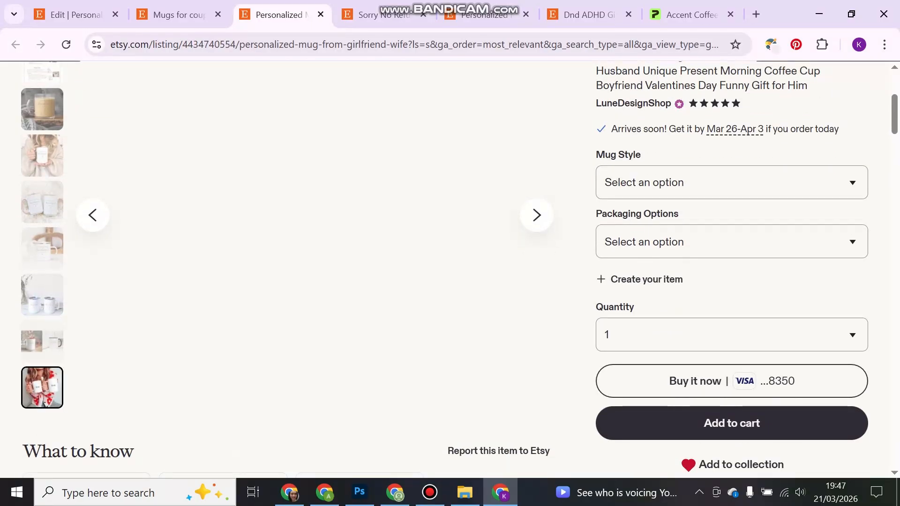
Step: Return to the listing editor and add Ceramic to the Materials attribute
click(75, 15)
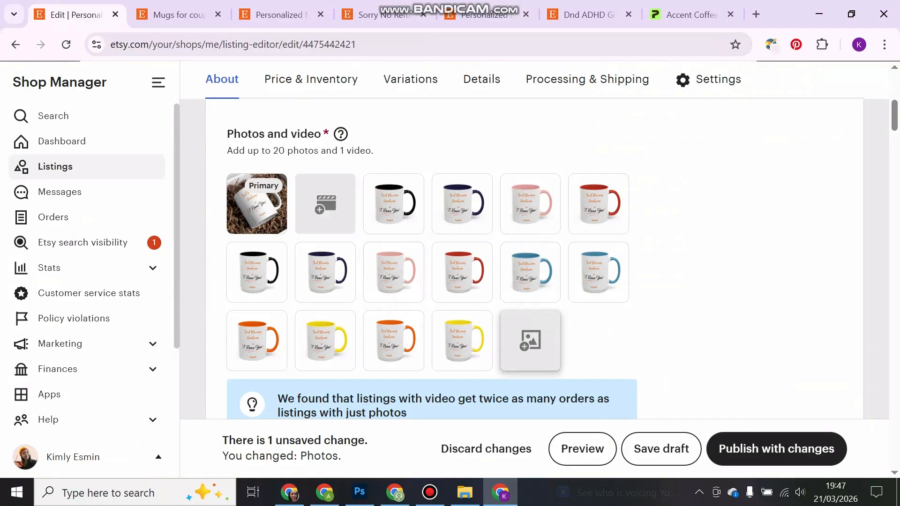
scroll(544, 286, up, 3)
scroll(544, 286, down, 10)
scroll(534, 257, down, 15)
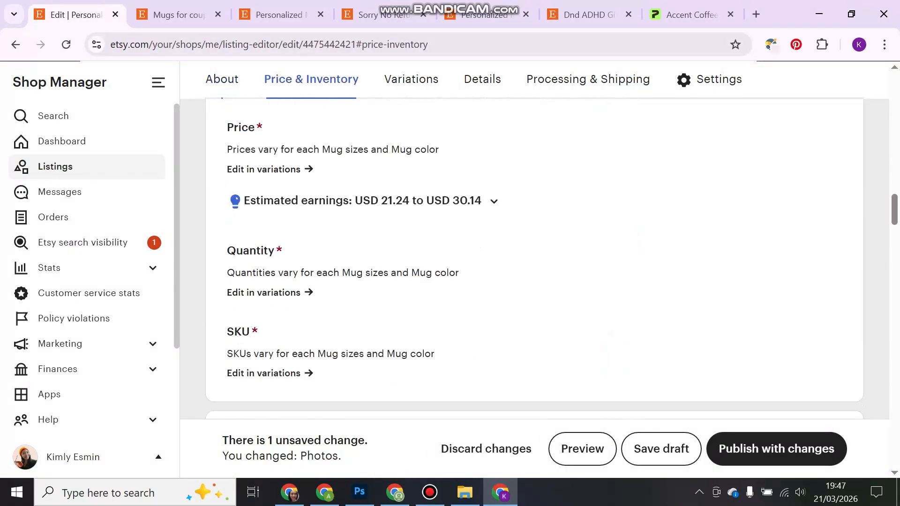
scroll(534, 258, down, 10)
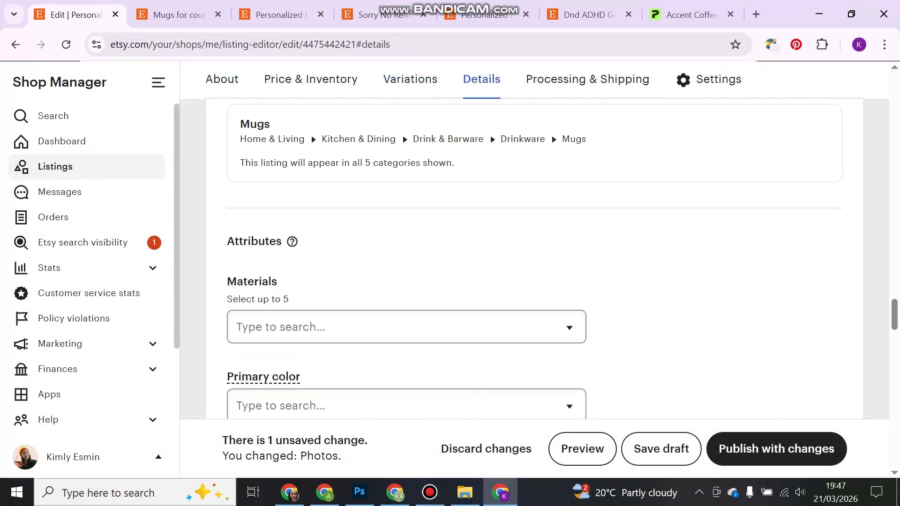
scroll(534, 258, up, 1)
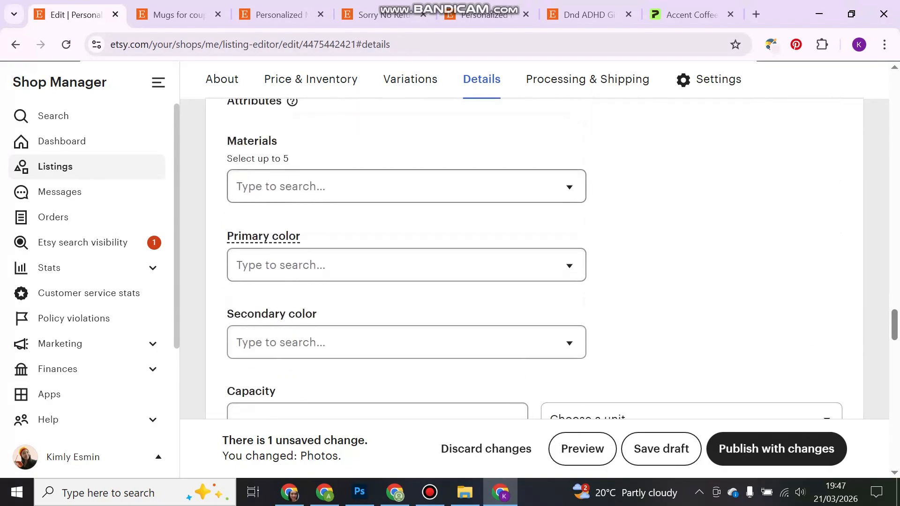
text(cer)
key(Return)
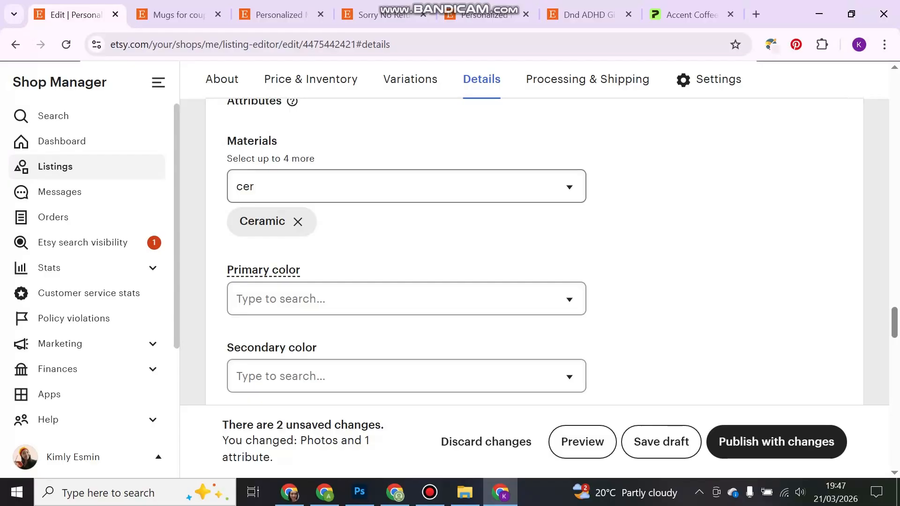
Step: Check the product features in the listing description for the mug's body material
scroll(535, 258, up, 20)
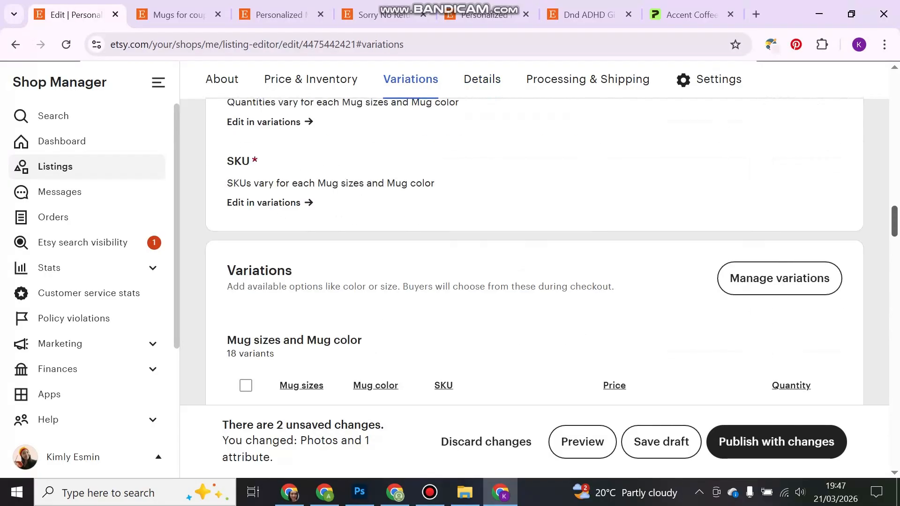
scroll(422, 214, down, 3)
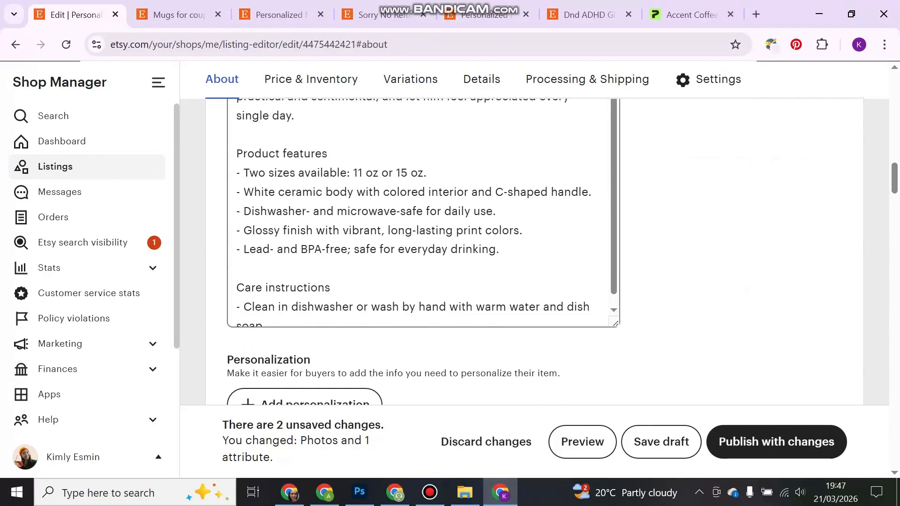
drag(321, 172, 277, 192)
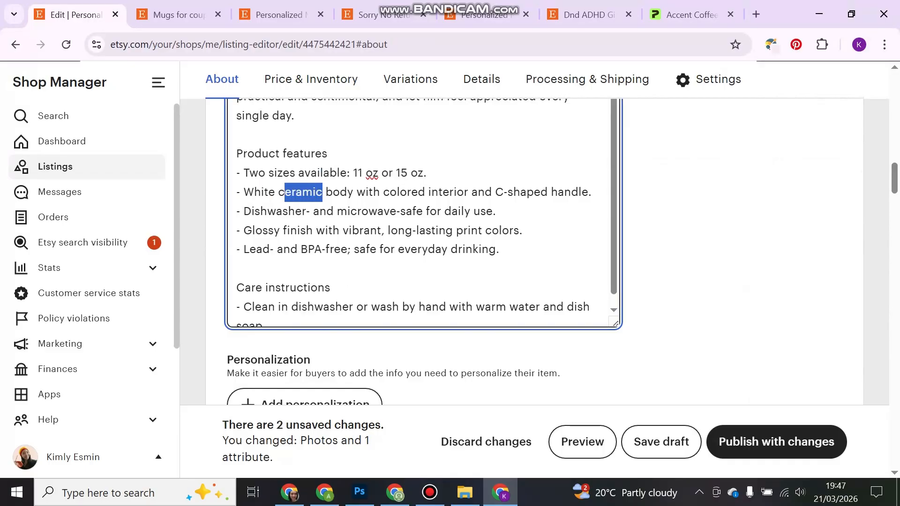
scroll(534, 258, down, 20)
scroll(407, 253, down, 2)
click(406, 197)
click(694, 201)
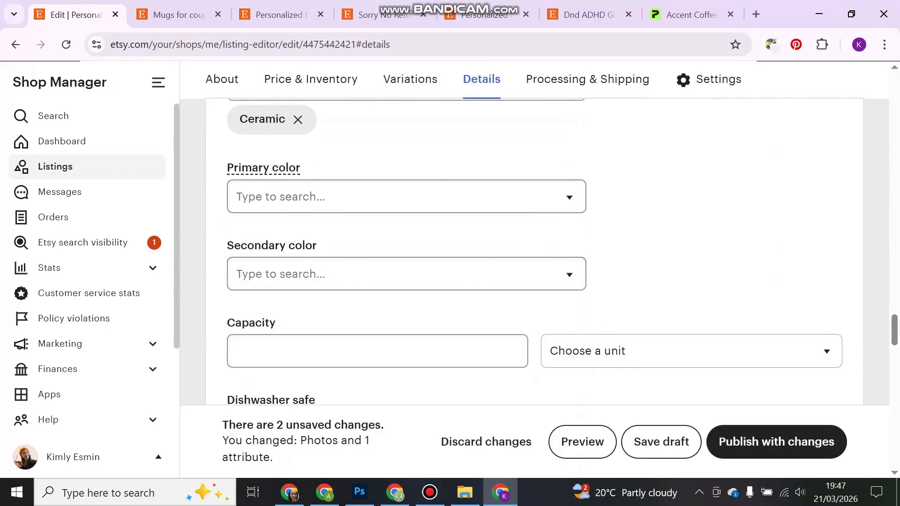
scroll(534, 258, down, 3)
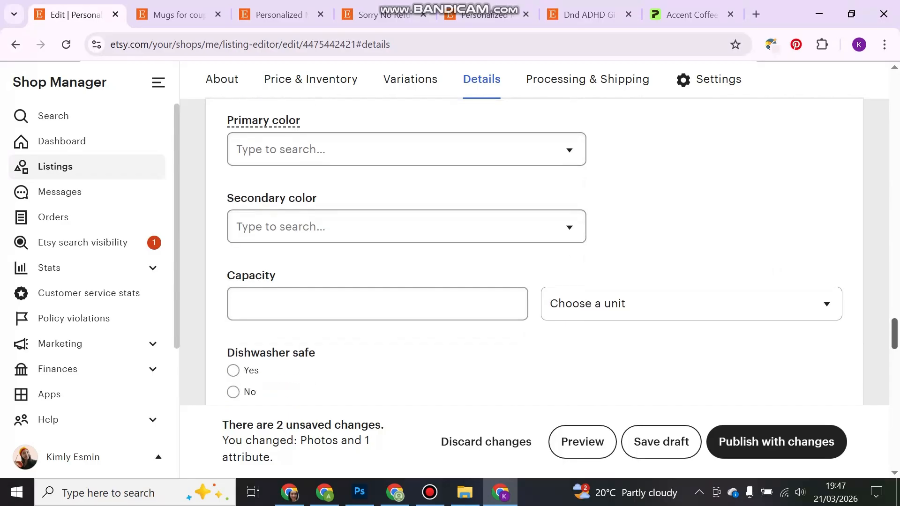
click(377, 221)
click(468, 277)
Step: Set the Dishwasher safe attribute to Yes
scroll(534, 254, down, 2)
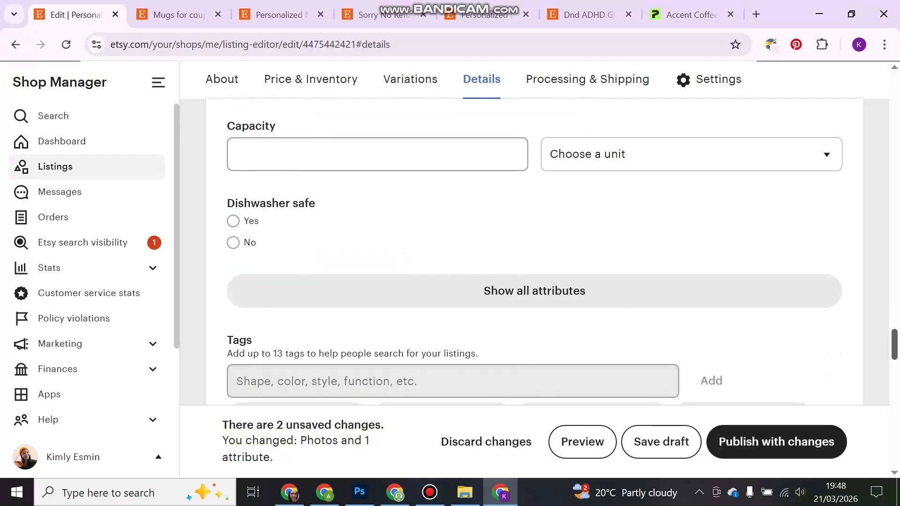
click(233, 215)
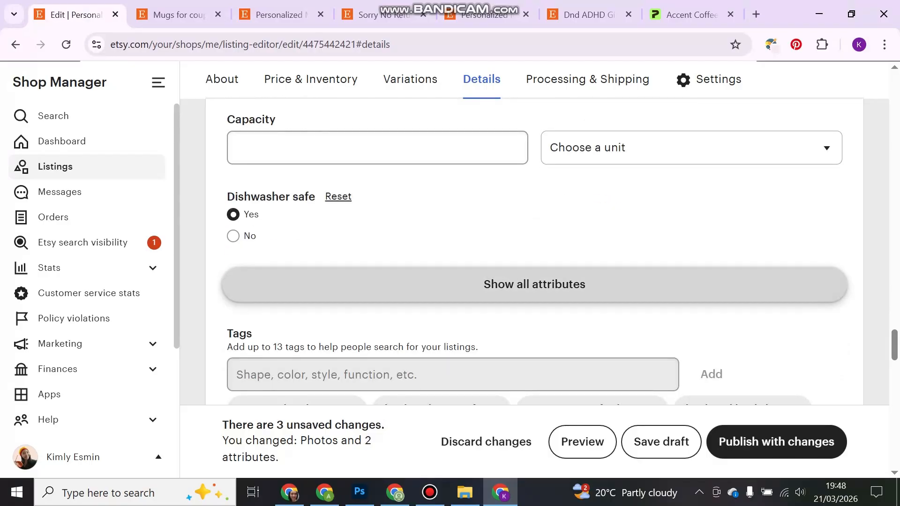
Step: Expand the full attribute list and set the Microwave safe attribute to Yes
click(534, 284)
scroll(534, 284, down, 2)
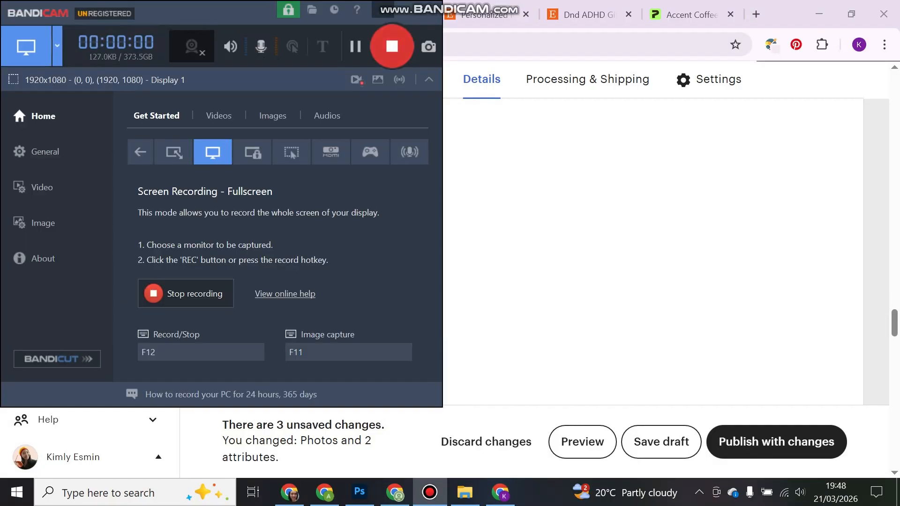
click(406, 9)
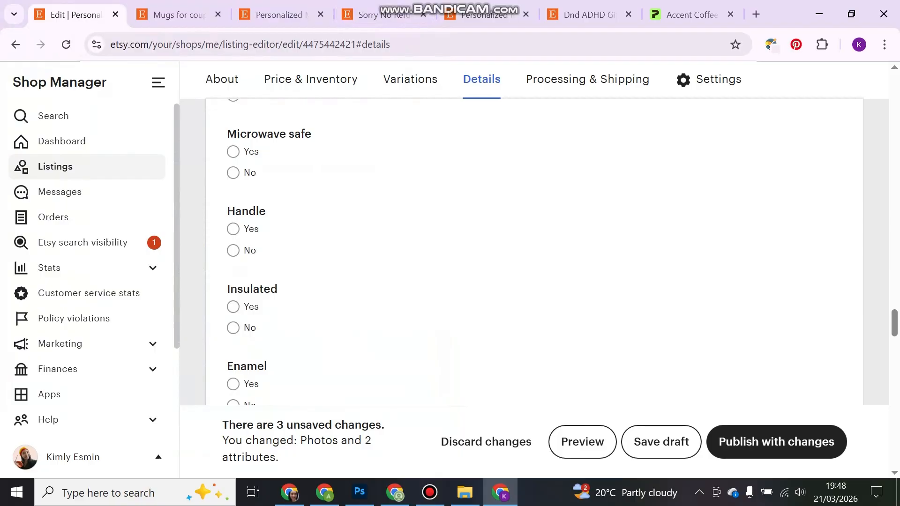
scroll(534, 253, up, 2)
scroll(535, 253, down, 2)
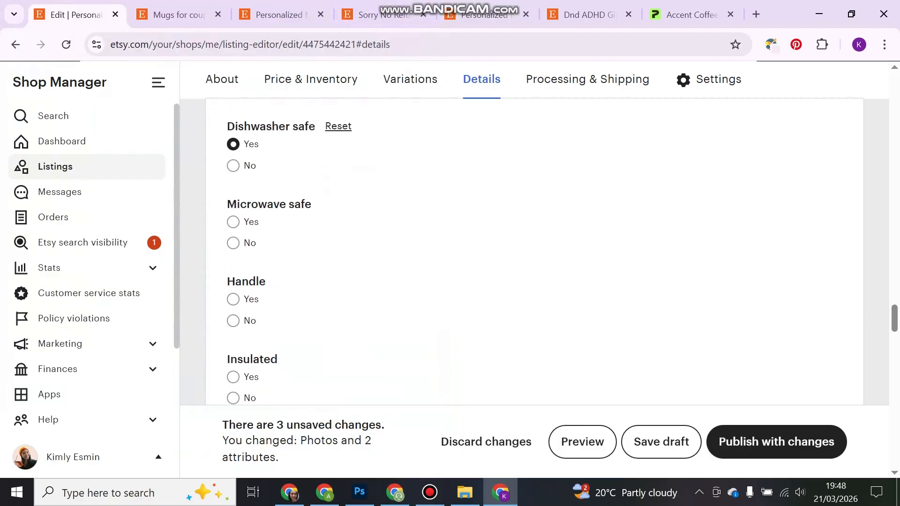
click(233, 221)
scroll(233, 221, down, 6)
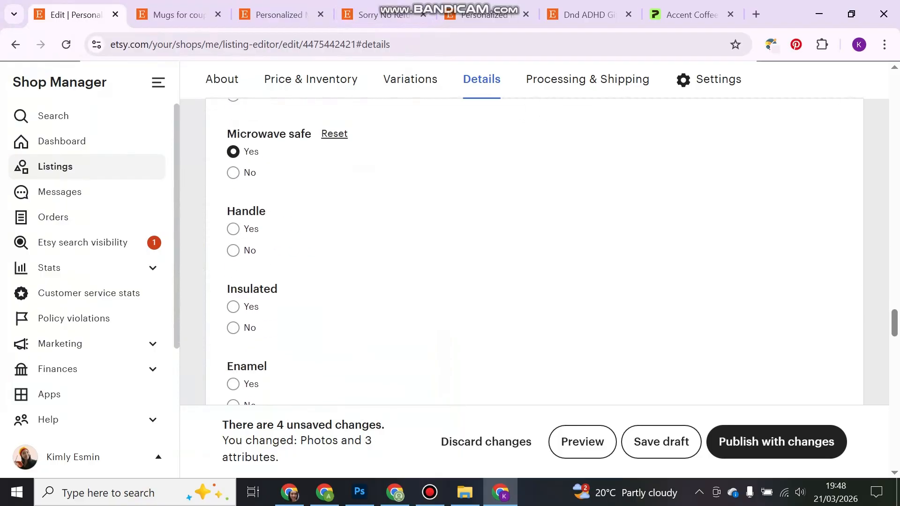
Step: Set the listing's Occasion attribute to Birthday and its Holiday attribute to Father's Day
scroll(406, 253, down, 3)
click(406, 202)
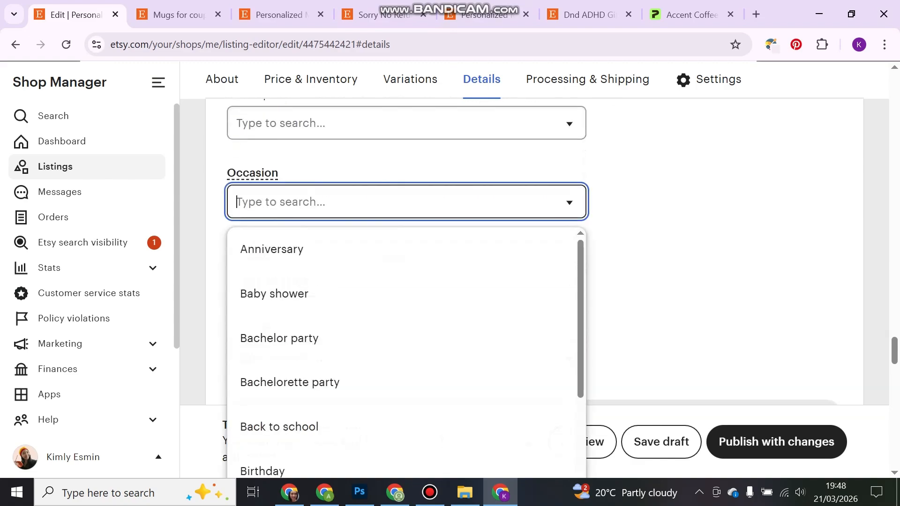
scroll(300, 298, down, 3)
click(300, 263)
scroll(300, 253, down, 1)
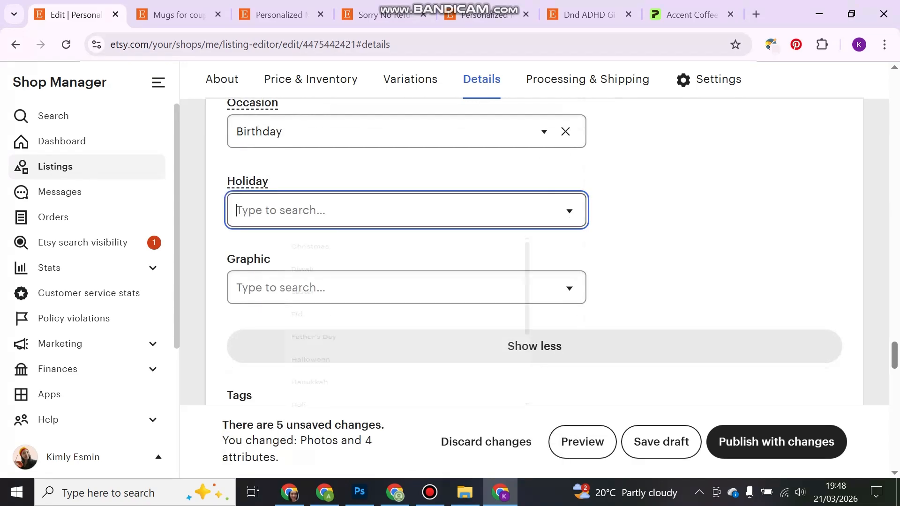
click(406, 211)
scroll(406, 300, down, 2)
click(406, 295)
Step: Choose a matching theme for the mug in the Graphic attribute
scroll(406, 281, down, 1)
click(406, 218)
scroll(406, 351, down, 10)
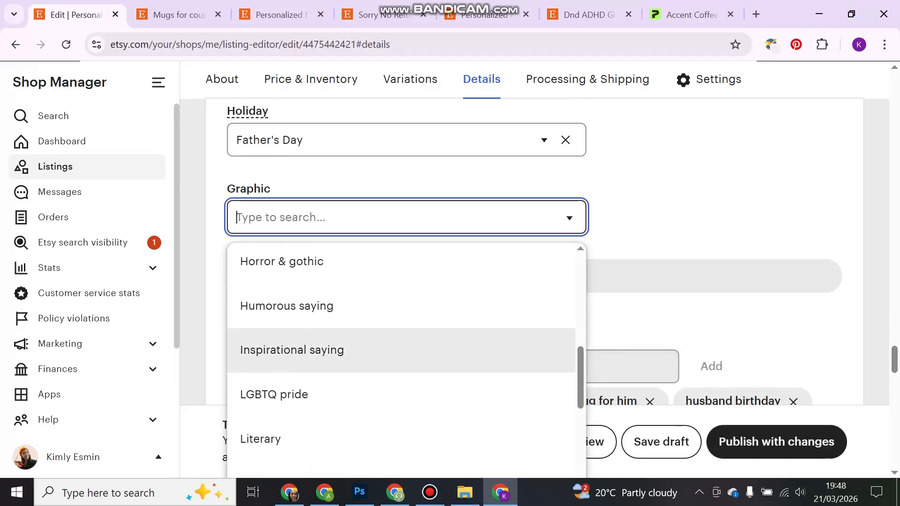
scroll(406, 350, down, 5)
click(406, 271)
Step: Assign the listing to the Love Mug shop section and save the listing as a draft
scroll(405, 281, down, 3)
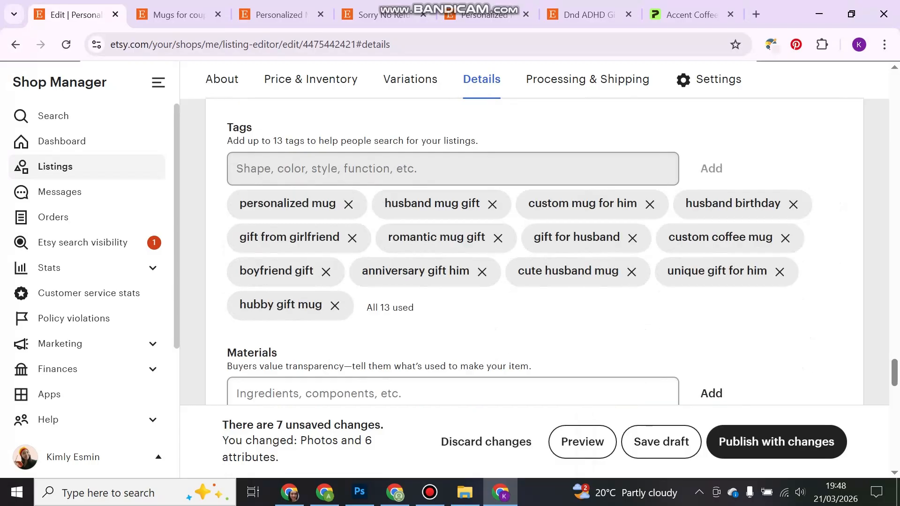
scroll(535, 253, down, 9)
scroll(535, 253, down, 3)
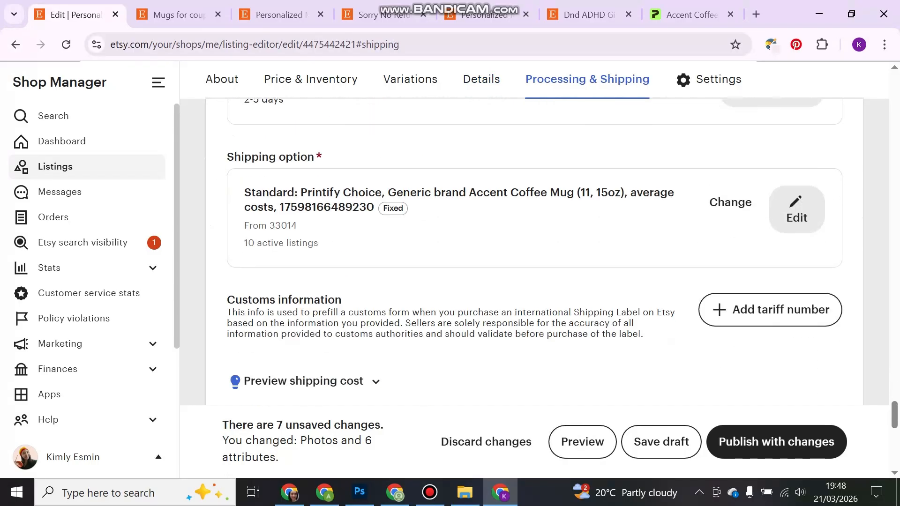
scroll(534, 253, down, 8)
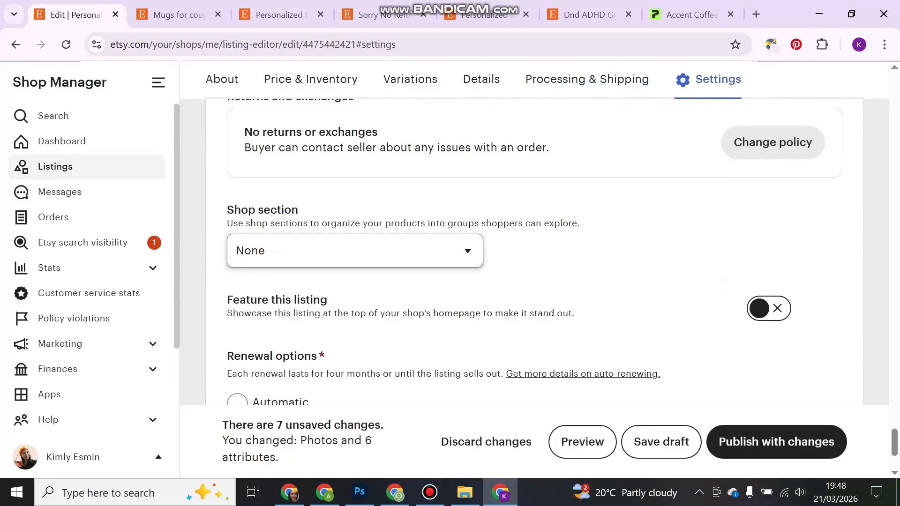
scroll(355, 253, up, 3)
scroll(354, 253, down, 1)
scroll(355, 253, up, 1)
scroll(355, 253, down, 5)
scroll(355, 180, up, 2)
click(354, 180)
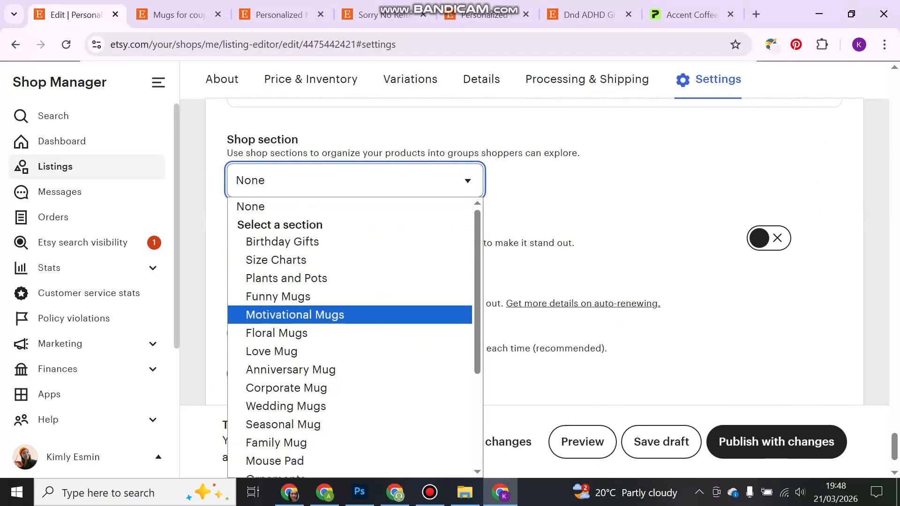
key(Return)
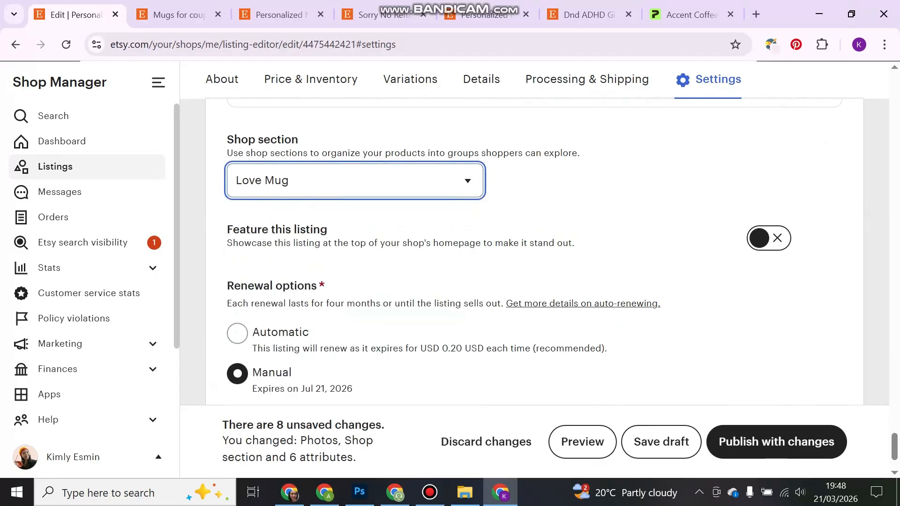
click(662, 442)
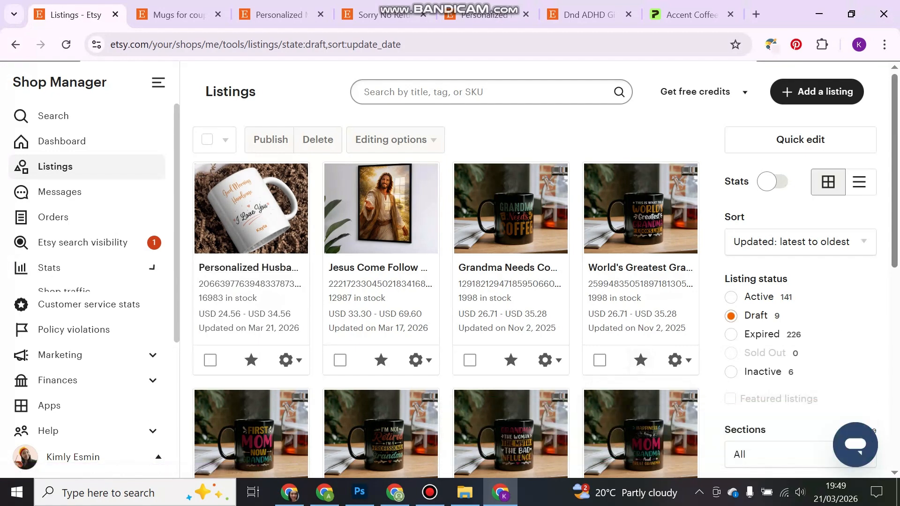
Step: Review this month's shop traffic, including visits, orders, revenue and shopper stats
click(50, 268)
click(64, 291)
scroll(287, 243, down, 4)
scroll(288, 244, up, 4)
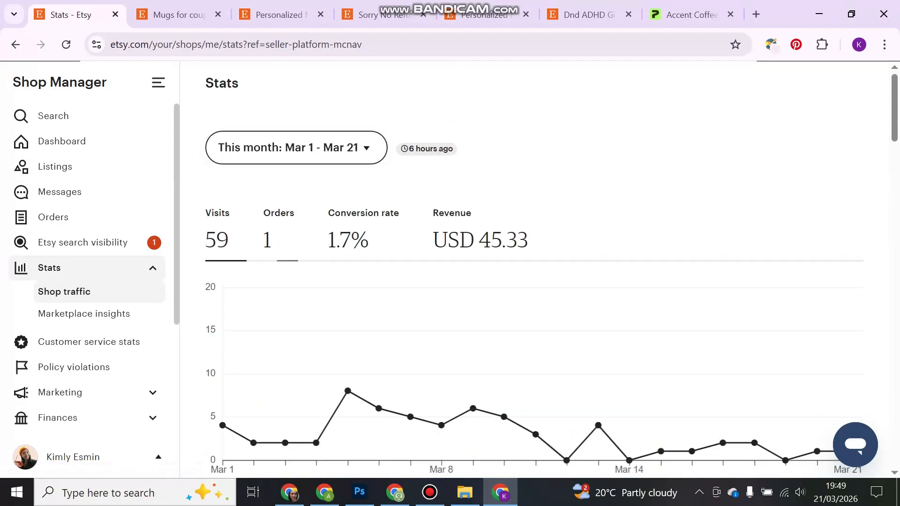
scroll(291, 225, down, 5)
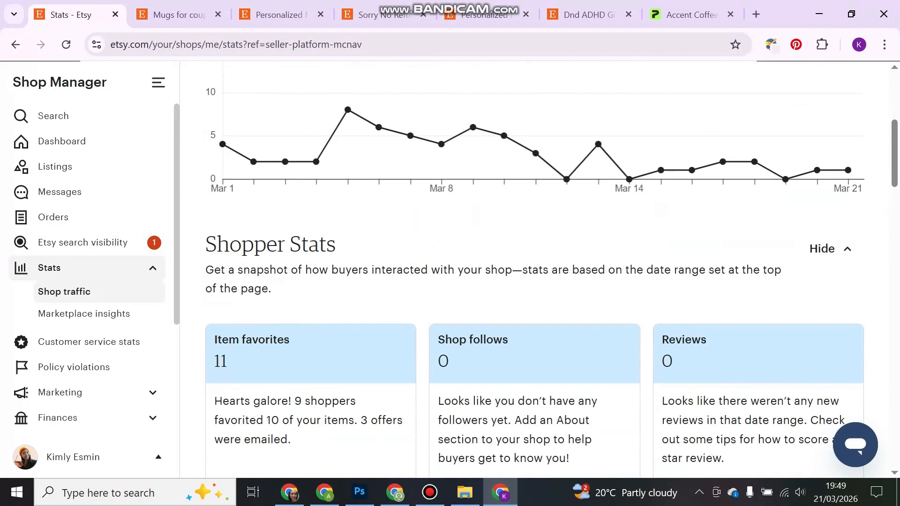
scroll(53, 217, down, 2)
Step: Look over the Etsy Ads page, including the campaign status and daily budget
click(60, 322)
click(56, 346)
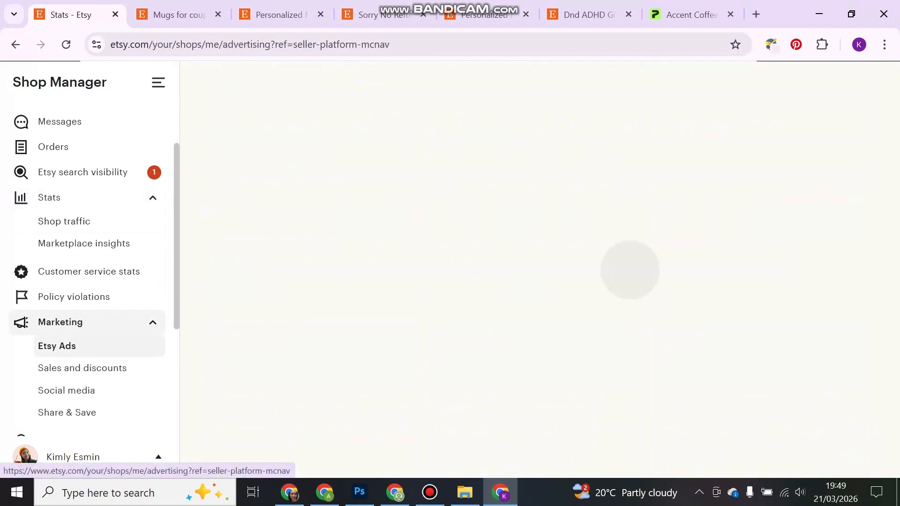
scroll(535, 269, down, 4)
scroll(534, 269, up, 4)
scroll(54, 166, down, 3)
scroll(53, 166, up, 5)
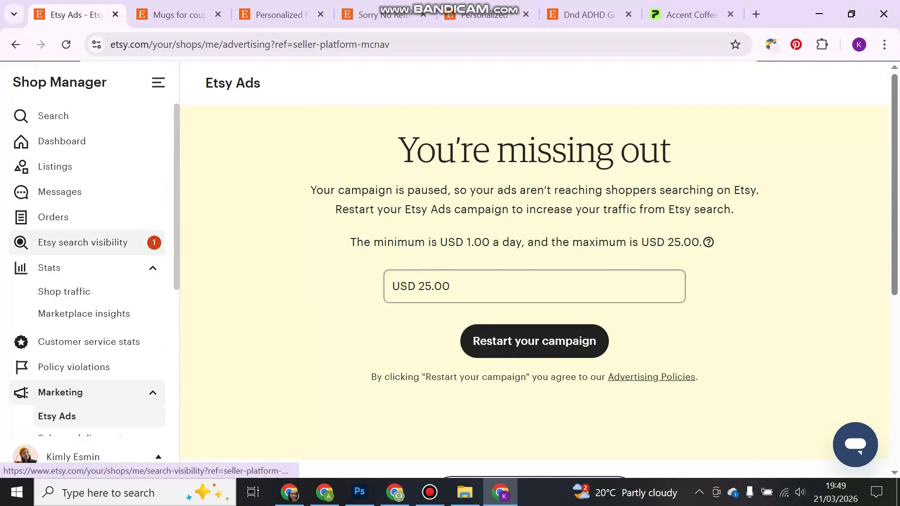
Step: Review the overview and top tasks on the shop dashboard
click(62, 141)
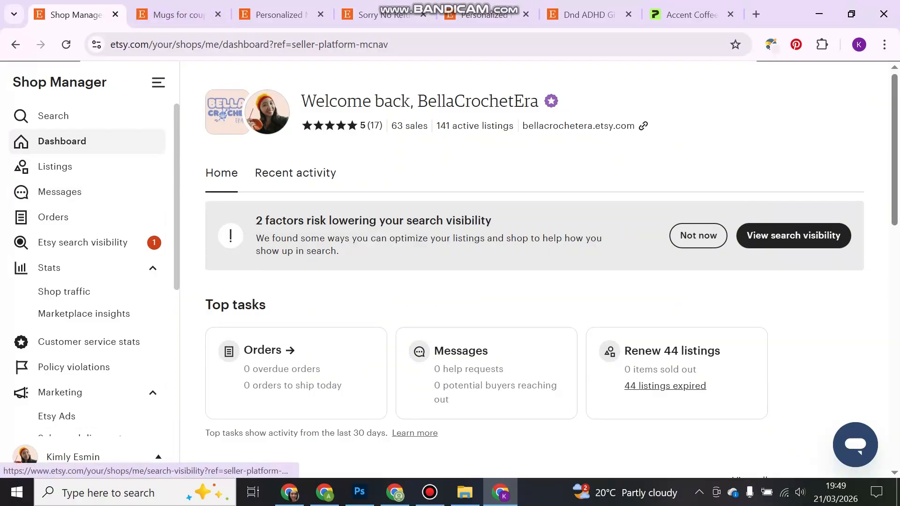
scroll(89, 371, down, 3)
scroll(89, 398, down, 3)
Step: Open the BellaCrochetEra public storefront in a new tab and check its rating, sales and time on Etsy
right_click(66, 385)
click(136, 205)
click(158, 15)
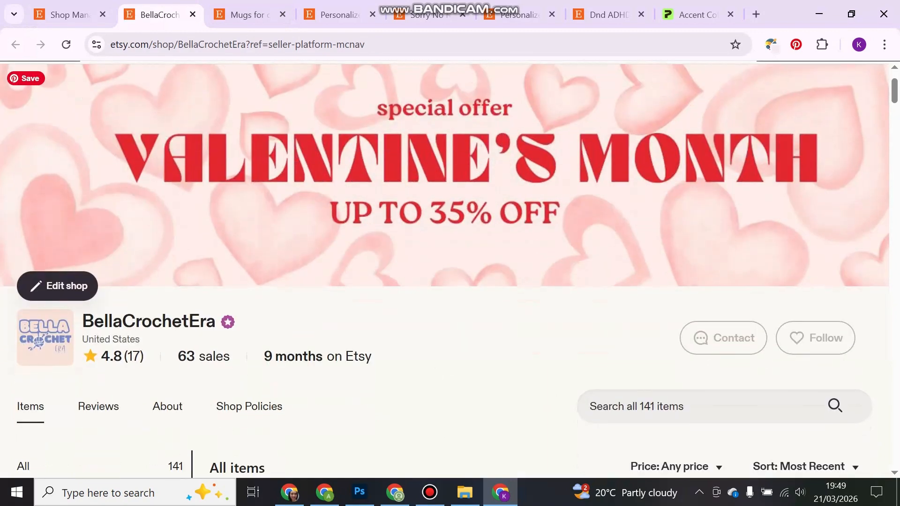
scroll(249, 267, down, 3)
drag(261, 219, 364, 218)
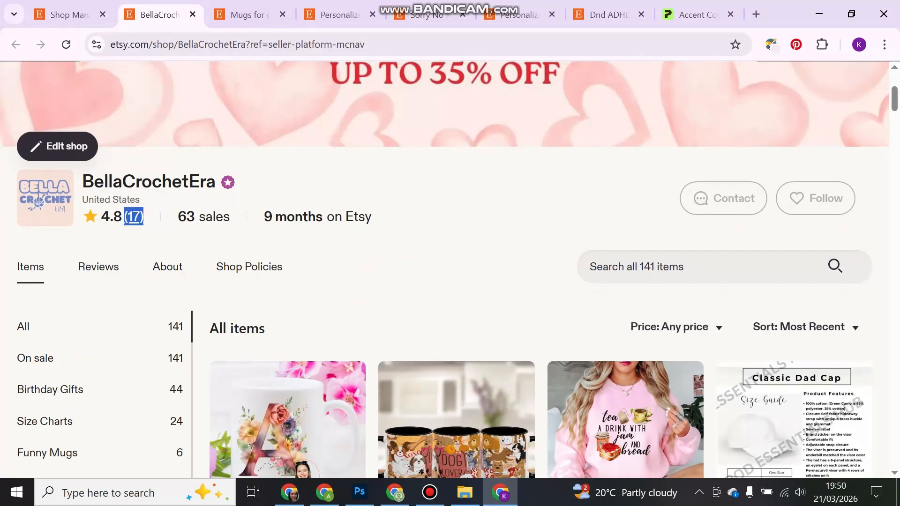
Step: Look through the BellaCrochetEra storefront's items and read its customer reviews
scroll(287, 249, down, 4)
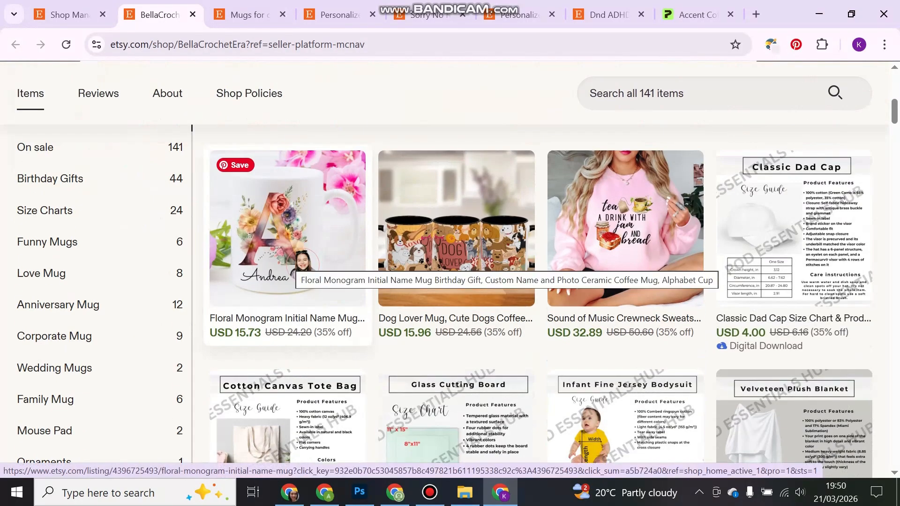
scroll(290, 262, down, 15)
scroll(287, 328, down, 20)
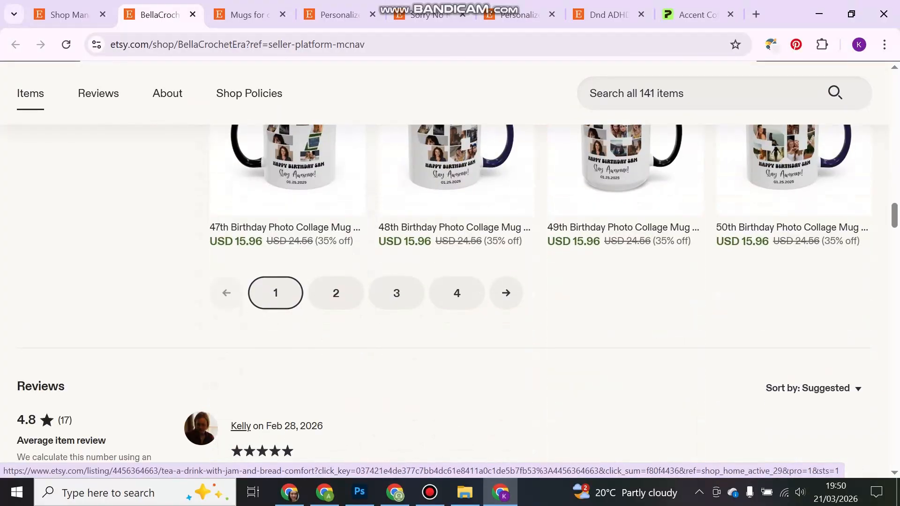
scroll(450, 300, down, 5)
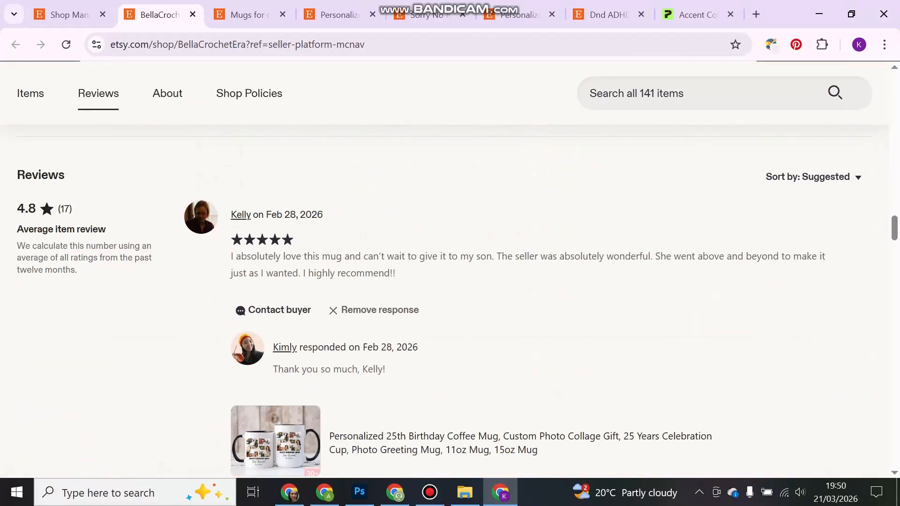
scroll(469, 286, down, 11)
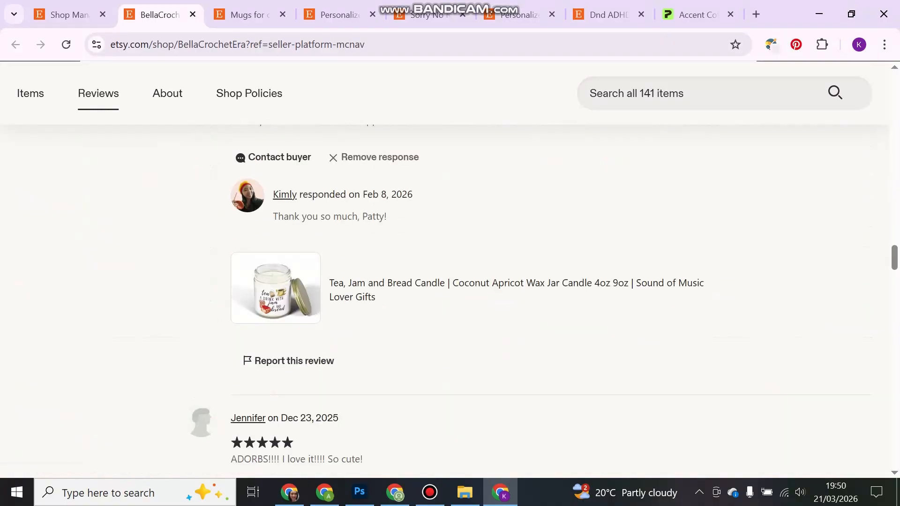
scroll(468, 286, down, 3)
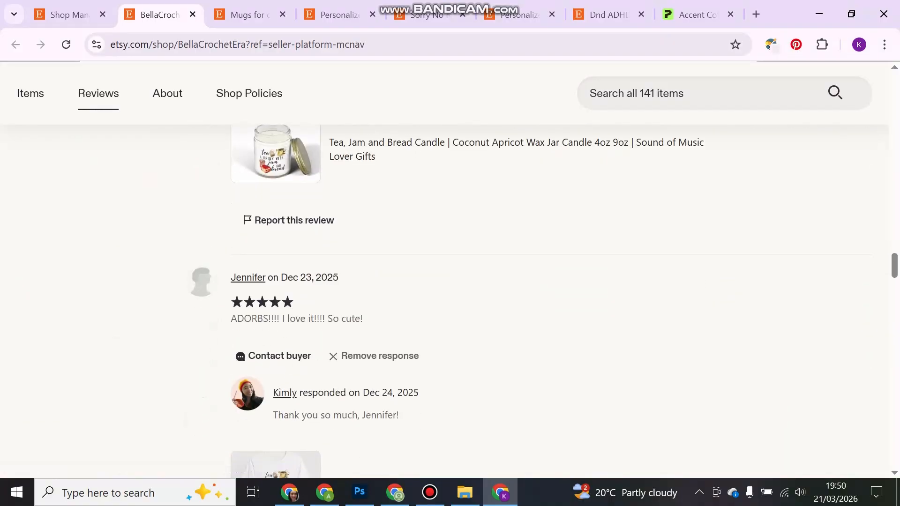
scroll(469, 286, down, 6)
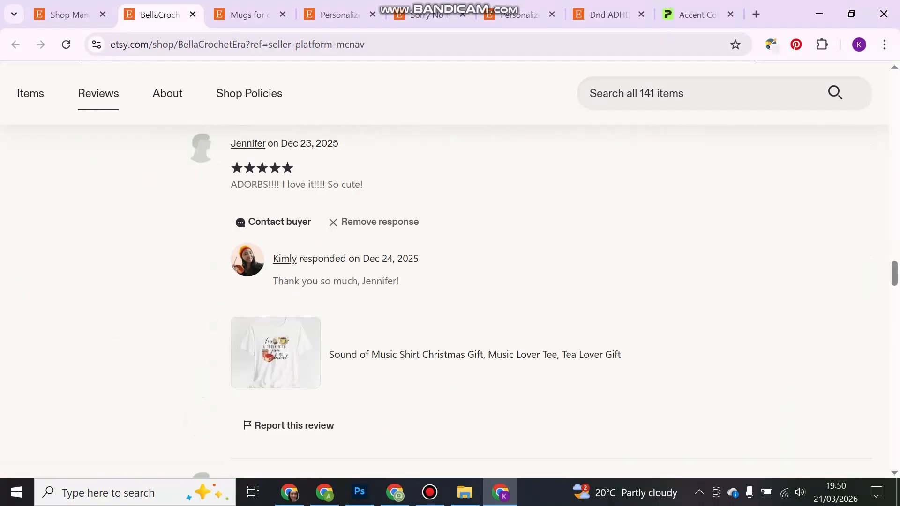
scroll(468, 286, up, 3)
scroll(469, 286, down, 7)
scroll(281, 412, down, 19)
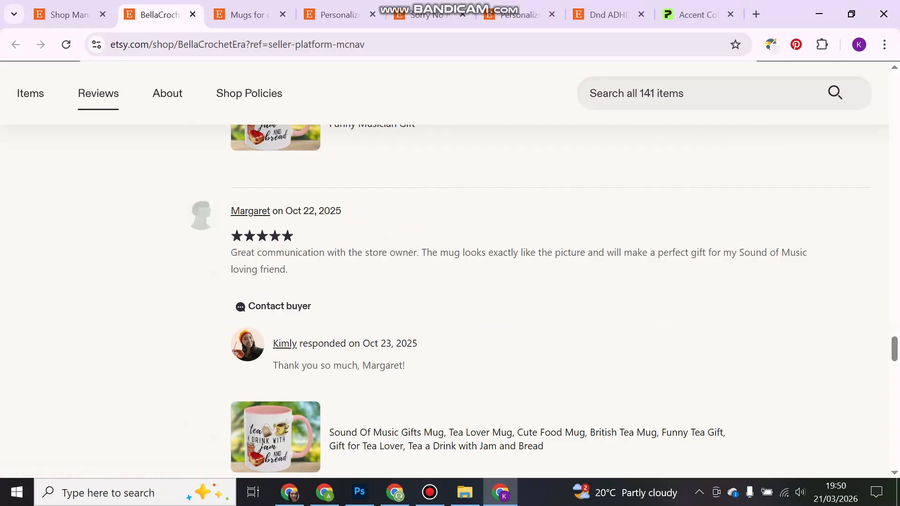
Step: Switch to the LuneDesignShop personalized mug listing
click(335, 15)
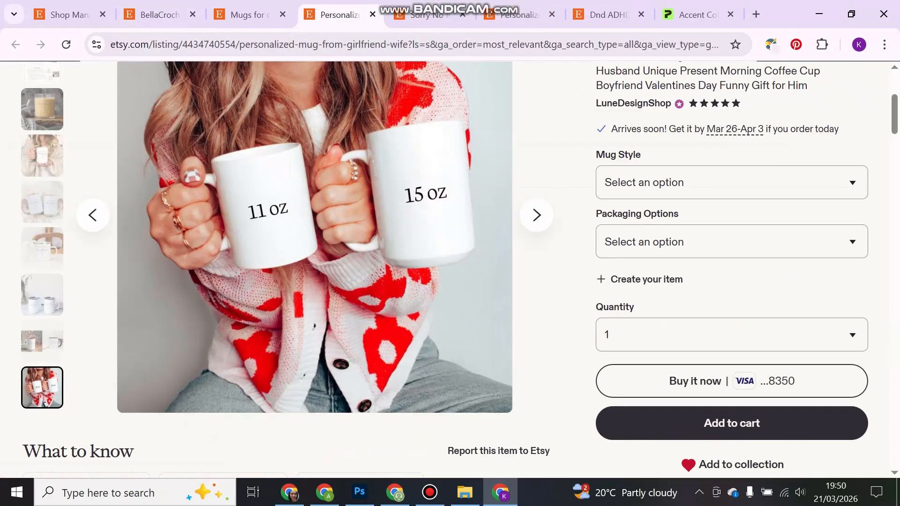